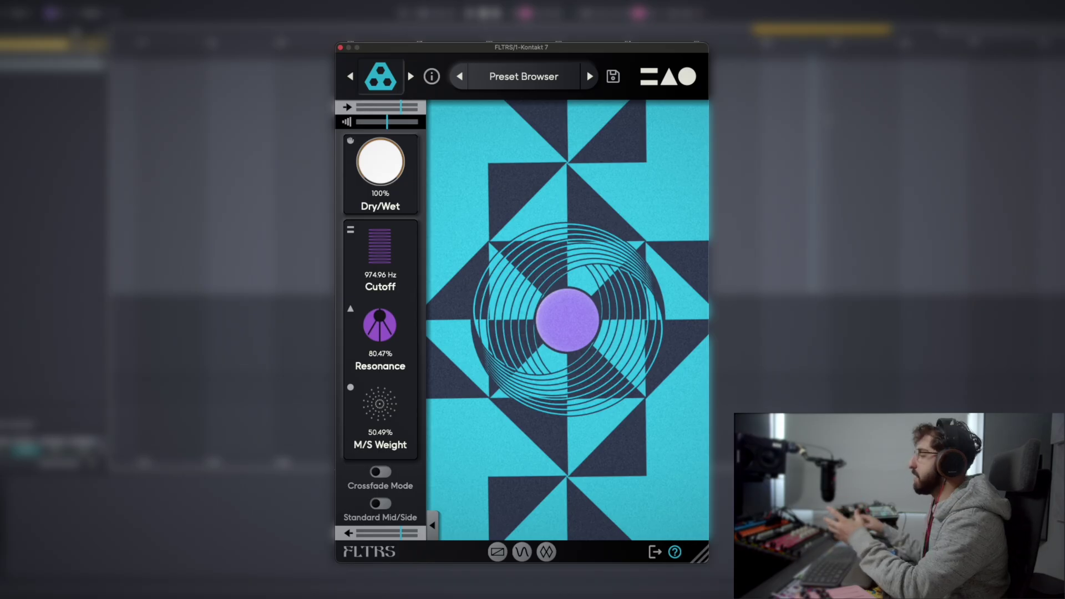
Step: Hide the parameter sidebar to view the full filter graphic, and bring the sidebar back
left_click(433, 525)
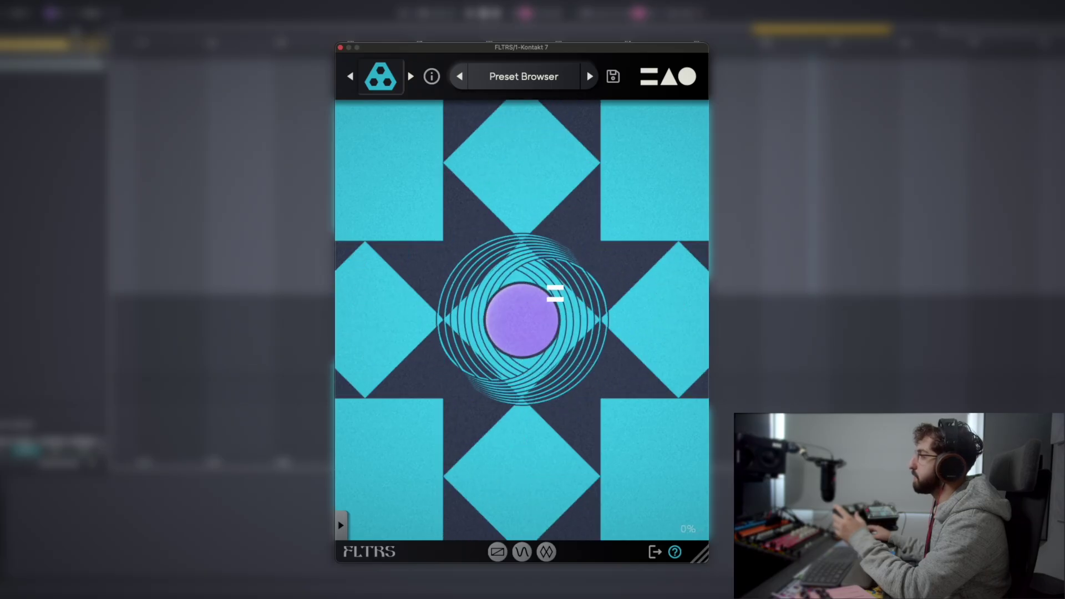
left_click(341, 525)
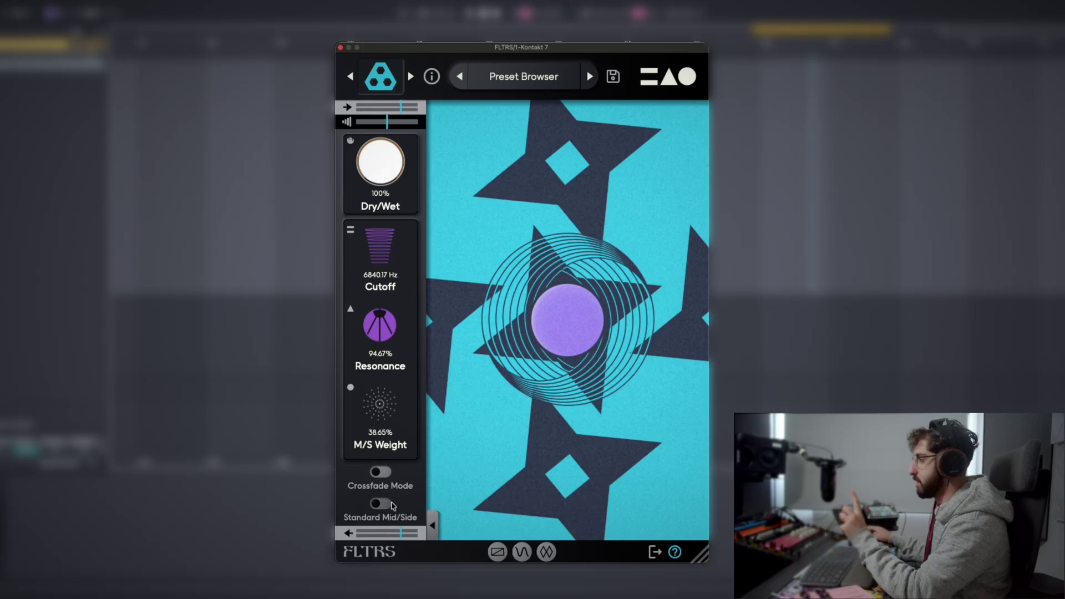
Step: Show the parameter modulation links and link Cutoff to the MOD 2 modulator
left_click(496, 553)
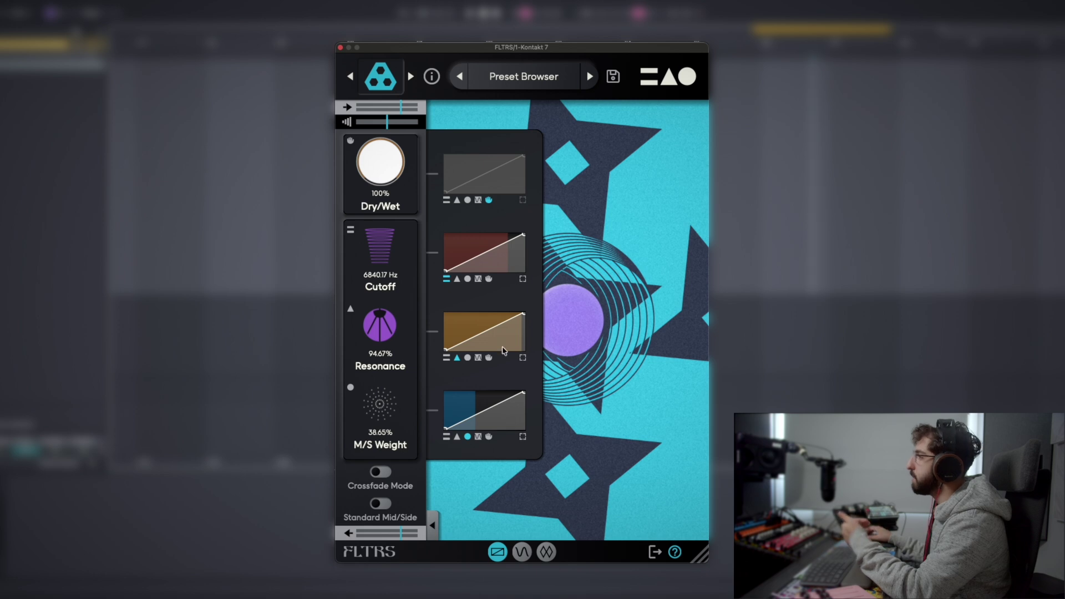
left_click(478, 280)
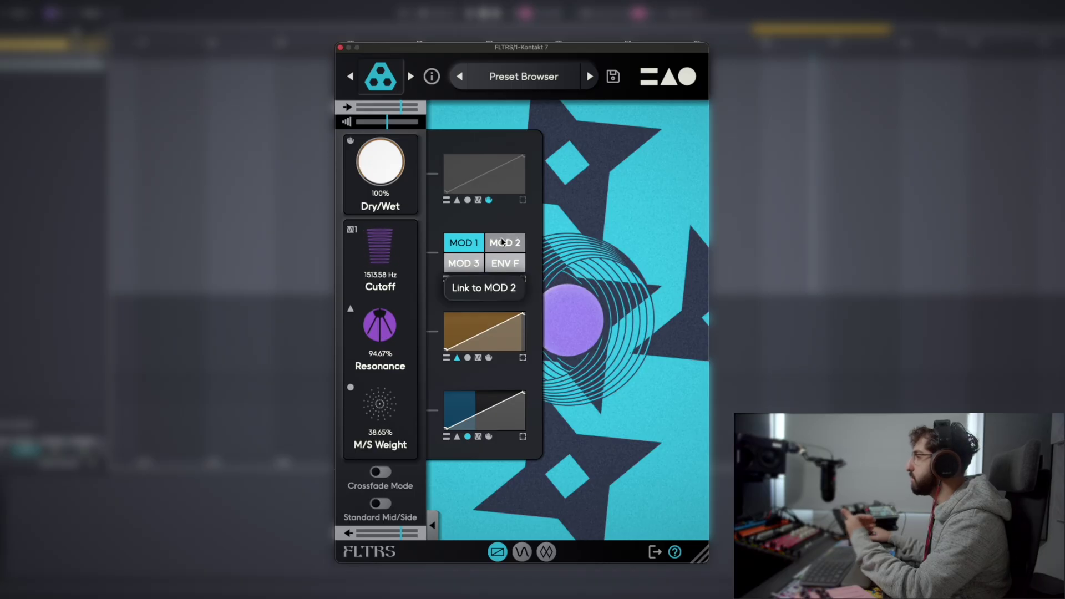
left_click(502, 242)
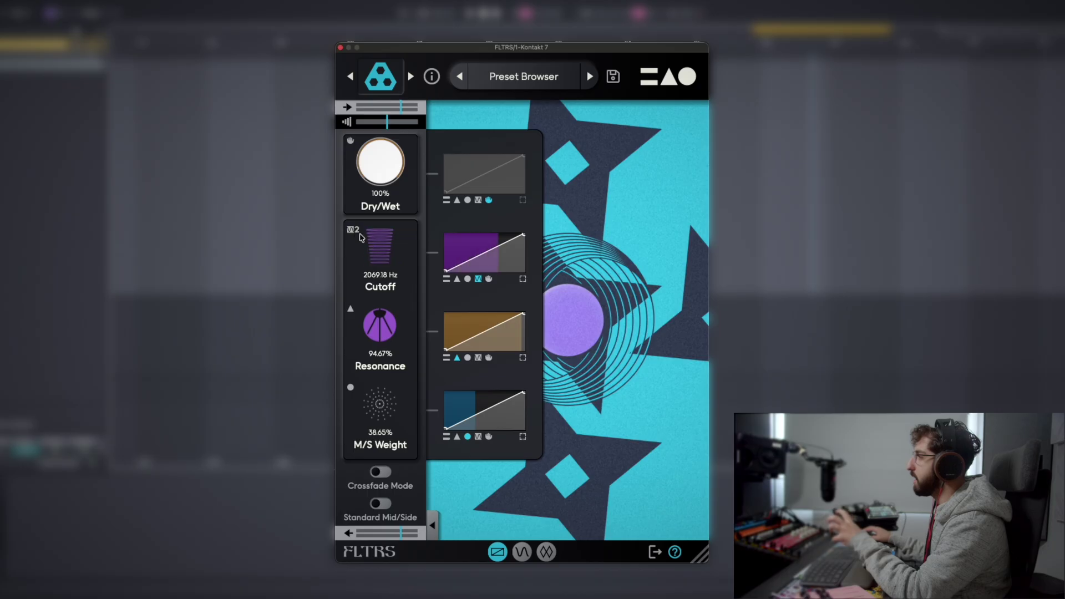
Step: Examine the settings of MOD 1, MOD 2, MOD 3 and the envelope follower, including the path assigned to MOD 2
left_click(522, 553)
left_click(495, 113)
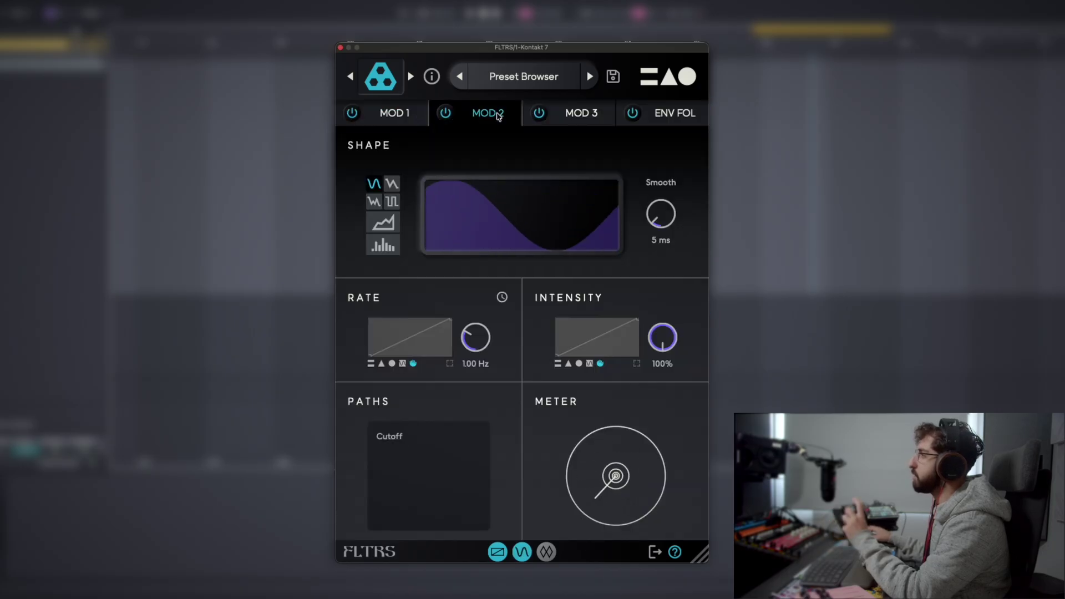
left_click(521, 555)
left_click(522, 553)
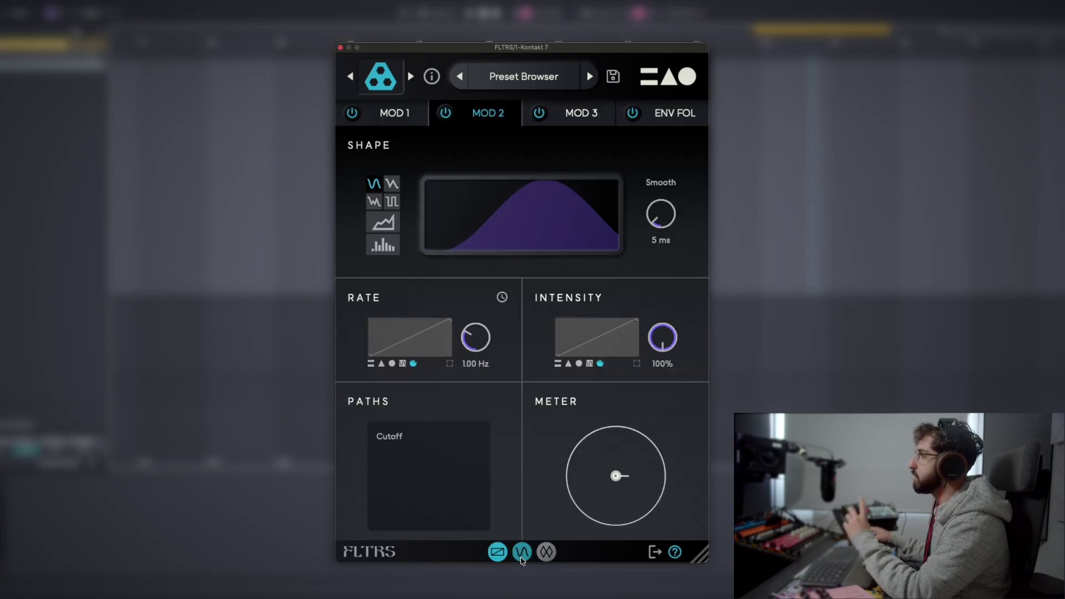
left_click(412, 119)
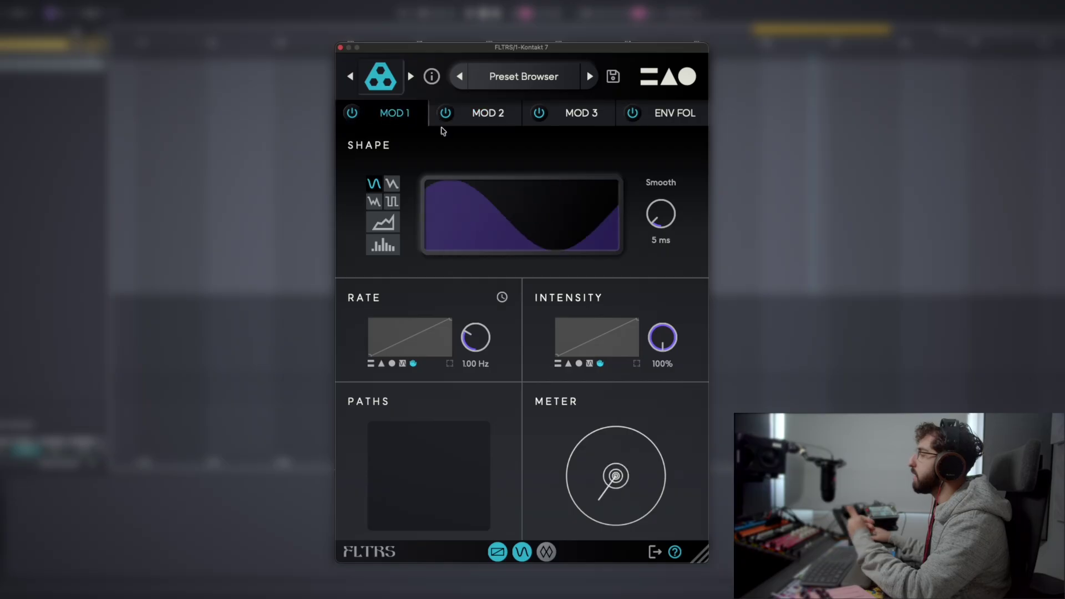
left_click(498, 119)
left_click(588, 115)
left_click(678, 116)
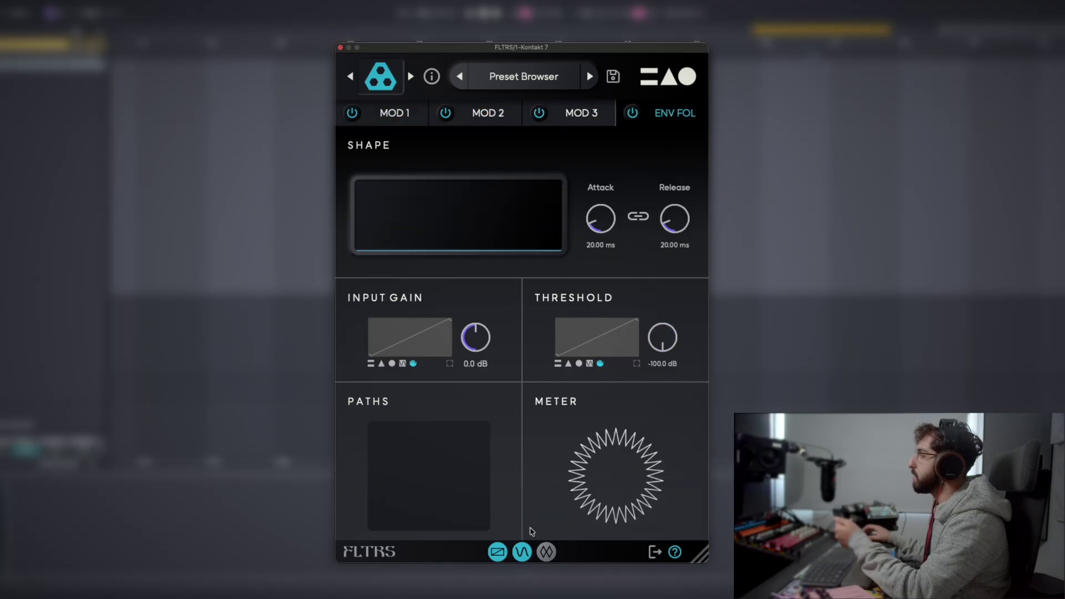
left_click(521, 552)
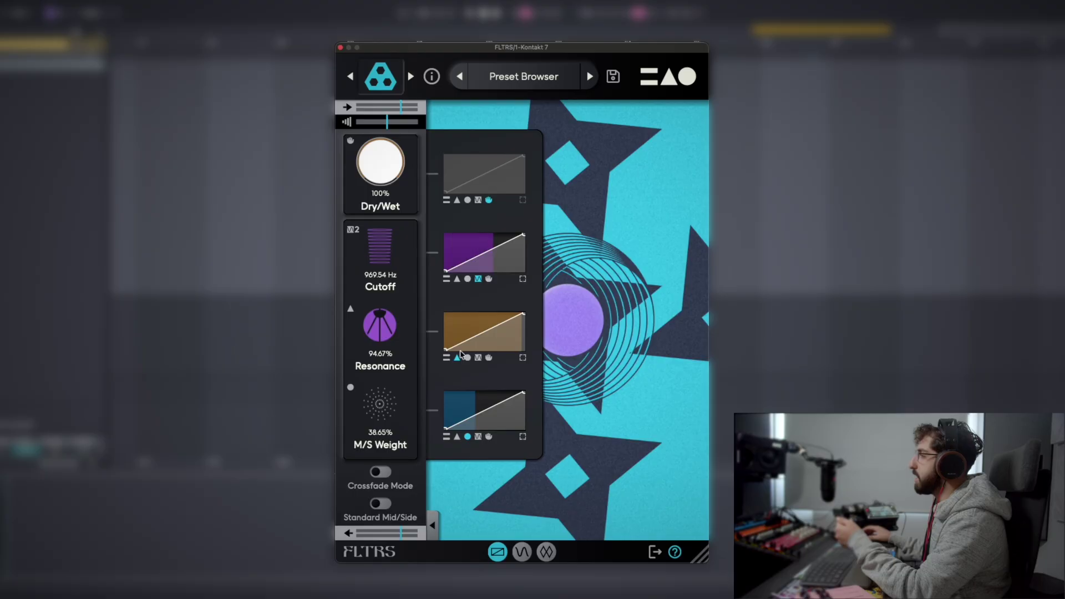
Step: Link the Resonance parameter to the MOD 3 modulator
left_click(477, 357)
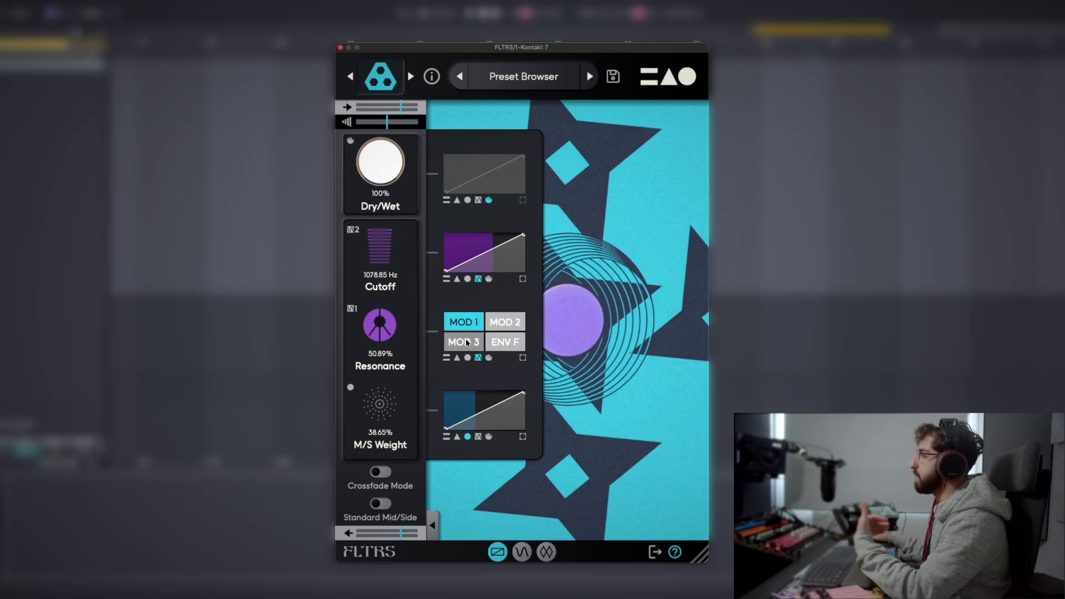
left_click(466, 342)
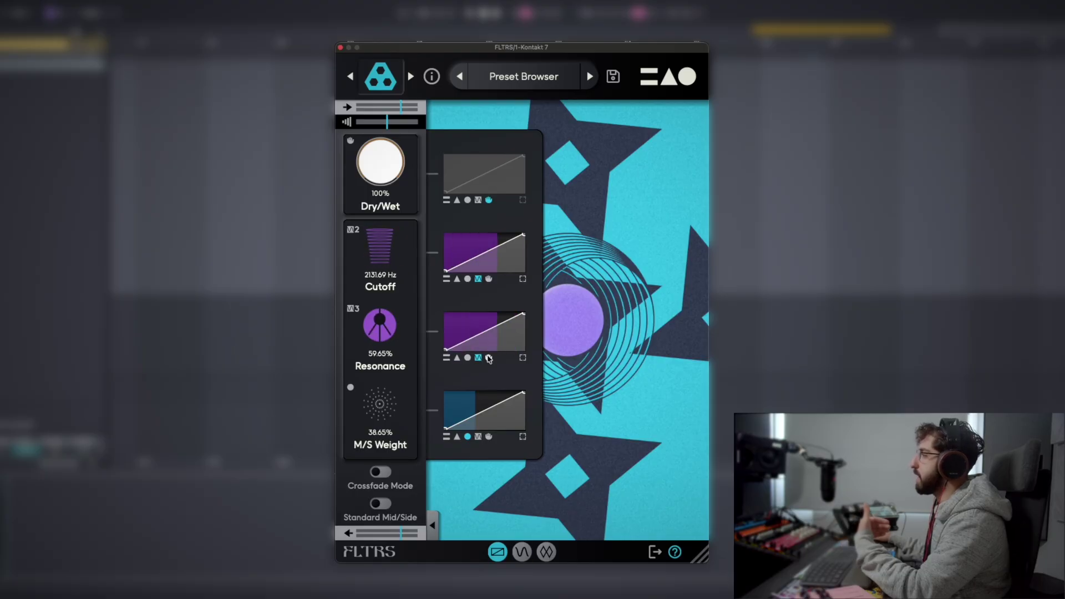
Step: Give MOD 2 the custom curve shape, with smoothing of 288 ms and a rate of 2.50 Hz
left_click(528, 551)
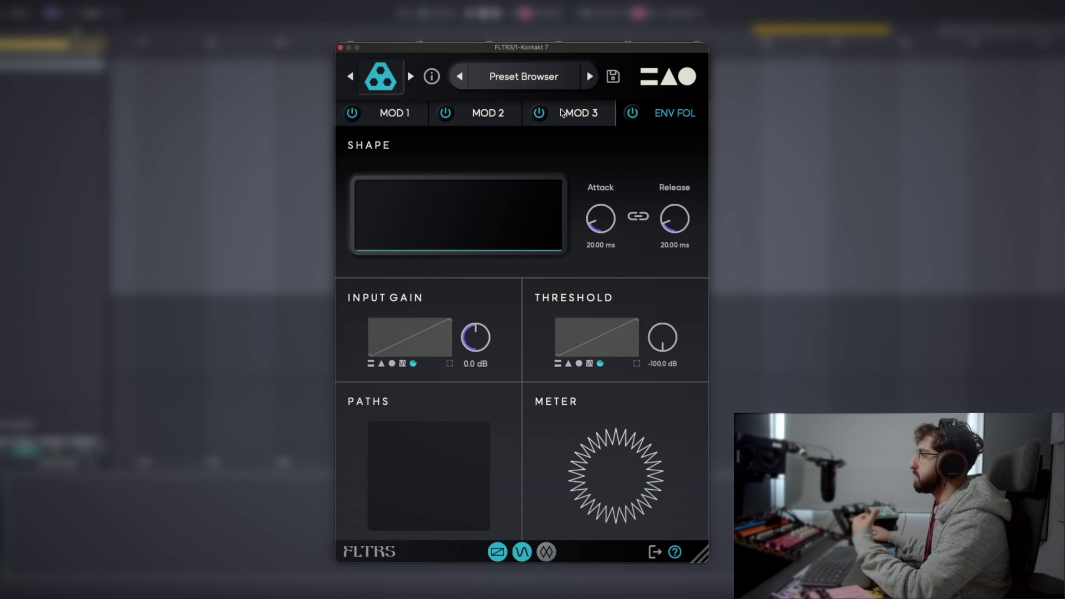
left_click(516, 113)
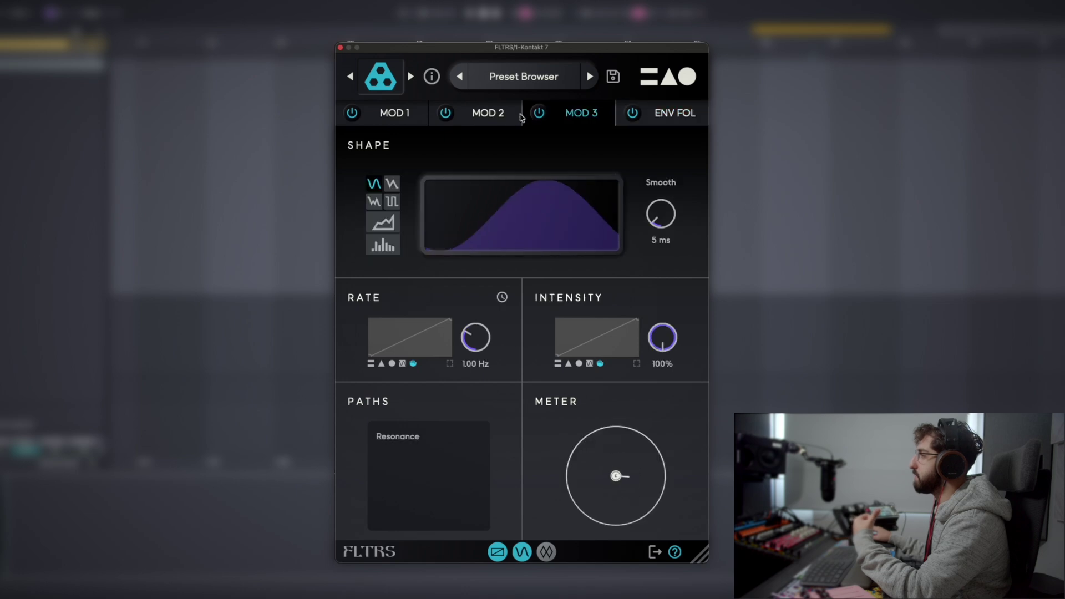
left_click(382, 224)
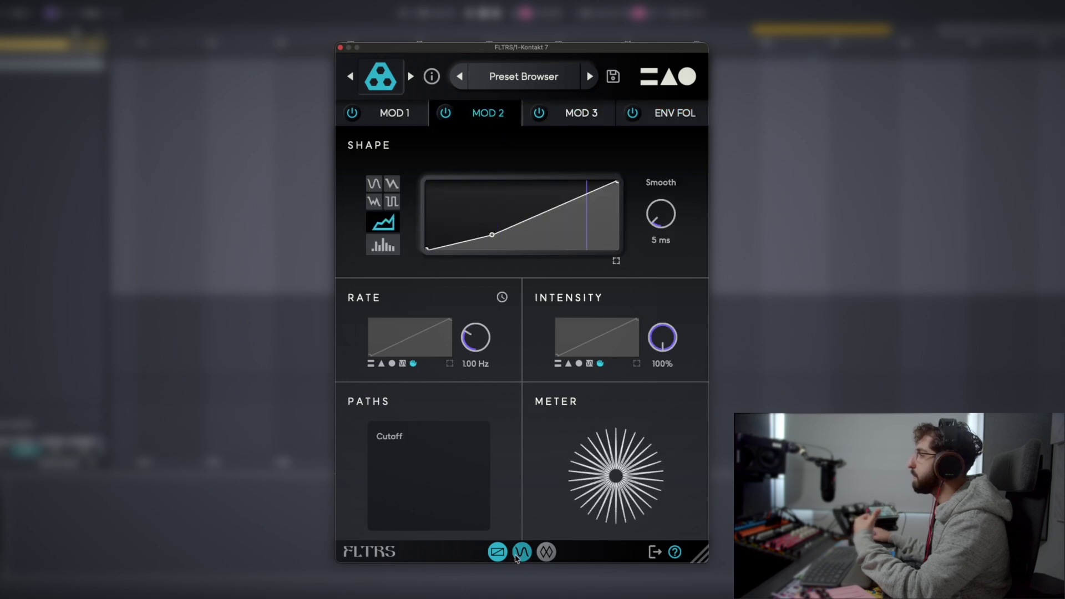
left_click_drag(644, 241, 661, 172)
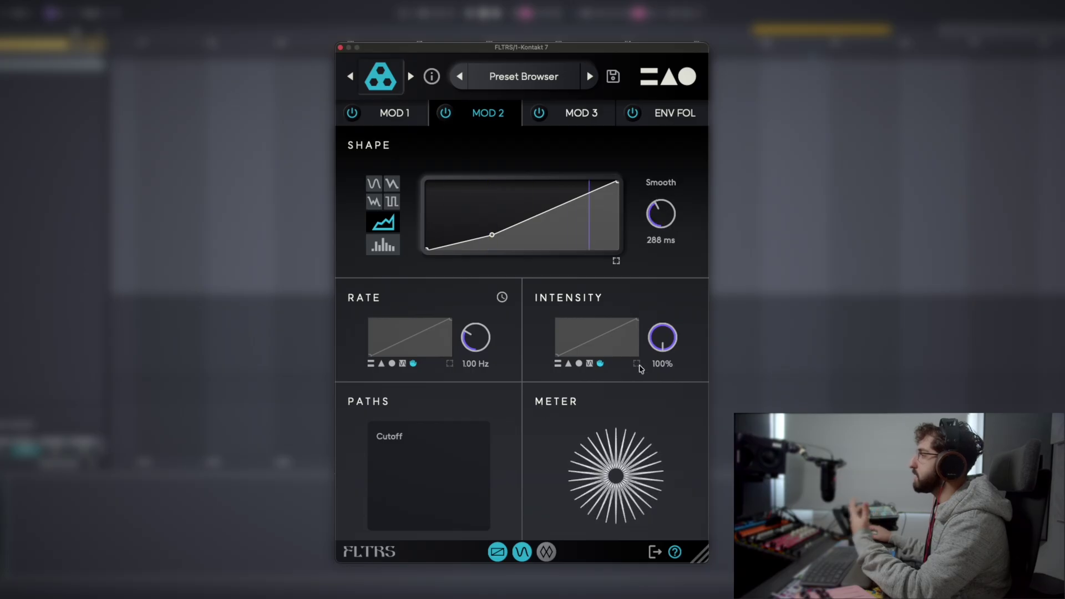
left_click_drag(478, 338, 477, 319)
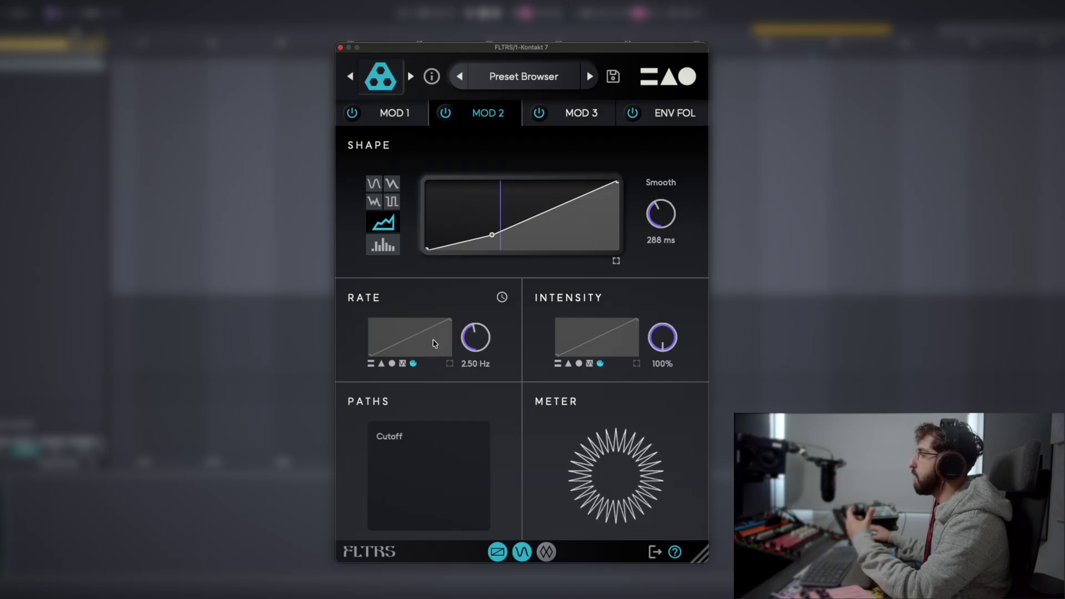
Step: Link MOD 2's rate to the MOD 3 modulator and return to the main filter view
left_click(392, 364)
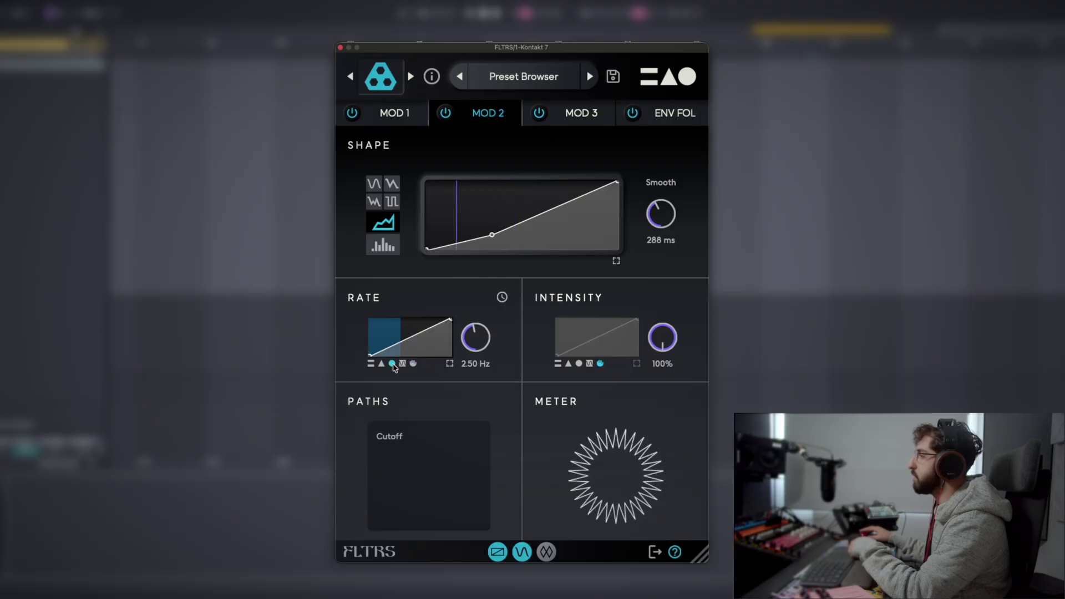
left_click(403, 364)
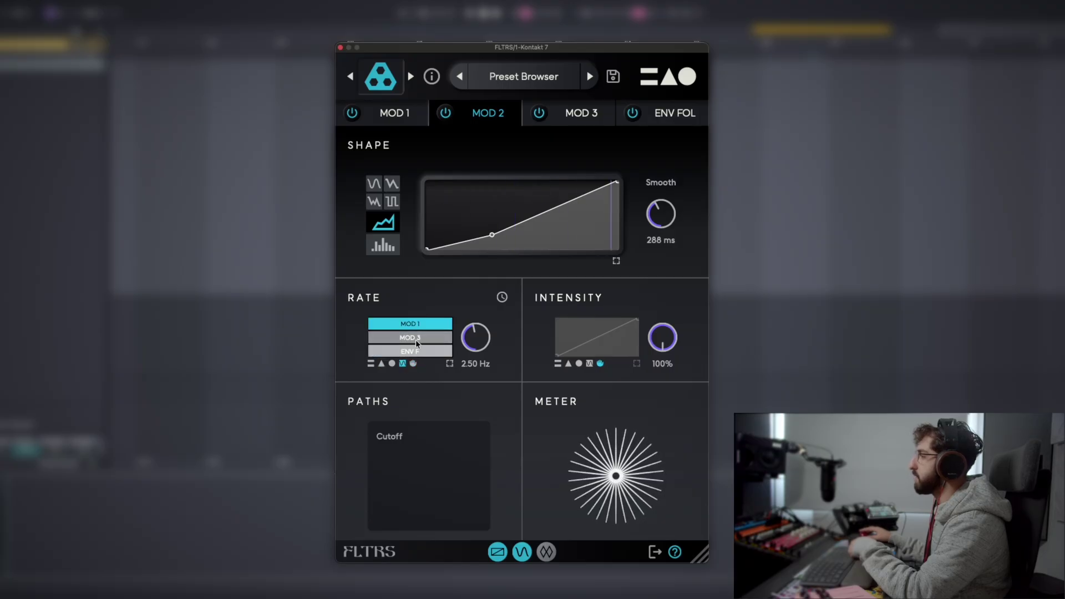
left_click(414, 340)
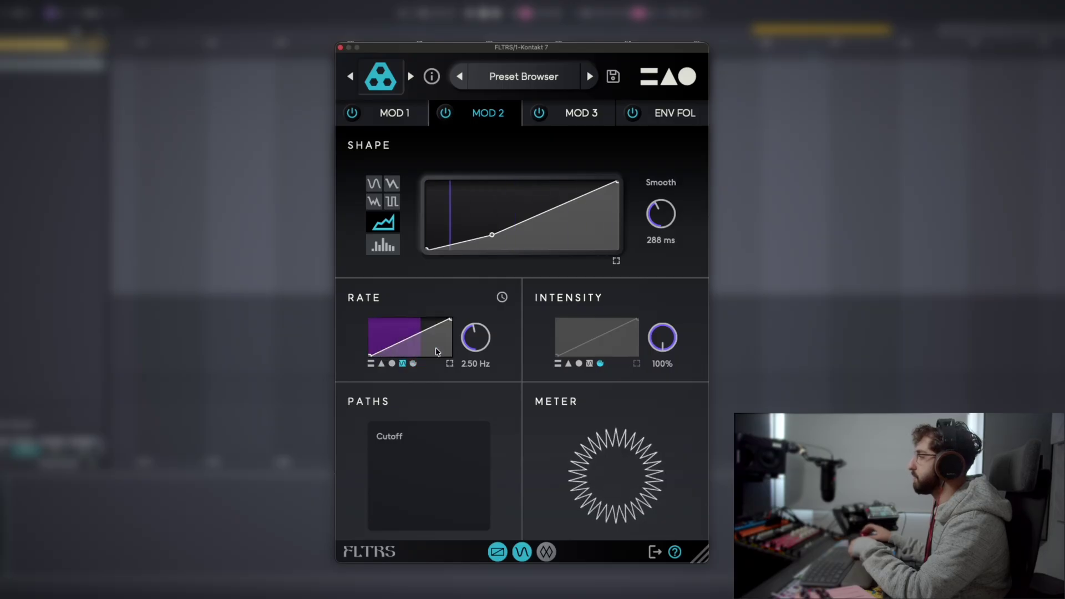
left_click(522, 552)
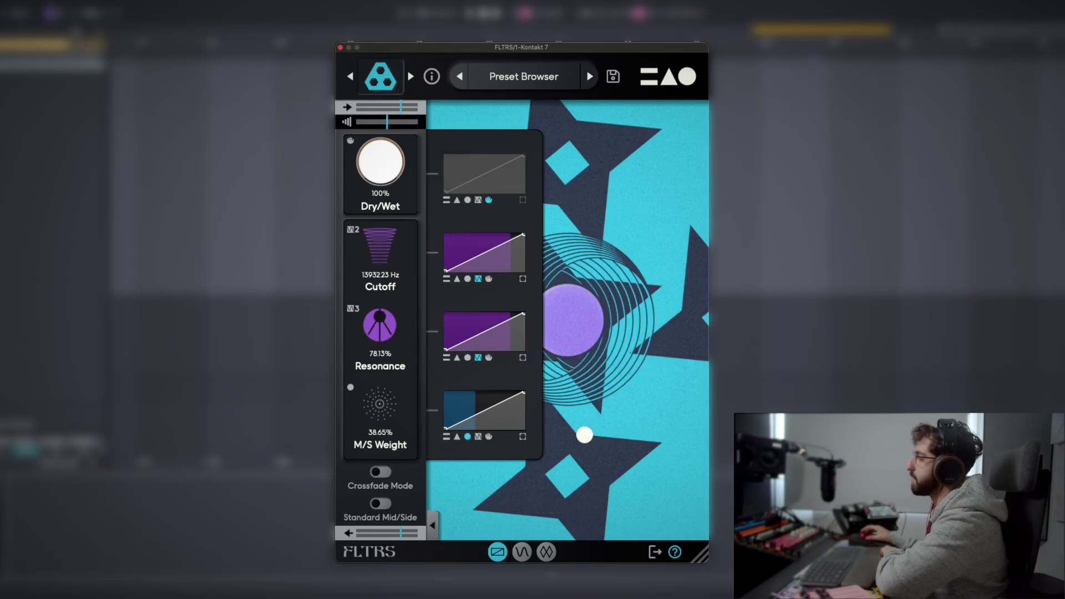
Step: Shape an equalizer band, trying several filter types before choosing the bell curve, and raise it into a low-frequency boost
left_click(547, 553)
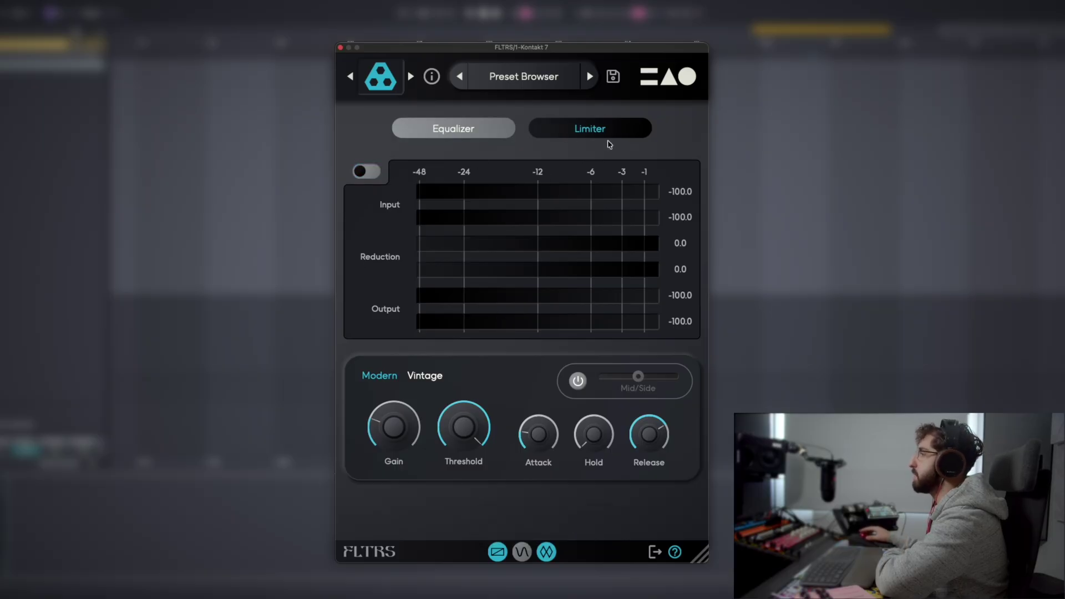
left_click(453, 129)
left_click_drag(427, 256, 535, 302)
left_click(649, 397)
left_click(650, 378)
left_click(649, 416)
left_click(649, 455)
left_click_drag(538, 303, 484, 204)
Step: Add equalizer bands with a high-mid cut, a slight low cut and low-mid and high boosts, and toggle the equalizer on and off
left_click(397, 378)
left_click_drag(570, 257, 585, 288)
left_click_drag(483, 212, 422, 267)
left_click(380, 210)
left_click_drag(568, 244, 643, 218)
left_click(536, 222)
left_click_drag(536, 223, 502, 222)
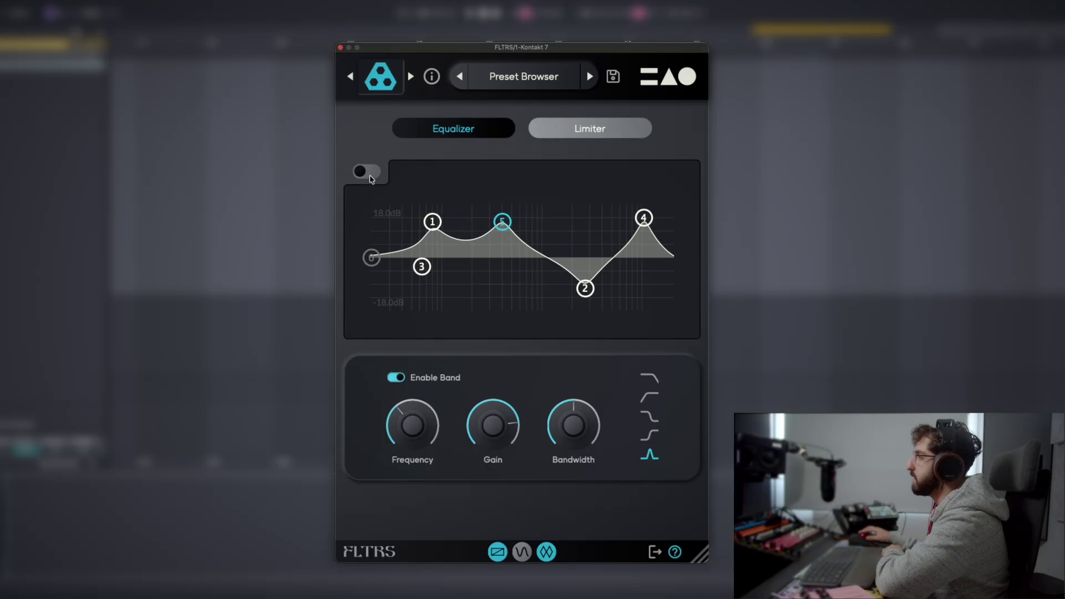
left_click(369, 176)
left_click(370, 175)
Step: Try the limiter's Mid/Side balance at its minimum and its Vintage mode, leaving Mid/Side off and the mode on Modern
left_click(588, 132)
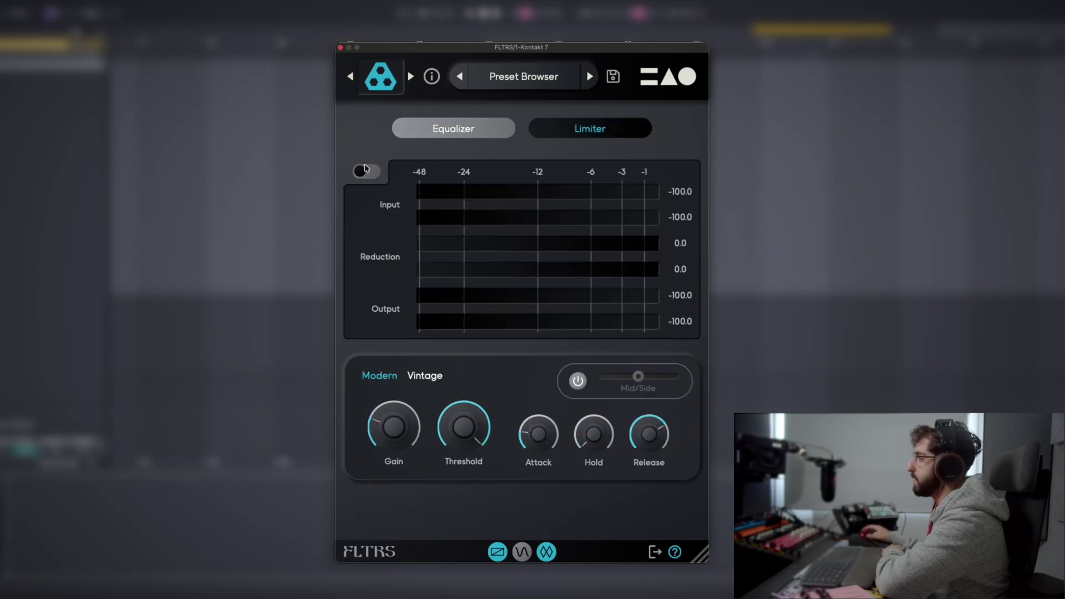
left_click(578, 382)
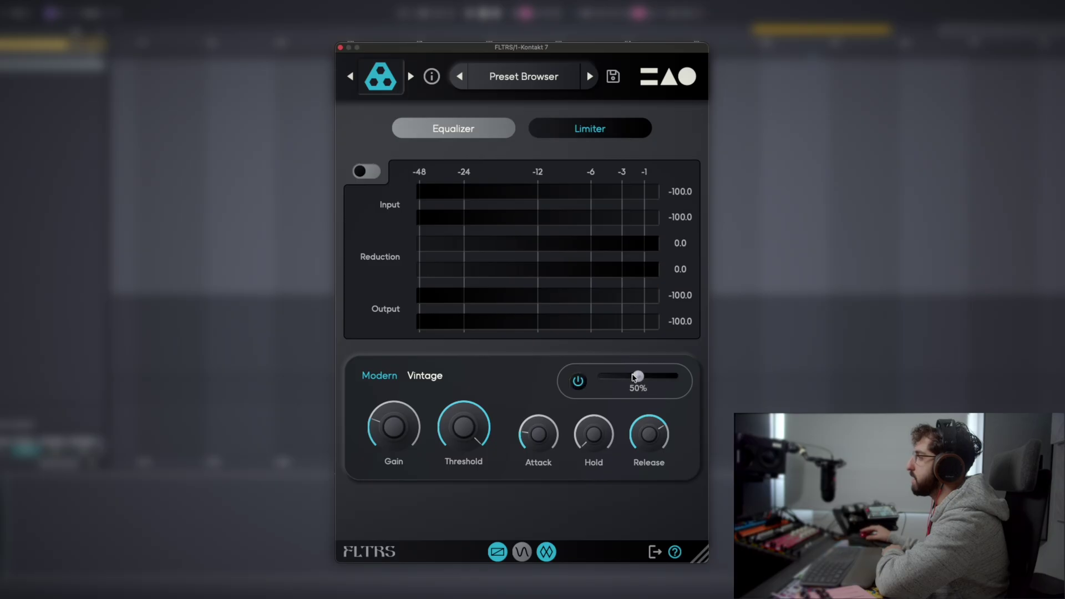
left_click_drag(663, 389, 589, 393)
left_click(576, 382)
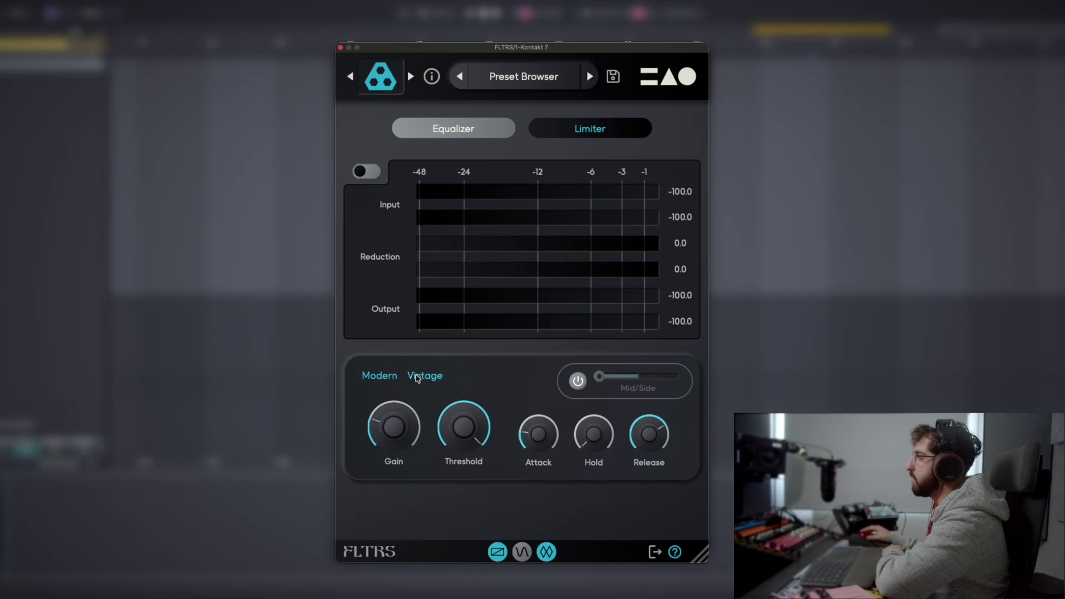
left_click(426, 377)
left_click(383, 375)
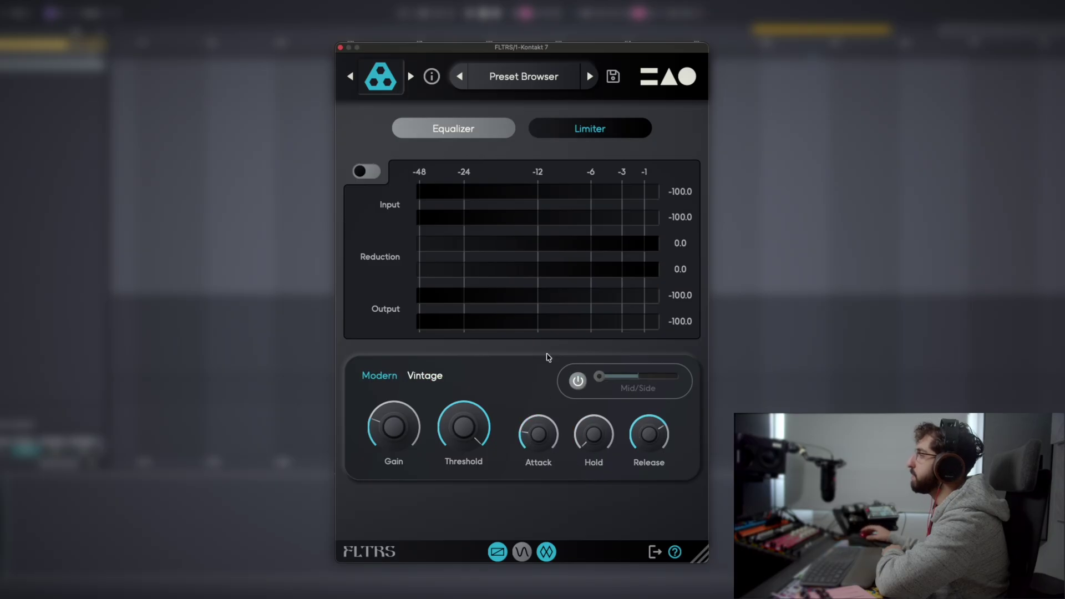
left_click(464, 131)
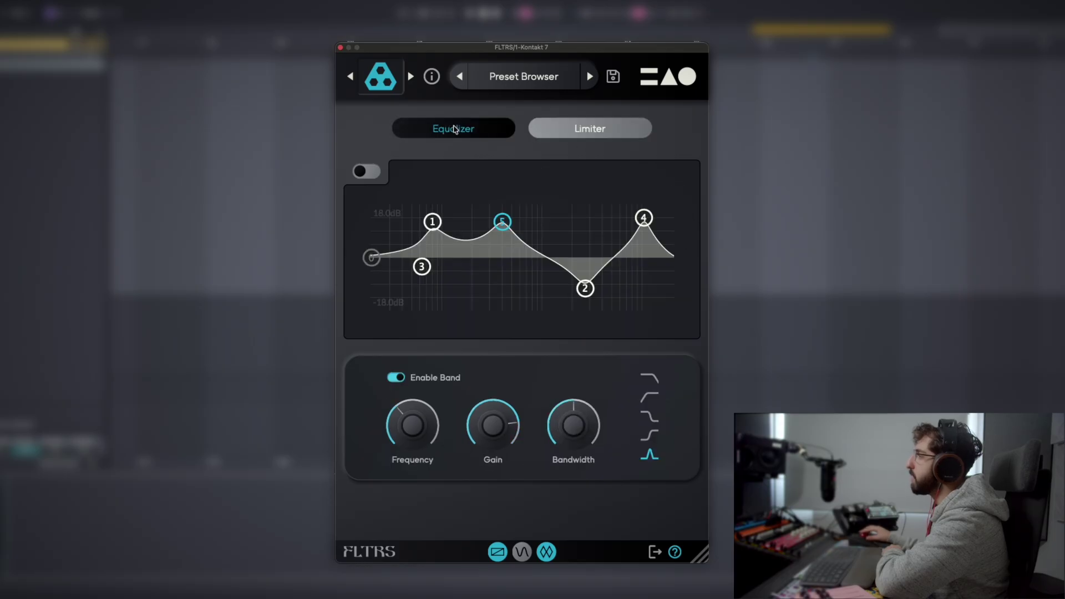
Step: Open the filter selector, look through the full range of filter types from M/S Ladder Filter to MERCURY, and close it
left_click(375, 90)
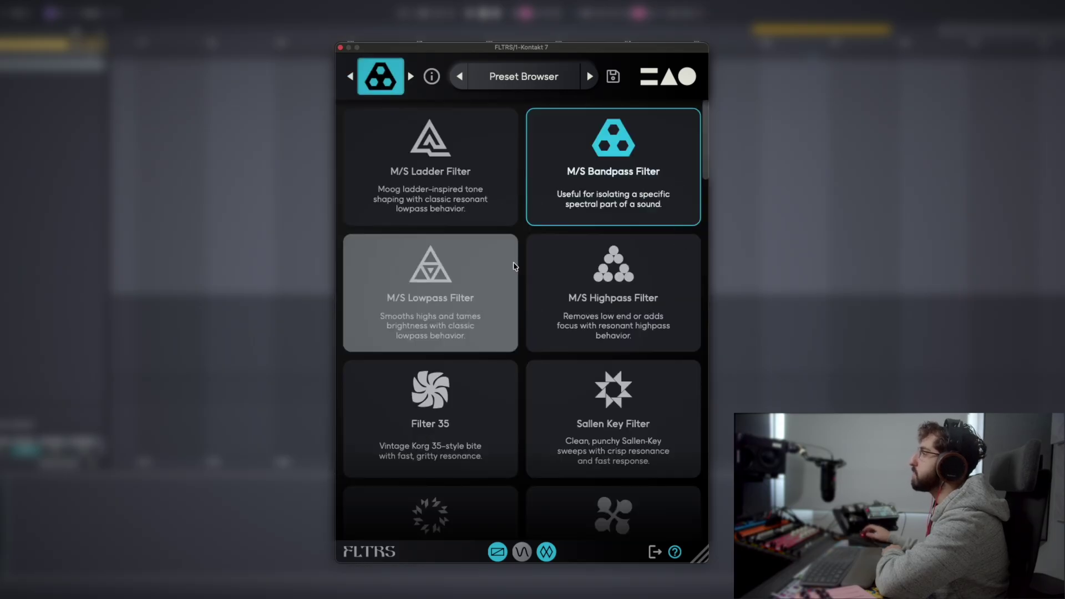
scroll(513, 267, "down", 5)
scroll(513, 266, "up", 5)
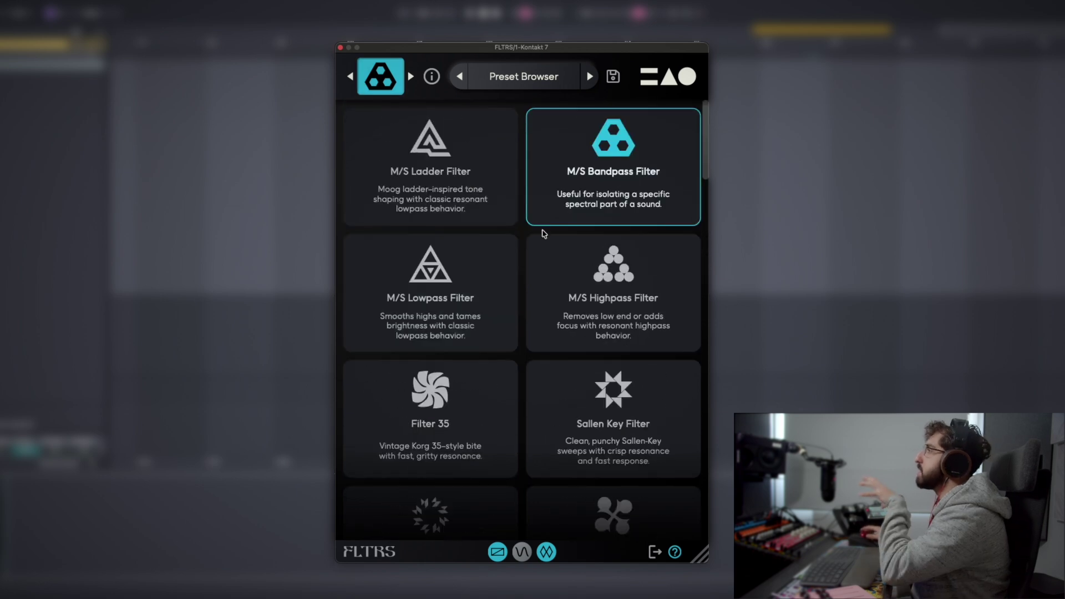
scroll(542, 231, "down", 4)
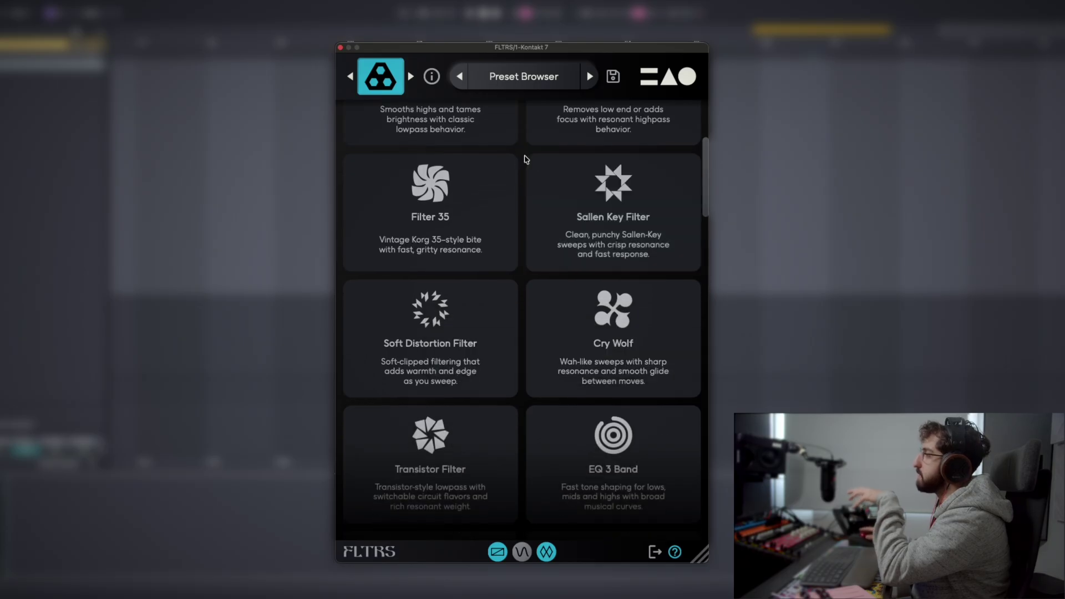
scroll(520, 150, "down", 2)
scroll(520, 150, "down", 2)
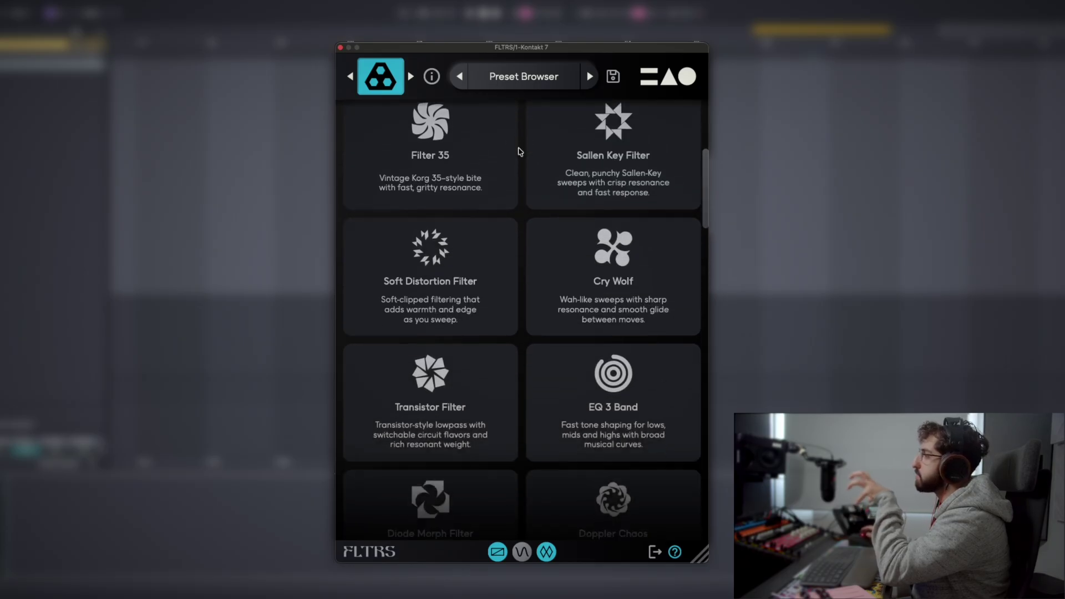
scroll(520, 151, "down", 4)
scroll(520, 151, "down", 4)
scroll(520, 151, "down", 3)
scroll(520, 151, "down", 2)
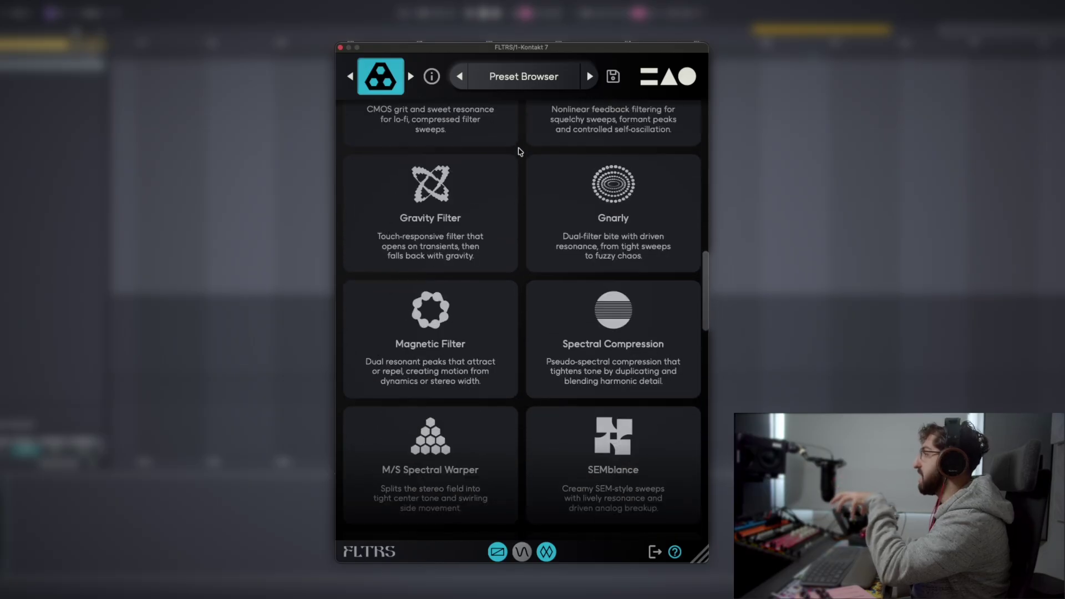
scroll(519, 150, "down", 4)
scroll(520, 151, "down", 4)
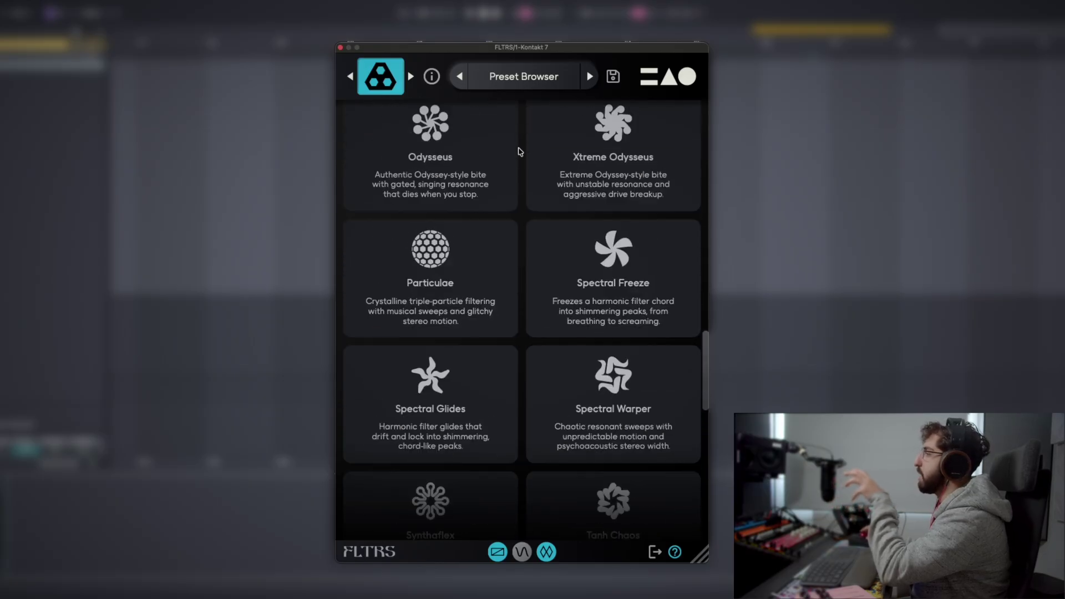
scroll(524, 216, "down", 3)
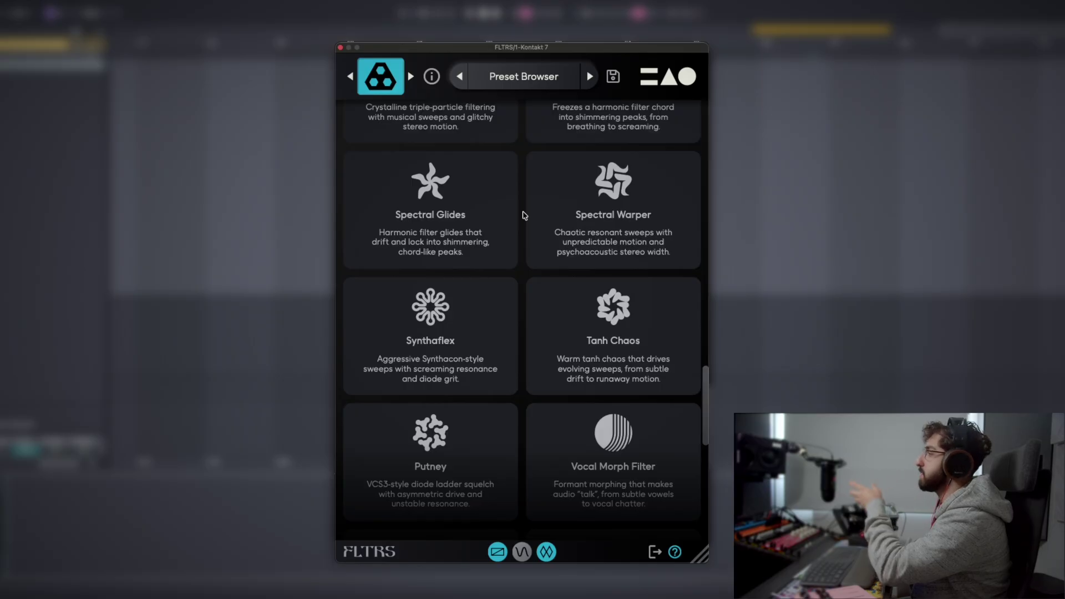
scroll(524, 215, "down", 5)
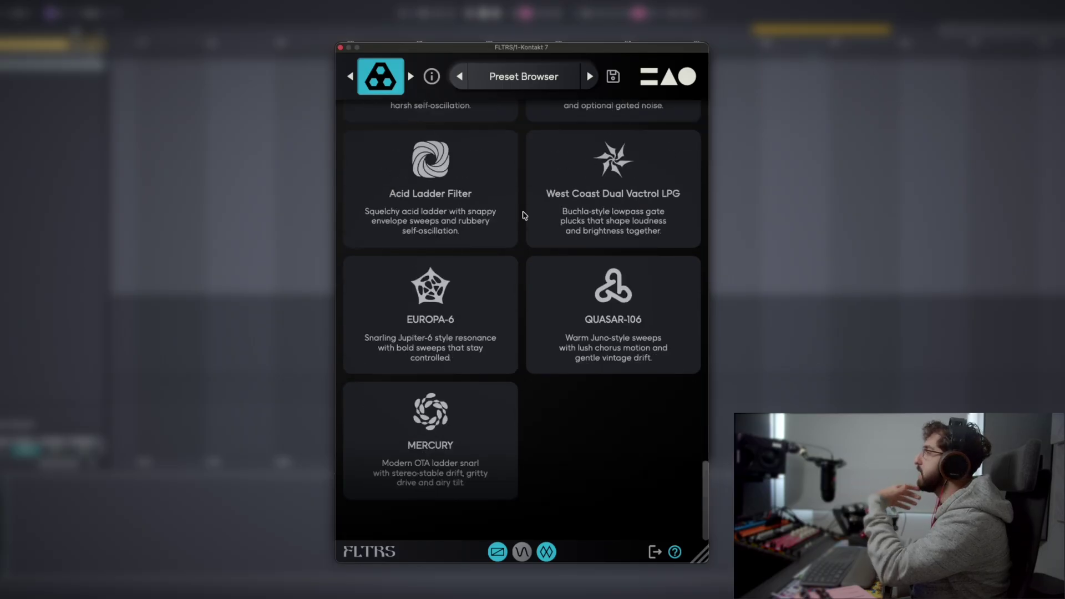
left_click(384, 76)
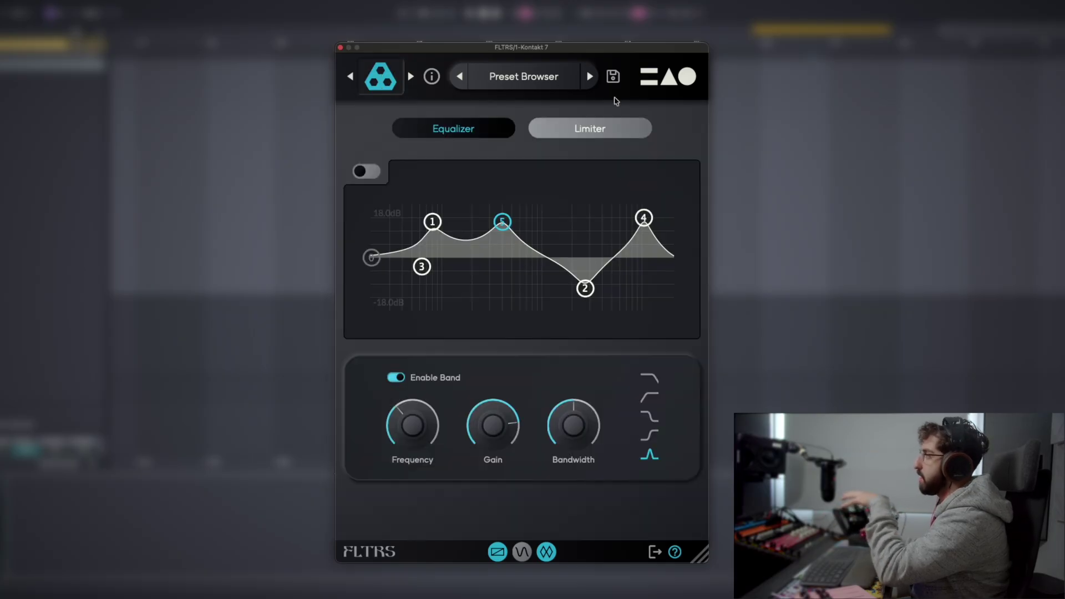
Step: Open the preset browser and look through the full preset list to its end
left_click(527, 84)
scroll(608, 201, "down", 10)
scroll(608, 201, "down", 15)
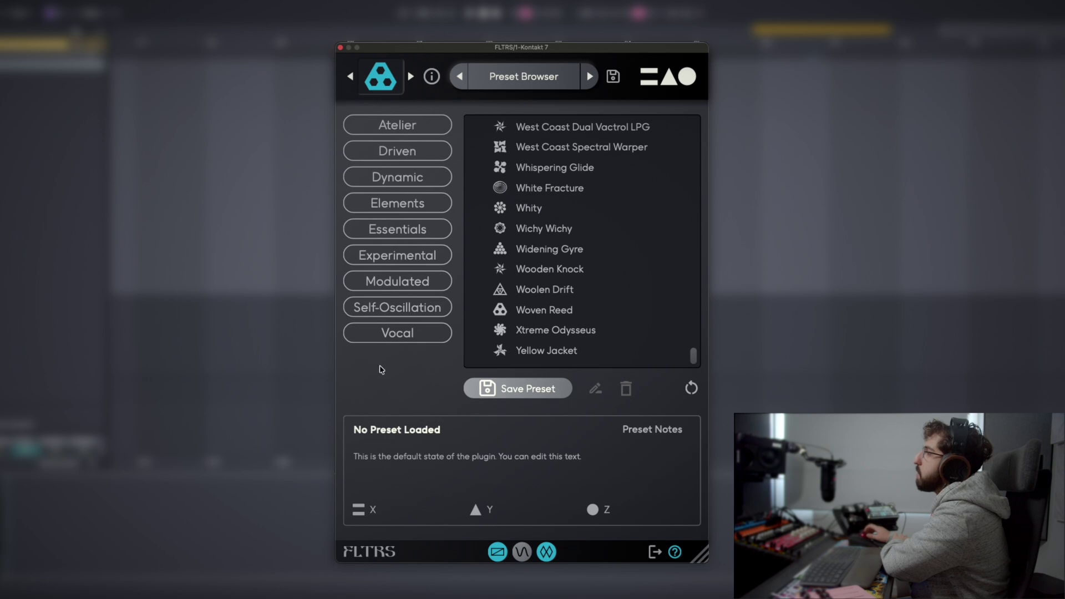
Step: Filter the presets by Driven with Experimental, try Driven with Vocal instead, and clear both tags
left_click(416, 151)
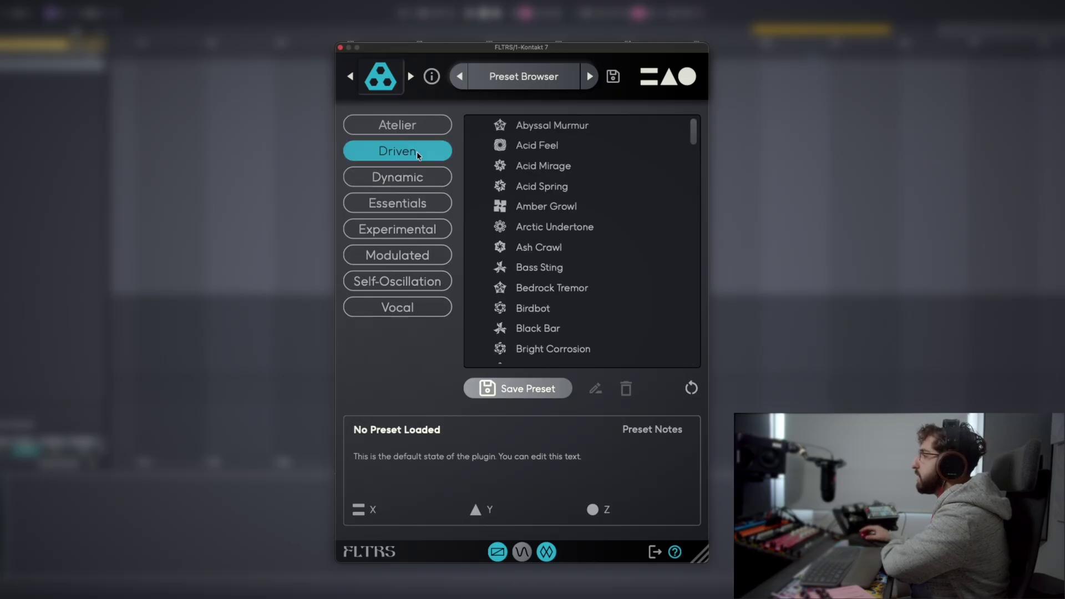
left_click(421, 234)
left_click(521, 126)
left_click(527, 146)
left_click(540, 144)
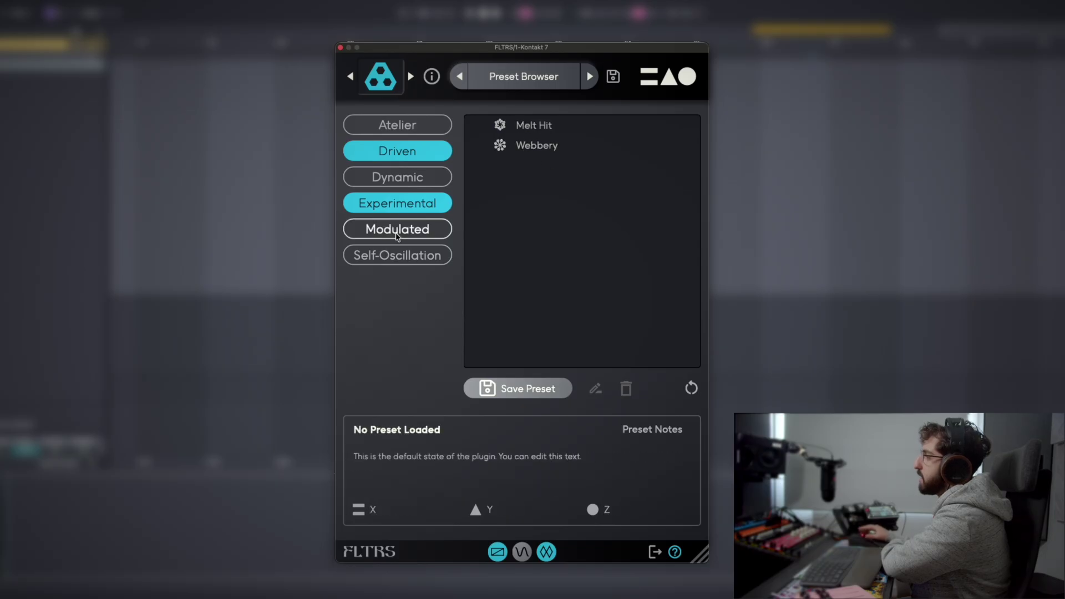
left_click(411, 204)
left_click(428, 313)
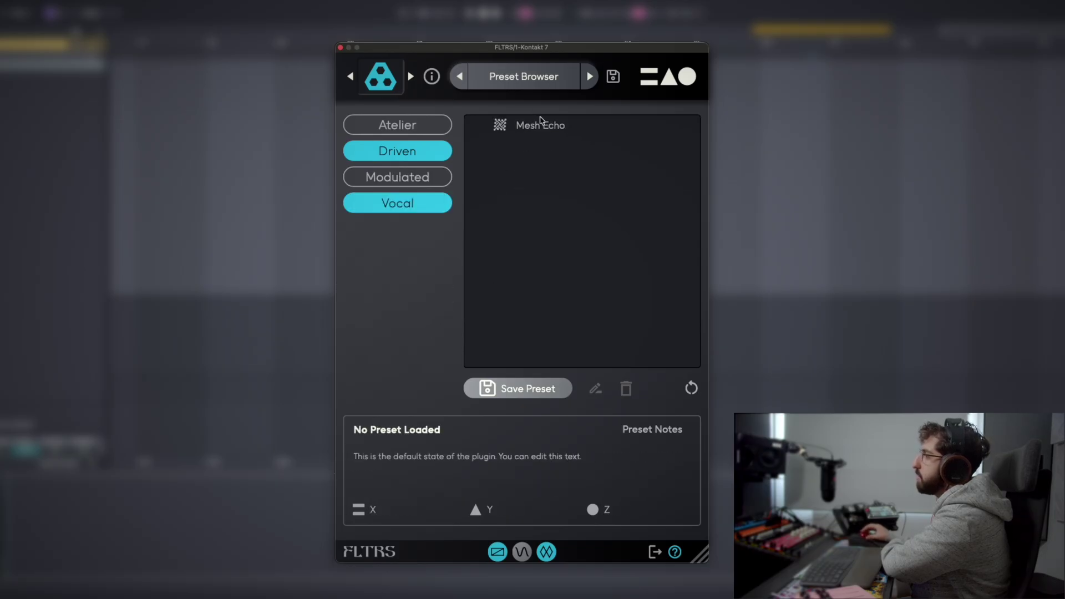
left_click(437, 201)
left_click(430, 148)
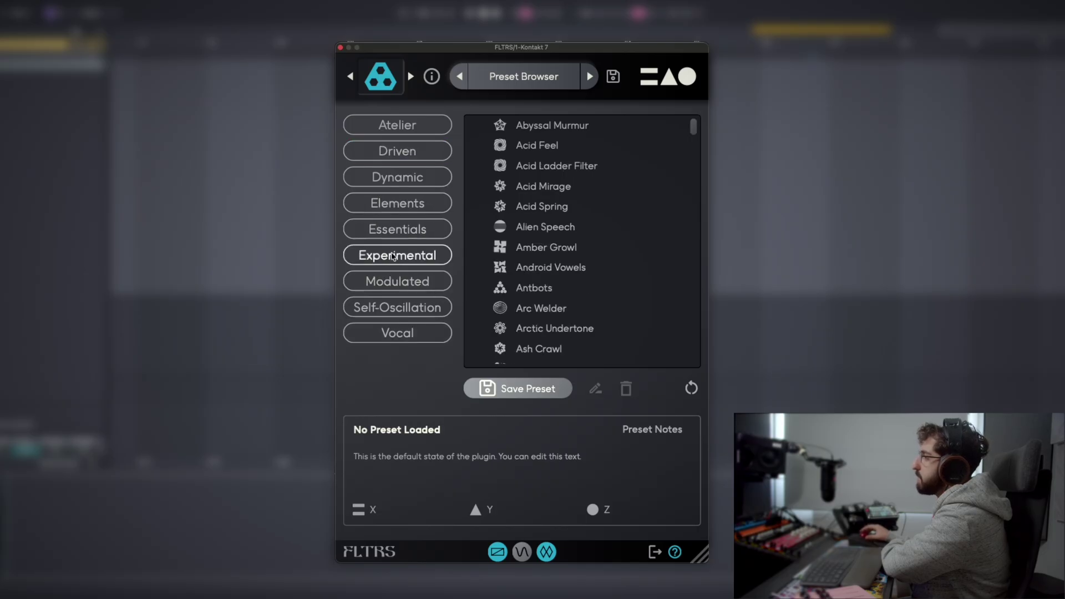
Step: Filter the presets by Experimental, Modulated and Self-Oscillation combined, and remove all three tags again
left_click(397, 255)
left_click(397, 225)
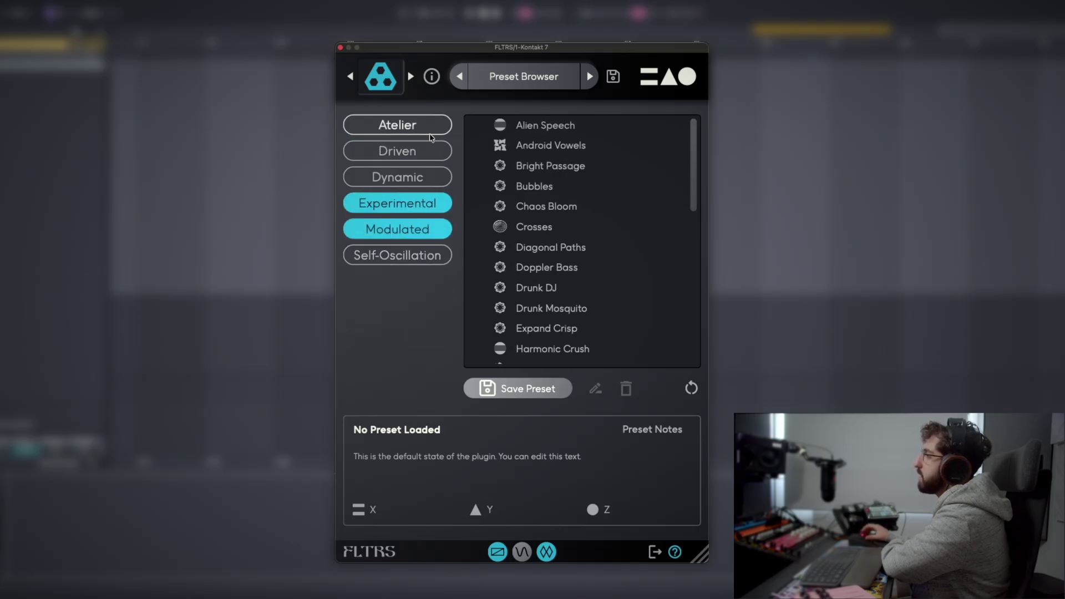
left_click(444, 255)
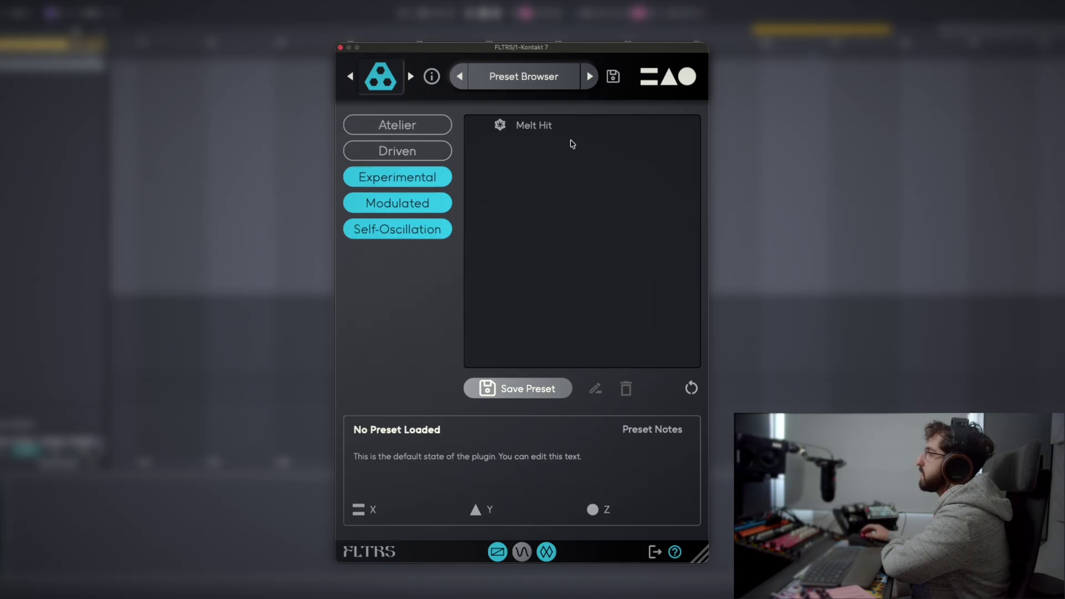
left_click(419, 229)
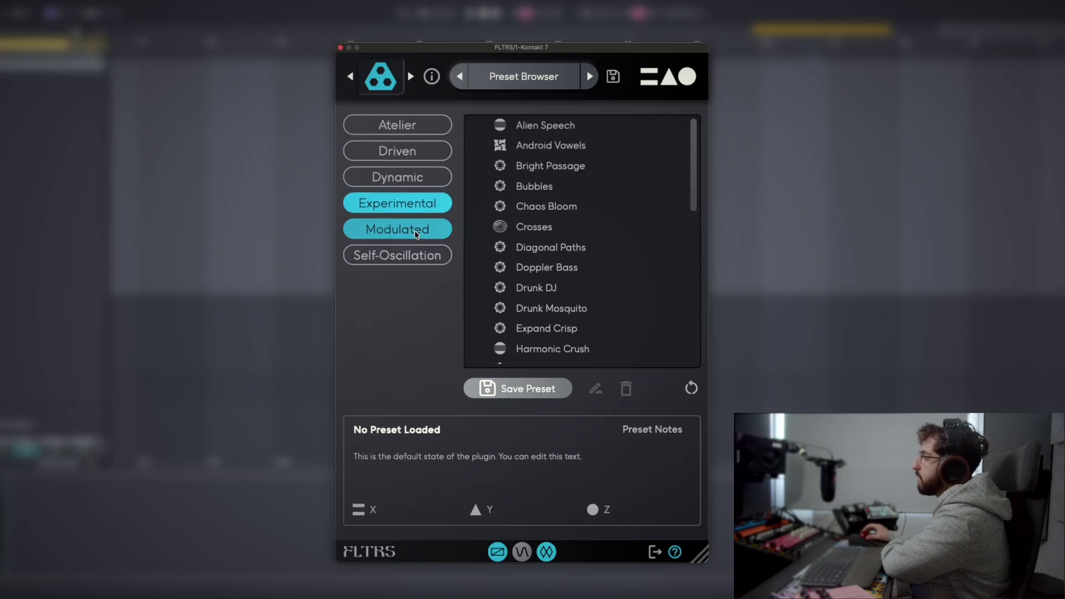
left_click(415, 228)
left_click(413, 211)
Step: Look through the unfiltered preset list and close the preset browser without loading a preset
scroll(555, 136, "down", 20)
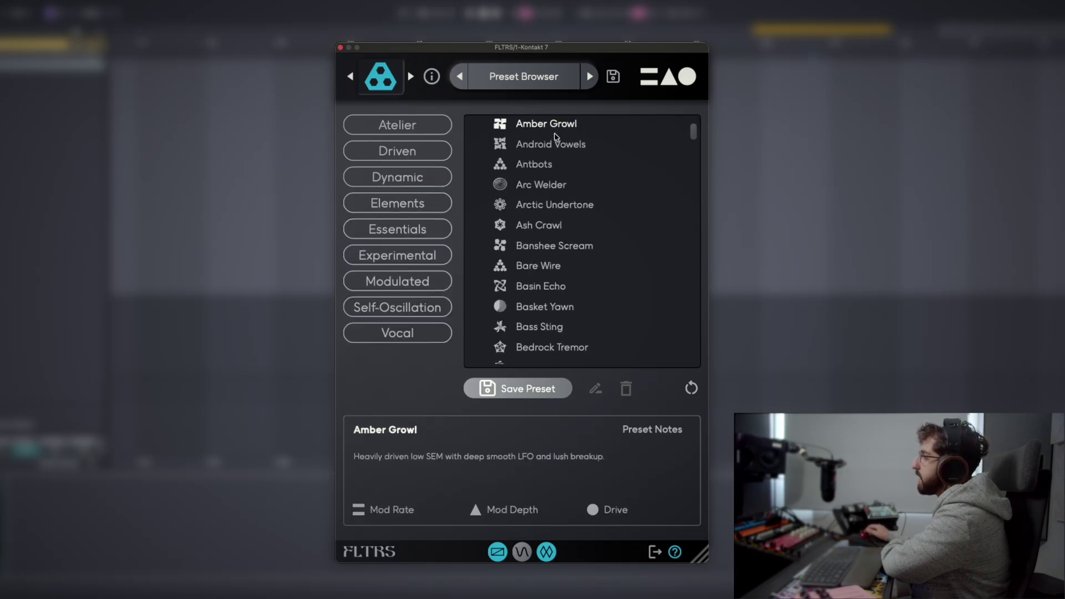
scroll(555, 136, "up", 15)
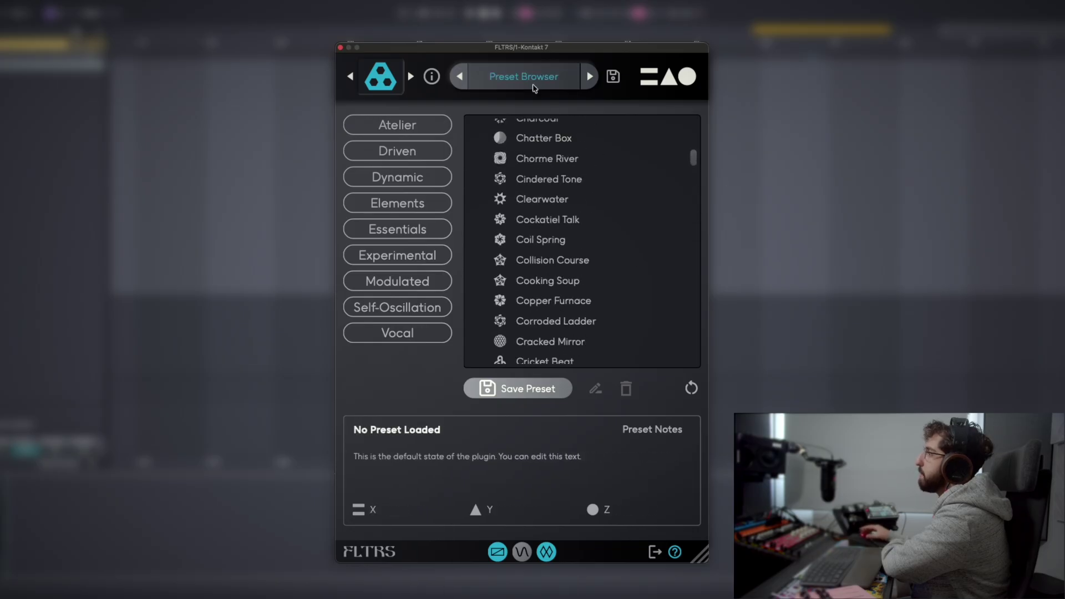
left_click(530, 84)
Step: Switch to the M/S Lowpass Filter and leave the equalizer page for the main filter view
left_click(350, 76)
left_click(380, 76)
left_click(545, 553)
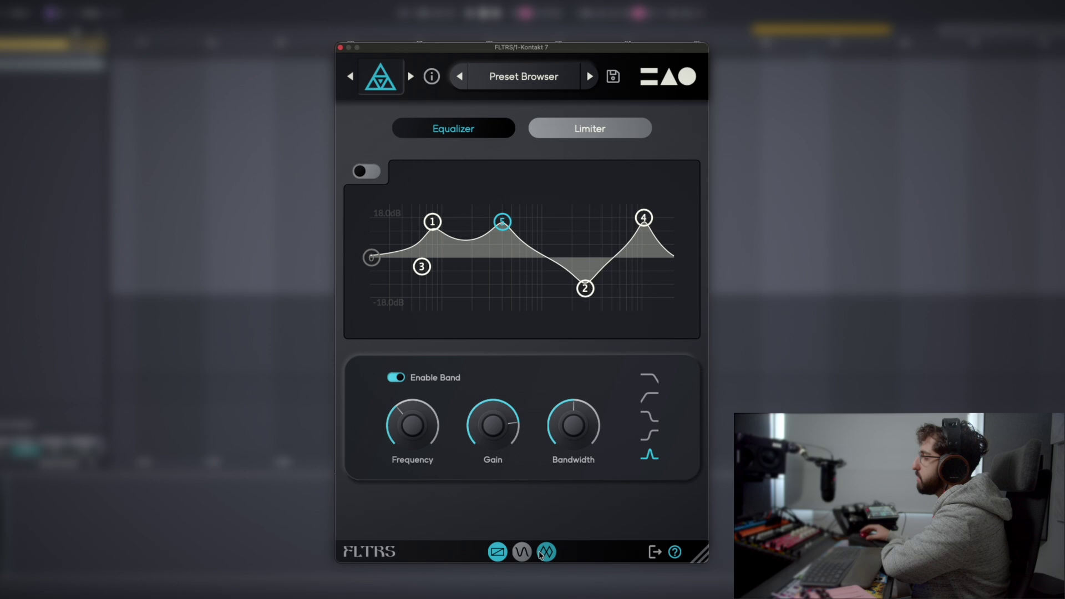
left_click(545, 552)
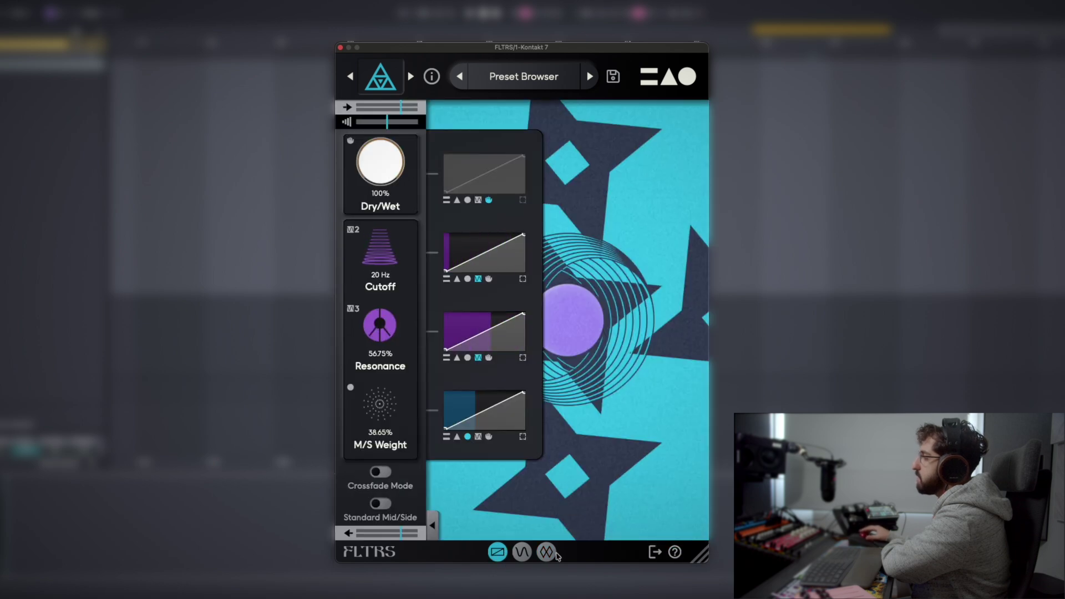
Step: Hide the modulation link graphs, collapse and reopen the filter parameter controls, and leave Standard Mid/Side off
left_click(497, 552)
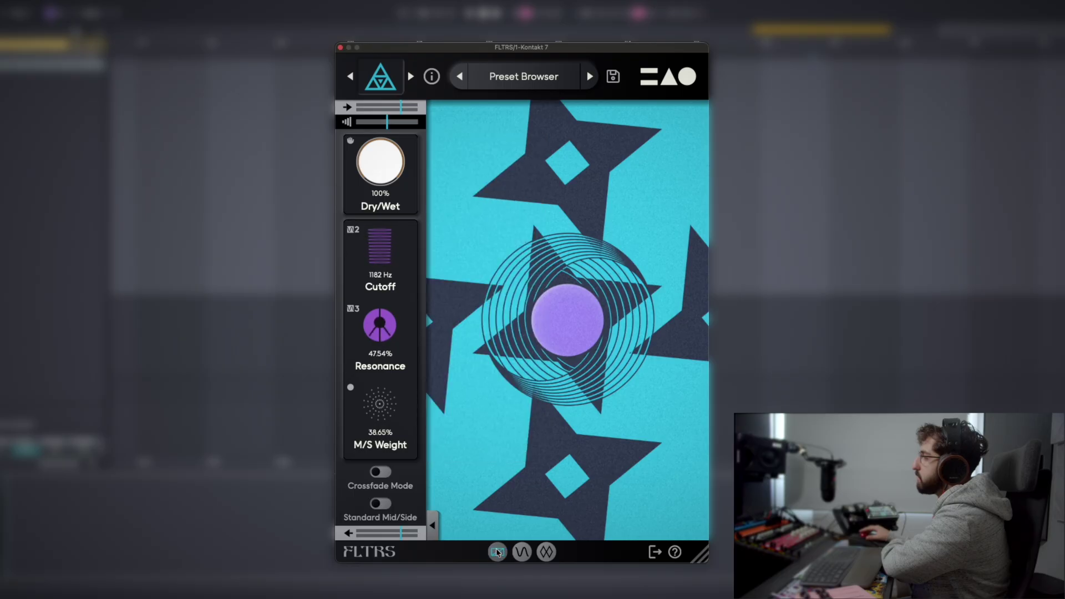
left_click(433, 525)
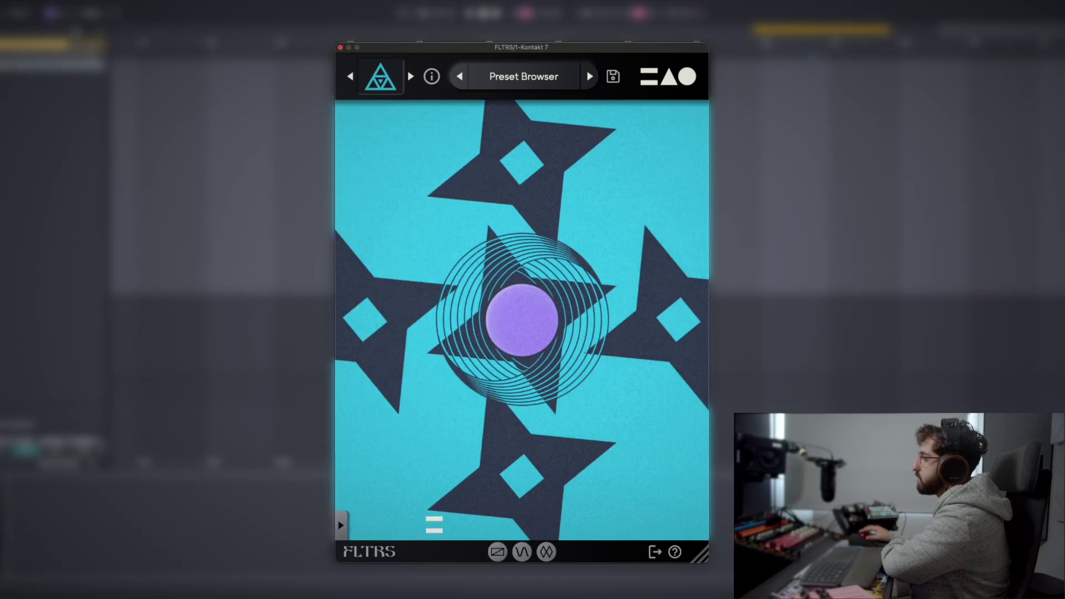
left_click(341, 525)
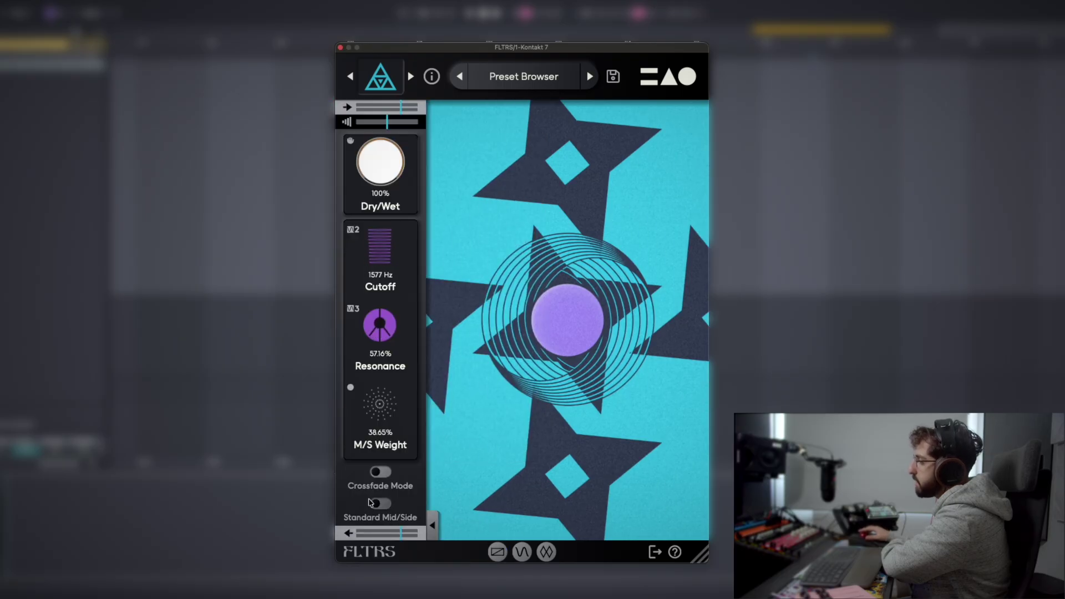
left_click(379, 503)
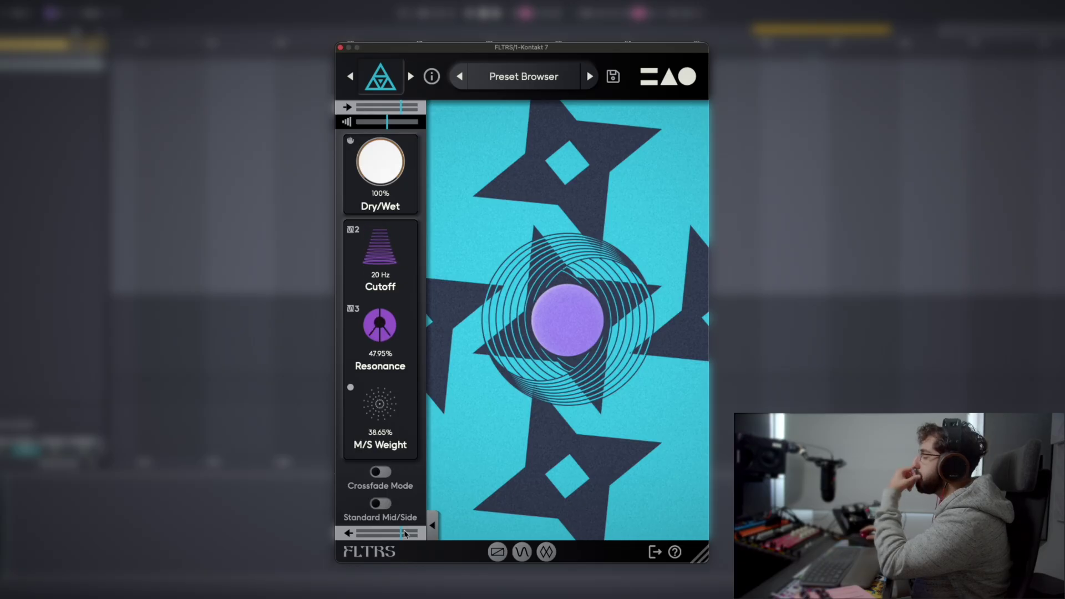
Step: Adjust the envelope follower level back and forth, leaving it at about three quarters of its range
mouse_move(394, 536)
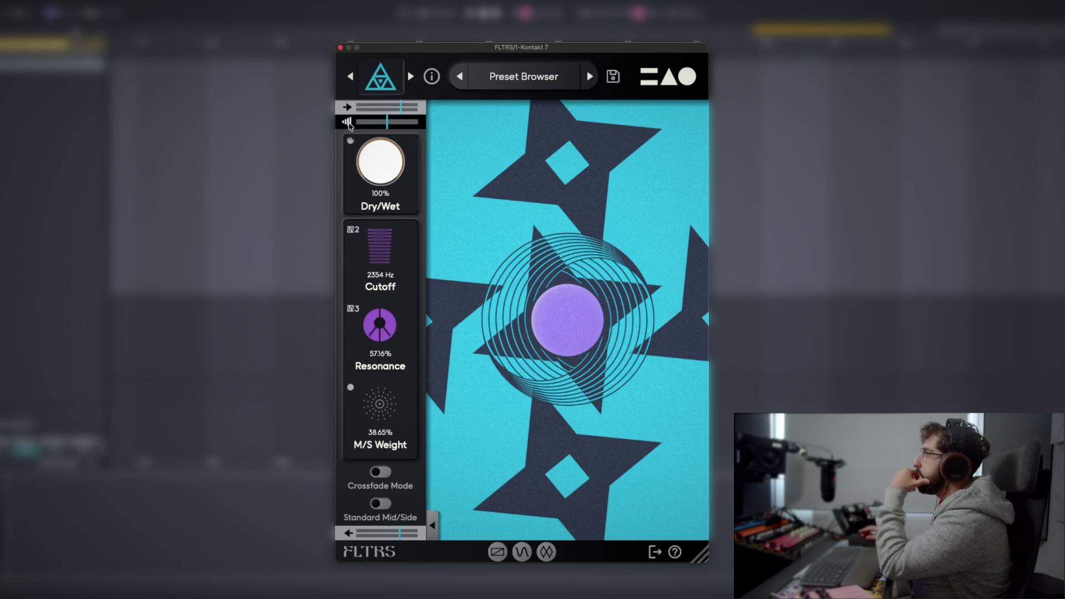
left_click_drag(388, 123, 395, 123)
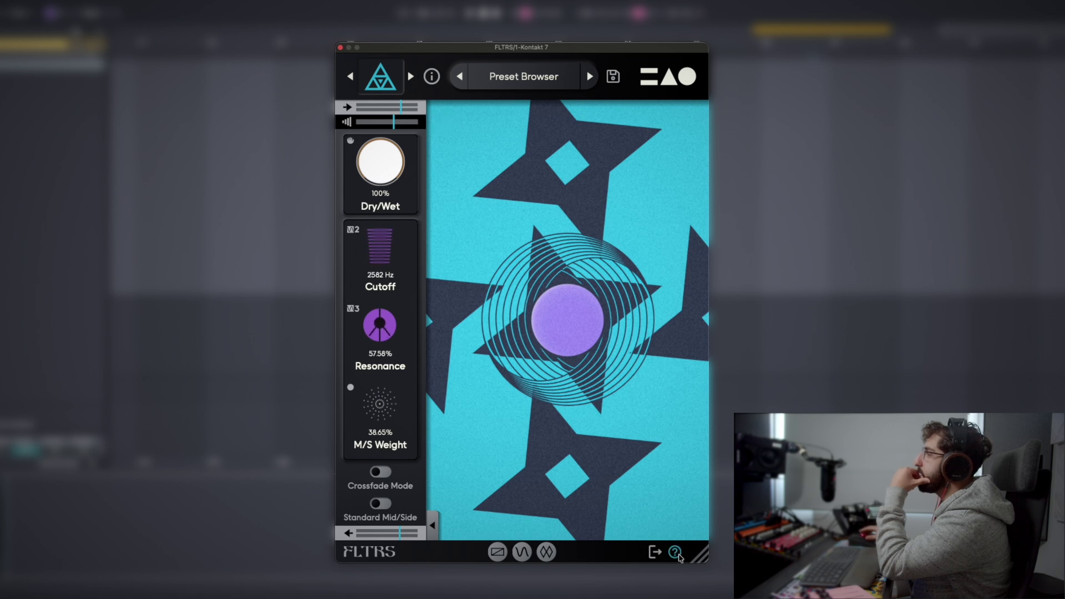
left_click_drag(386, 123, 399, 128)
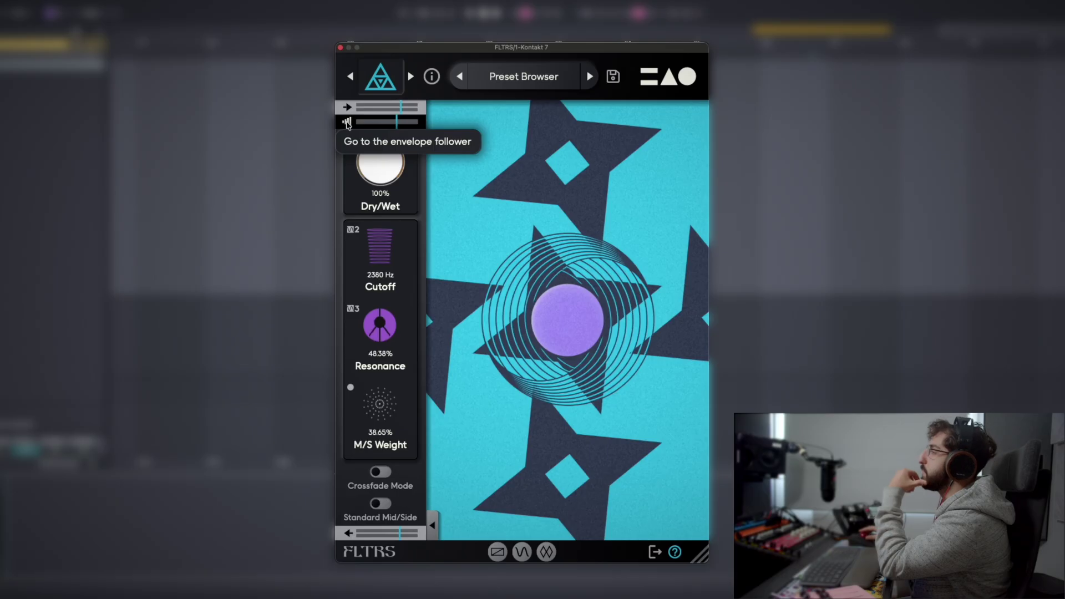
mouse_move(400, 124)
left_mouse_down()
mouse_move(375, 127)
mouse_move(383, 125)
left_mouse_up()
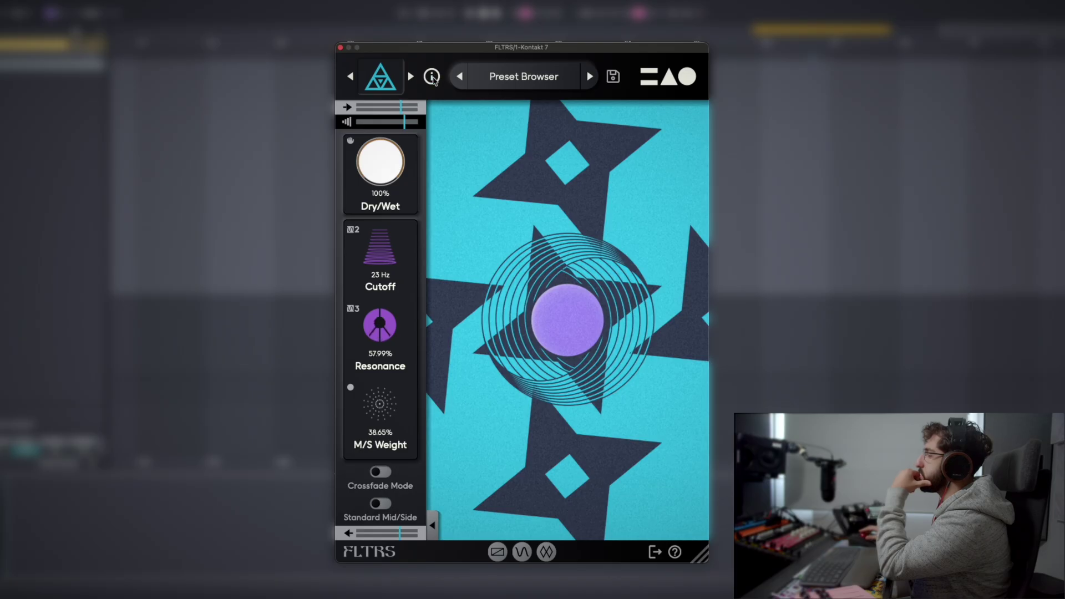
Step: Open the MNTRA Hub and look through its education videos, including the BRUITAGE and BOREALIS sections
left_click(433, 77)
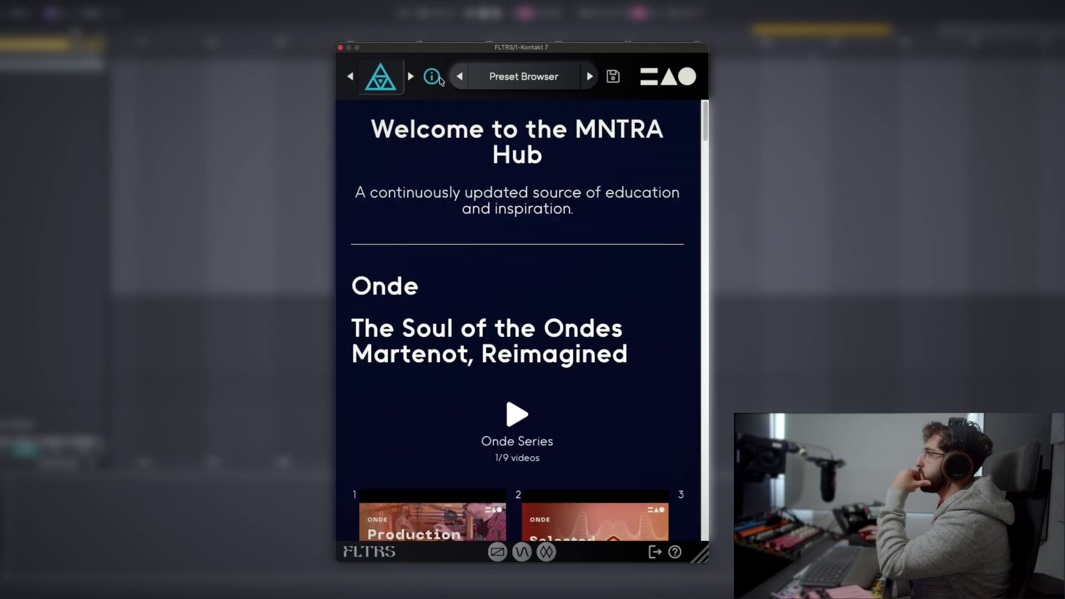
scroll(517, 116, "down", 15)
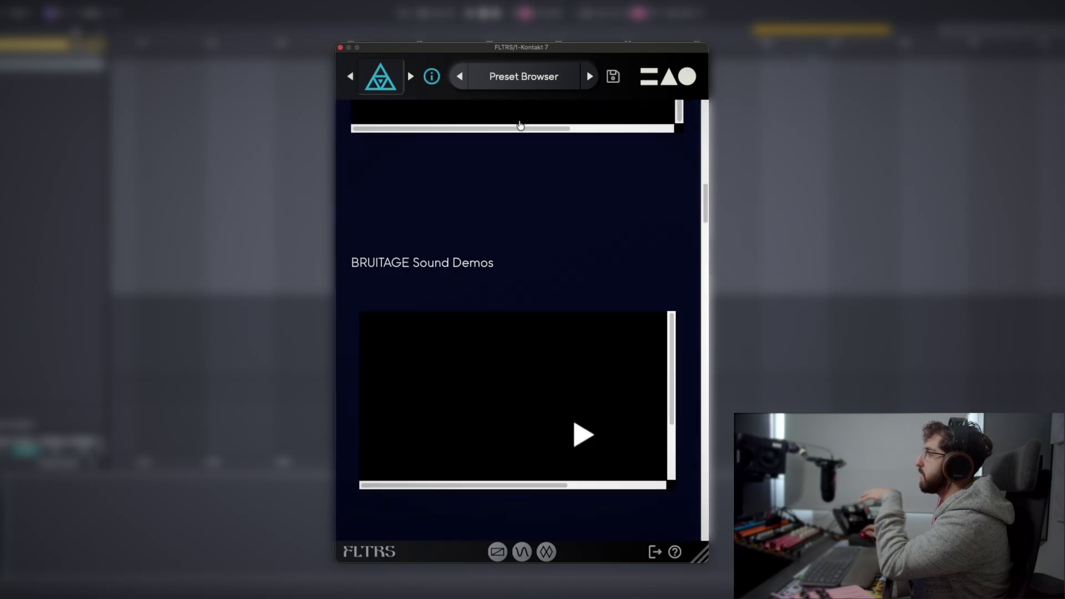
scroll(520, 125, "down", 10)
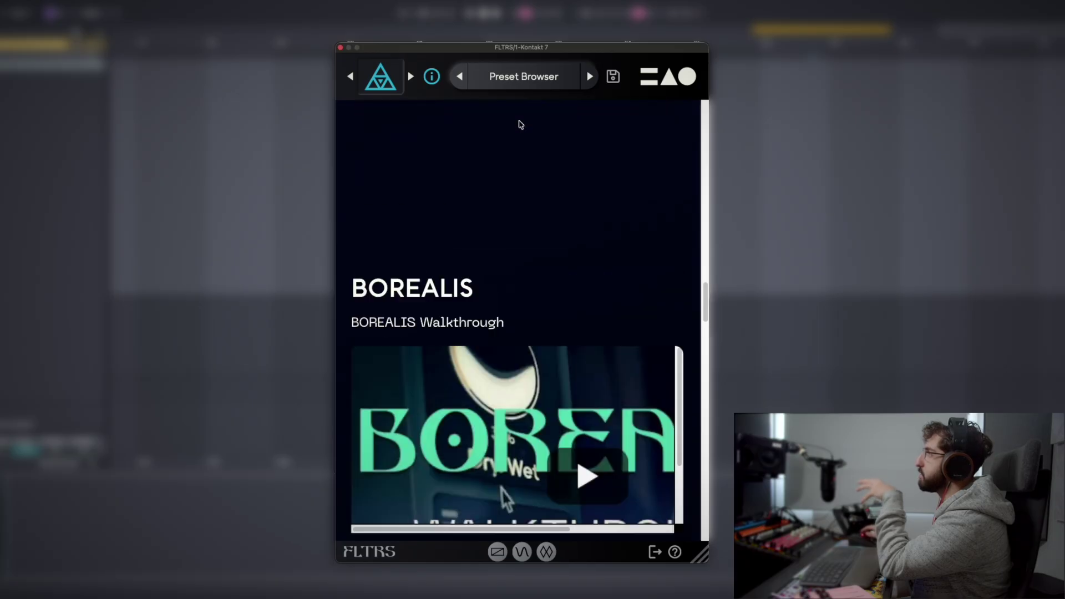
scroll(527, 175, "up", 5)
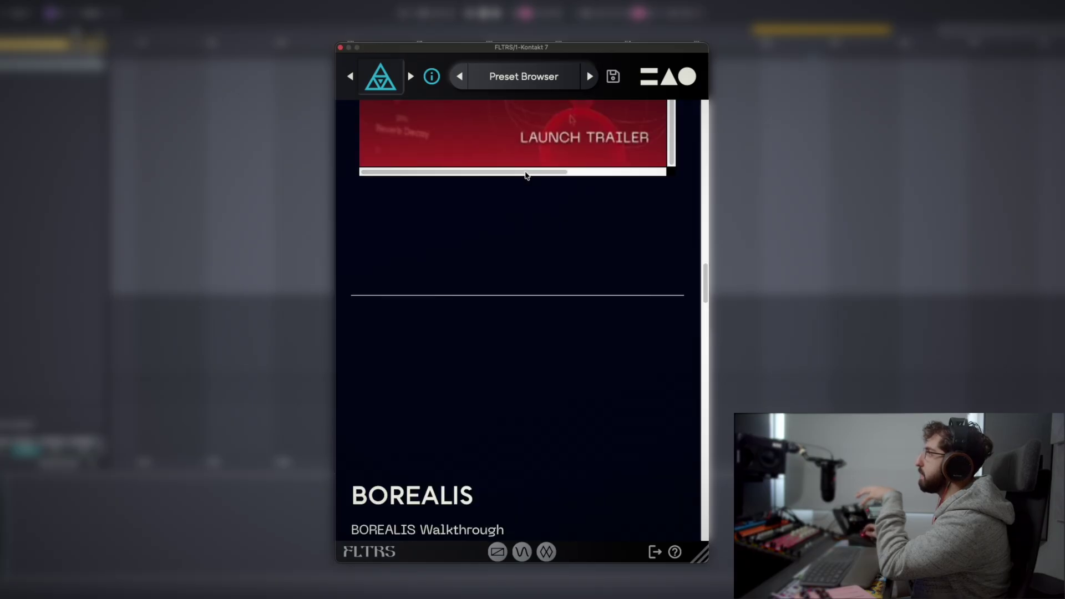
scroll(527, 176, "down", 5)
scroll(553, 279, "up", 8)
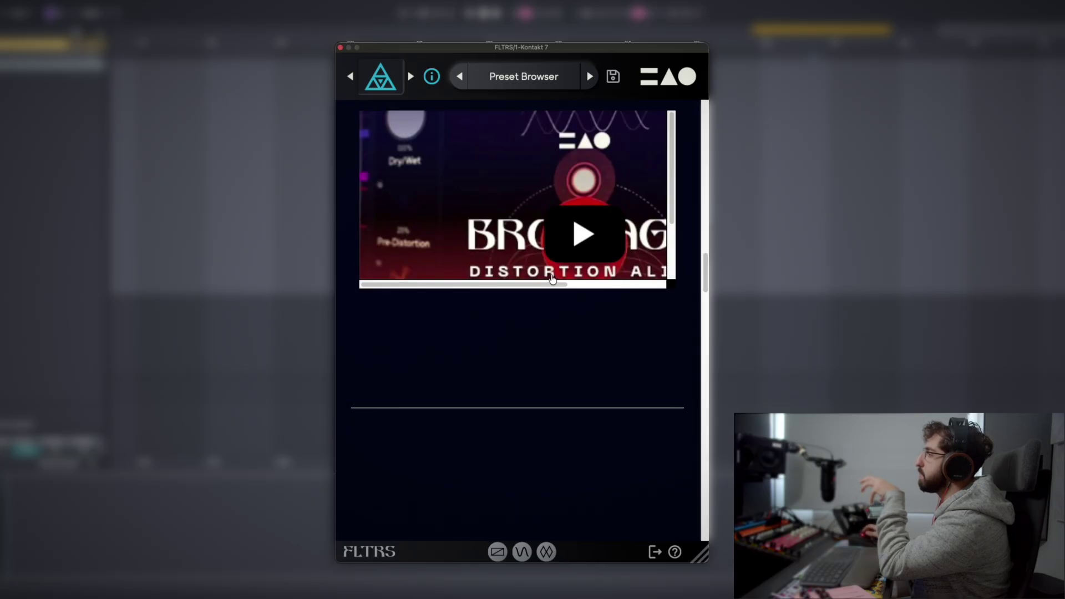
scroll(553, 279, "down", 4)
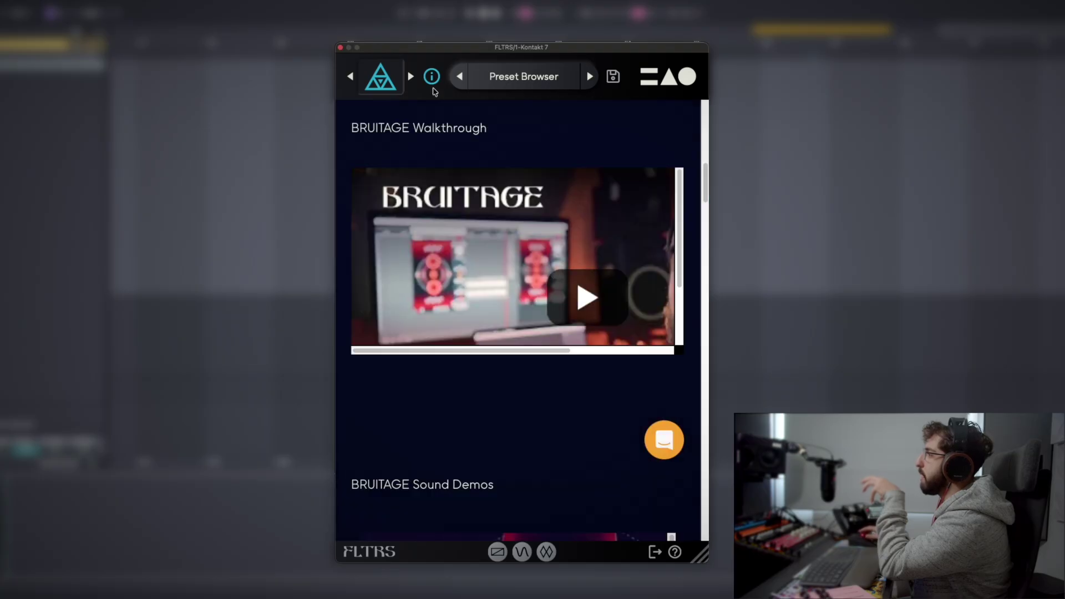
Step: Return from the MNTRA Hub to the filter view and load the Abyssal Murmur preset with a higher envelope follower level
left_click(431, 76)
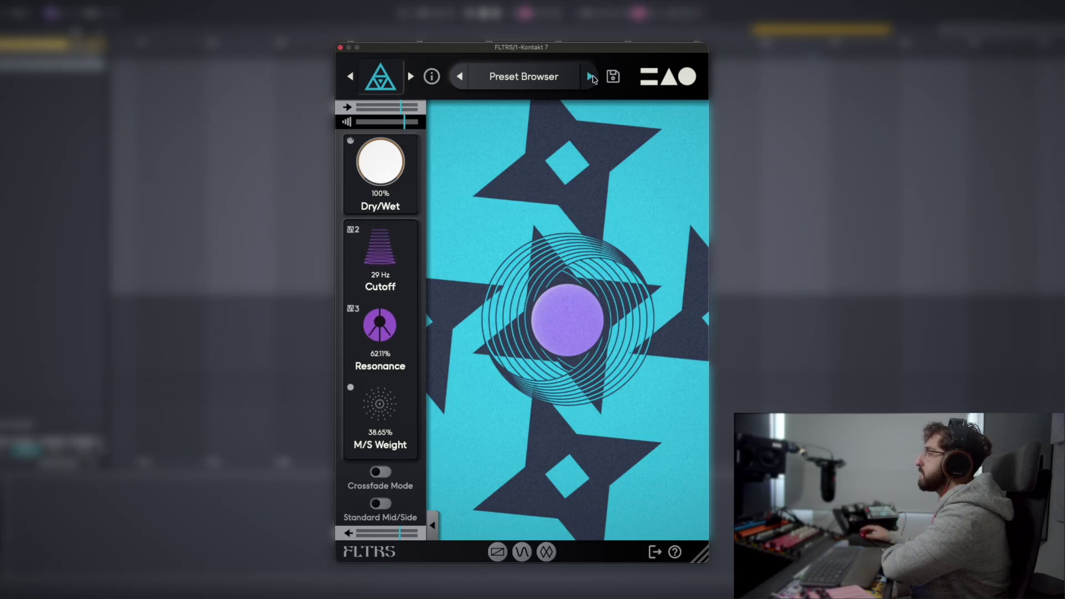
left_click(591, 77)
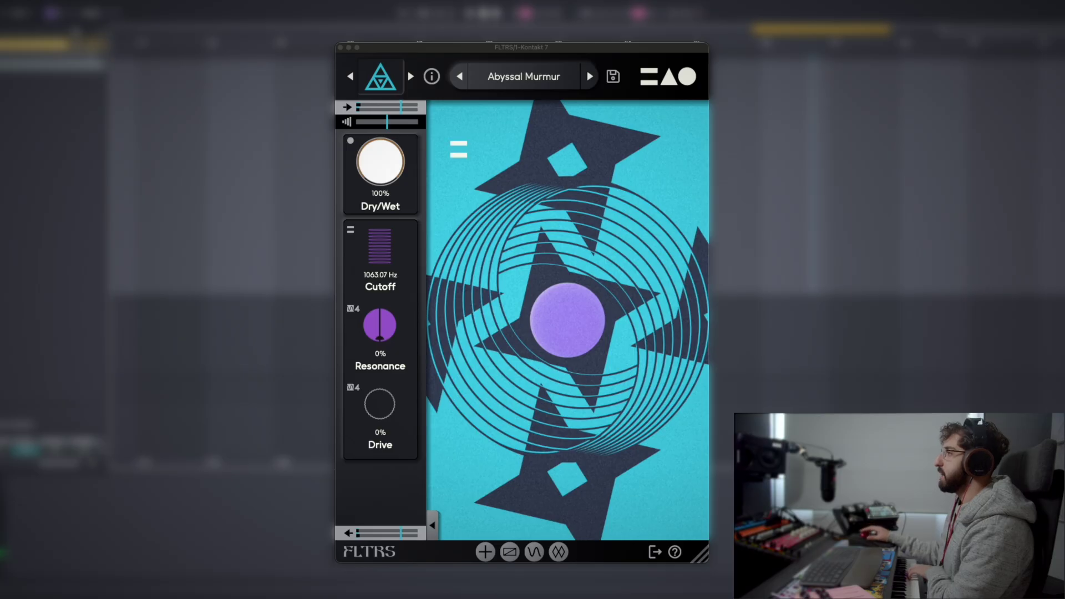
left_click_drag(386, 125, 399, 123)
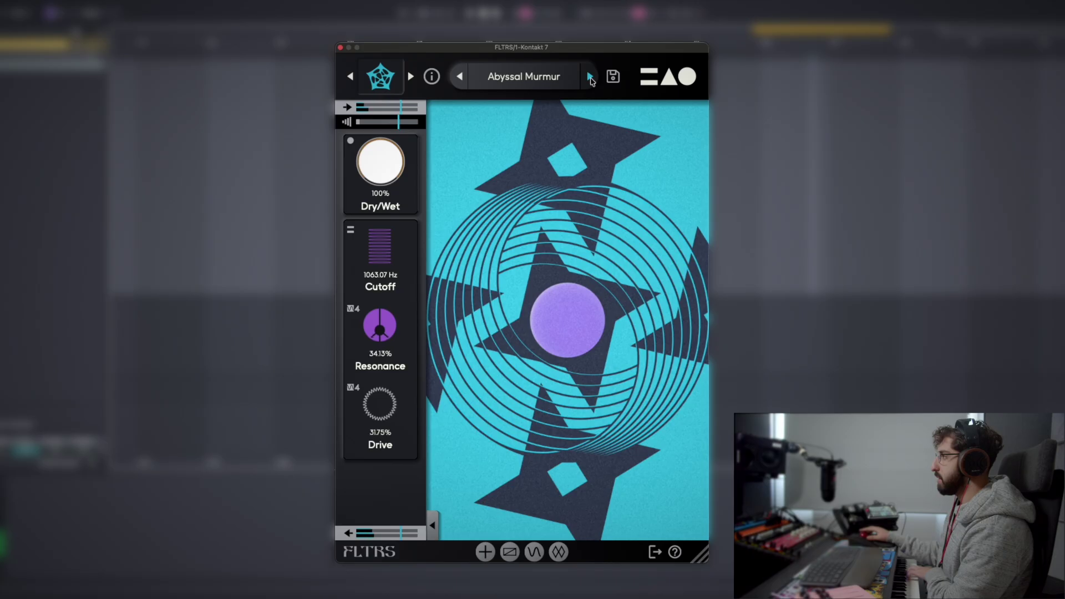
Step: Audition the presets from Acid Feel through Android Vowels, raising the envelope follower level on Android Vowels
left_click(590, 80)
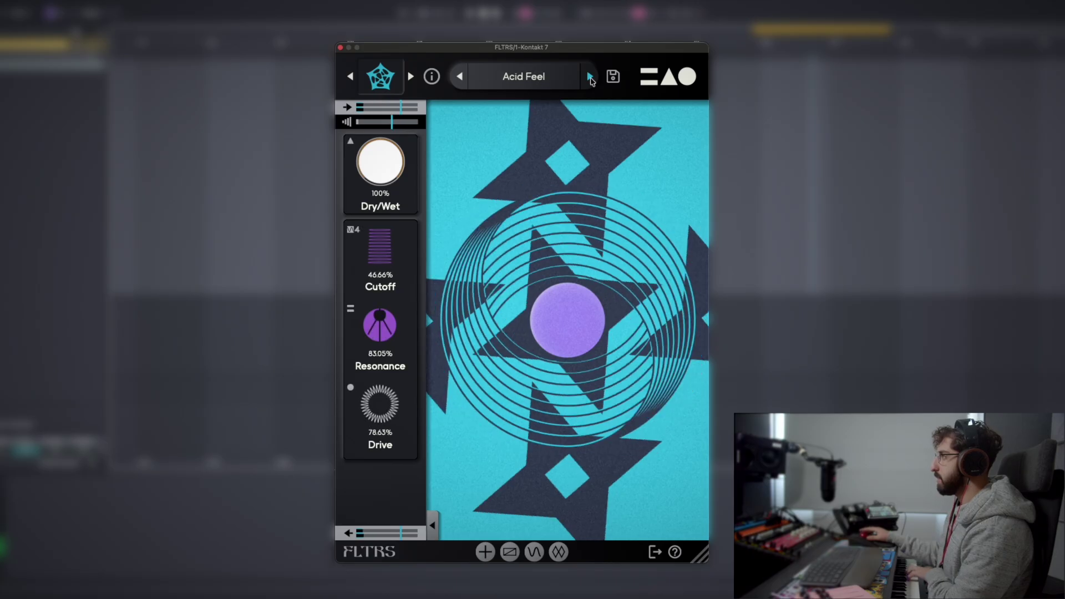
left_click(590, 80)
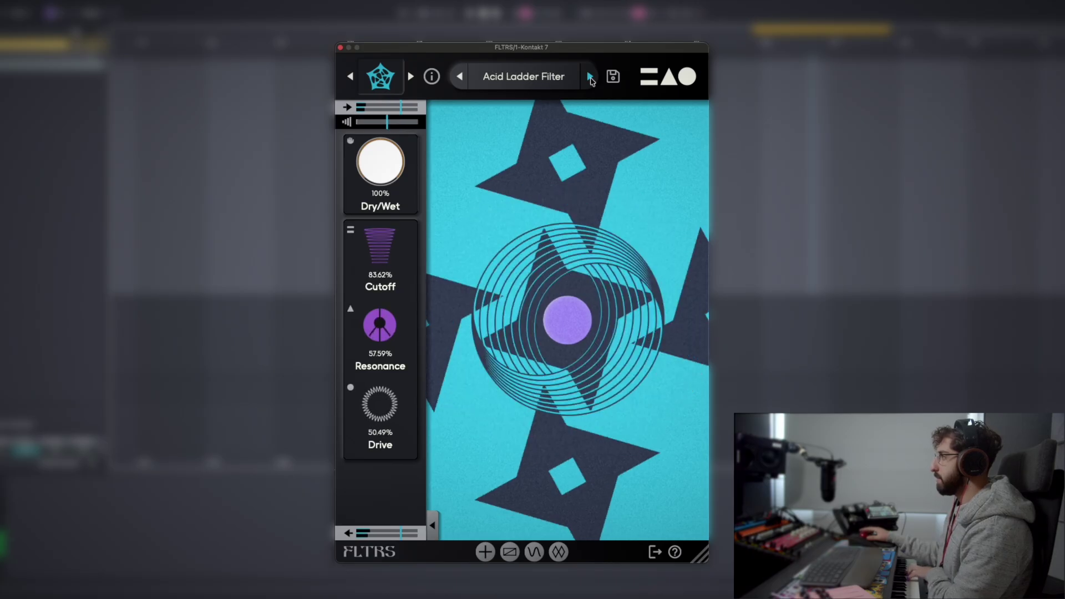
left_click(590, 79)
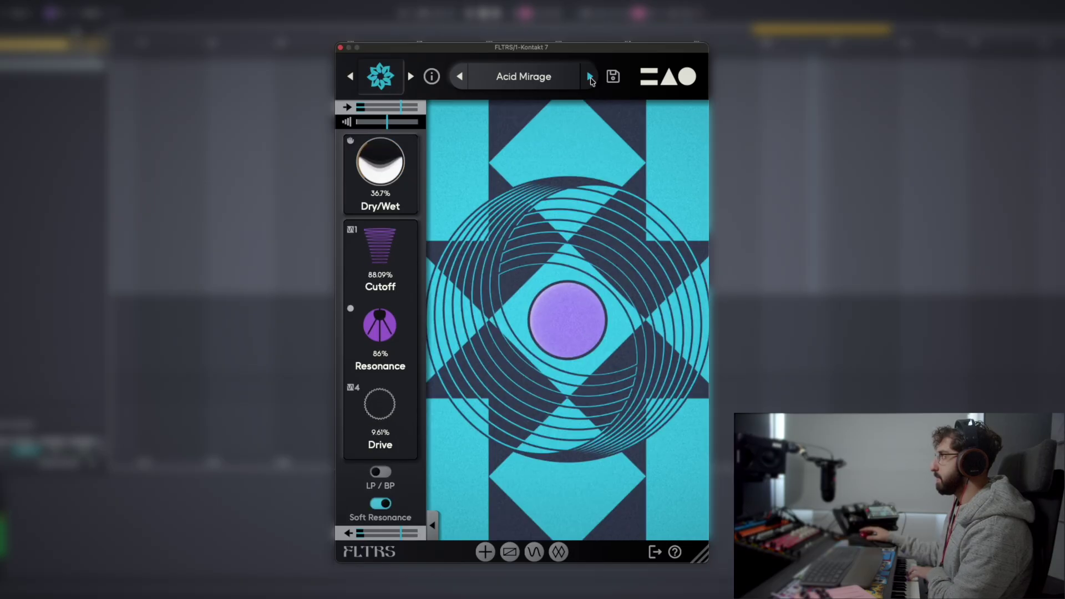
left_click(591, 80)
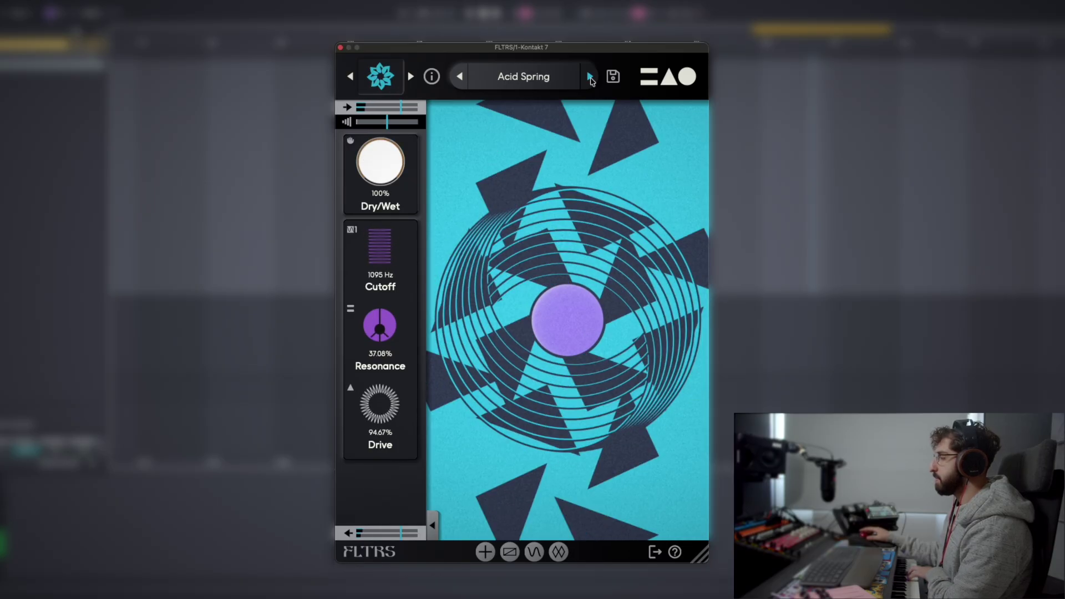
left_click(590, 79)
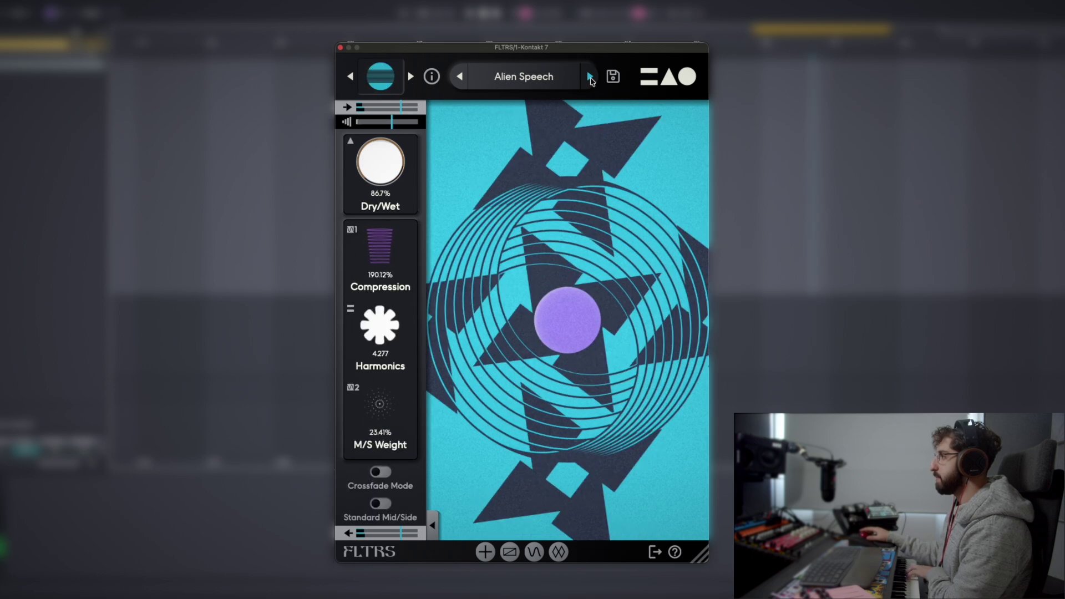
left_click(590, 79)
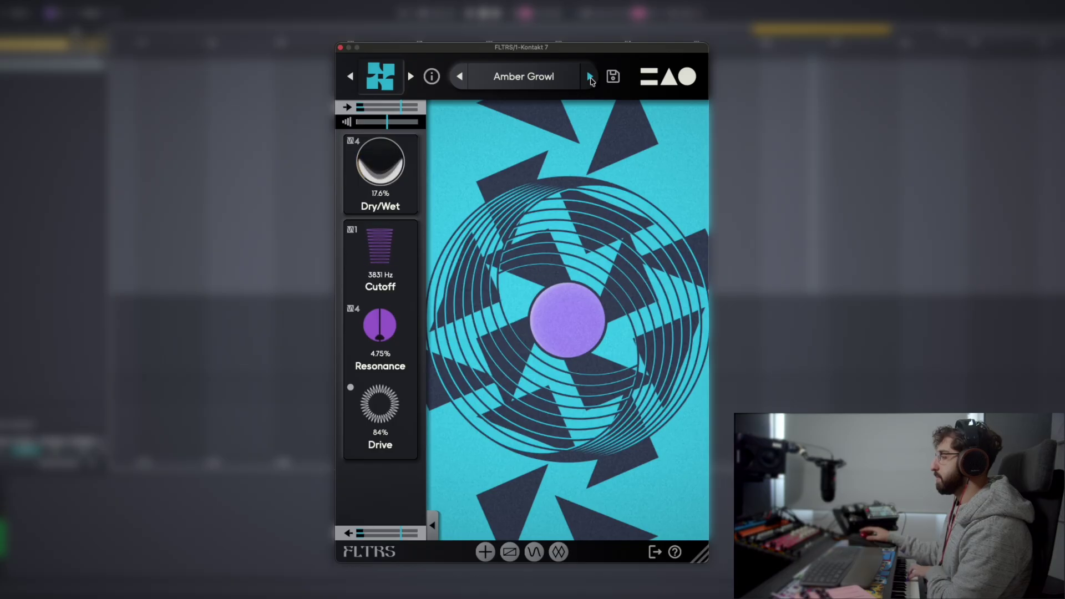
left_click(590, 78)
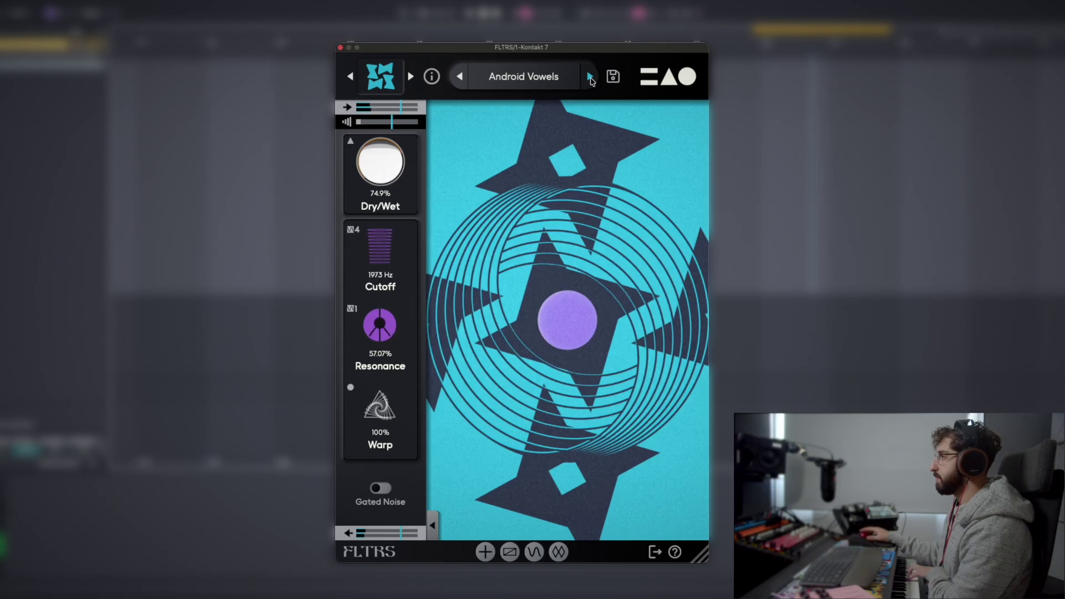
left_click_drag(382, 123, 426, 127)
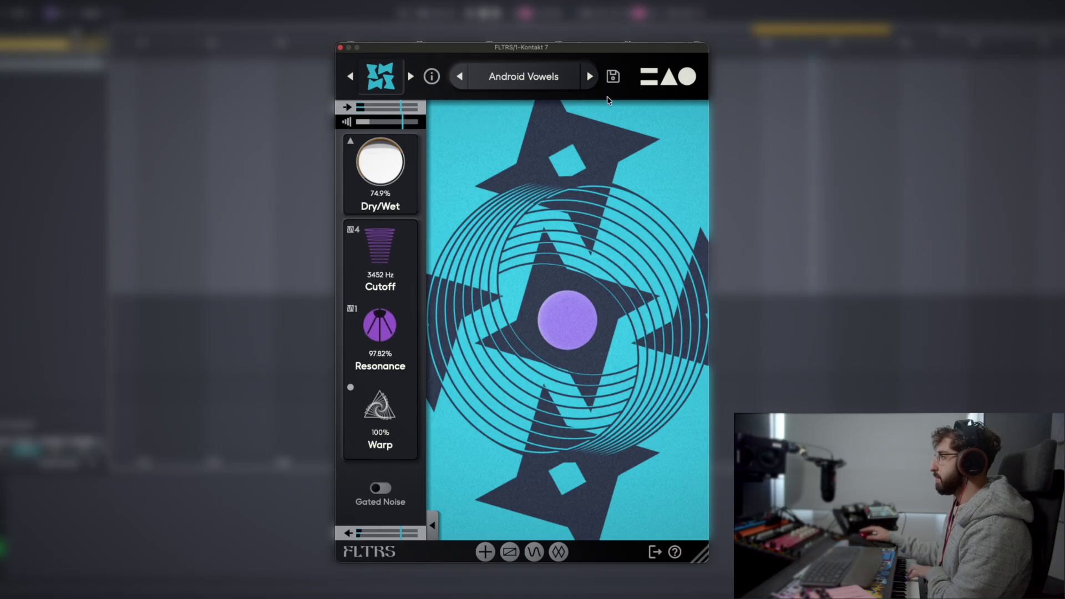
Step: Audition the presets one after another from Antbots through Bass Sting
left_click(589, 79)
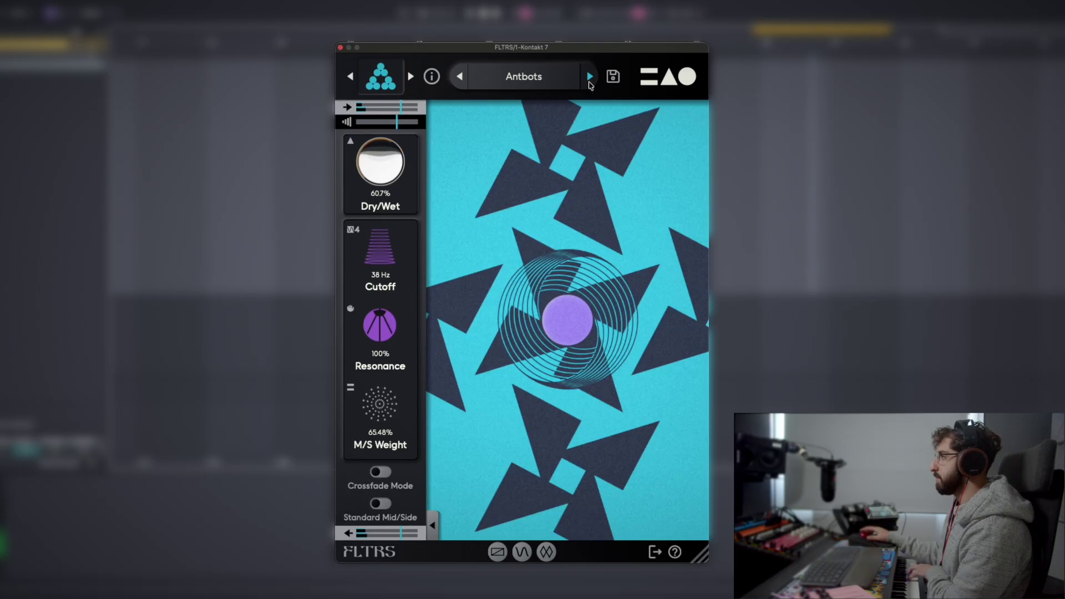
left_click(590, 80)
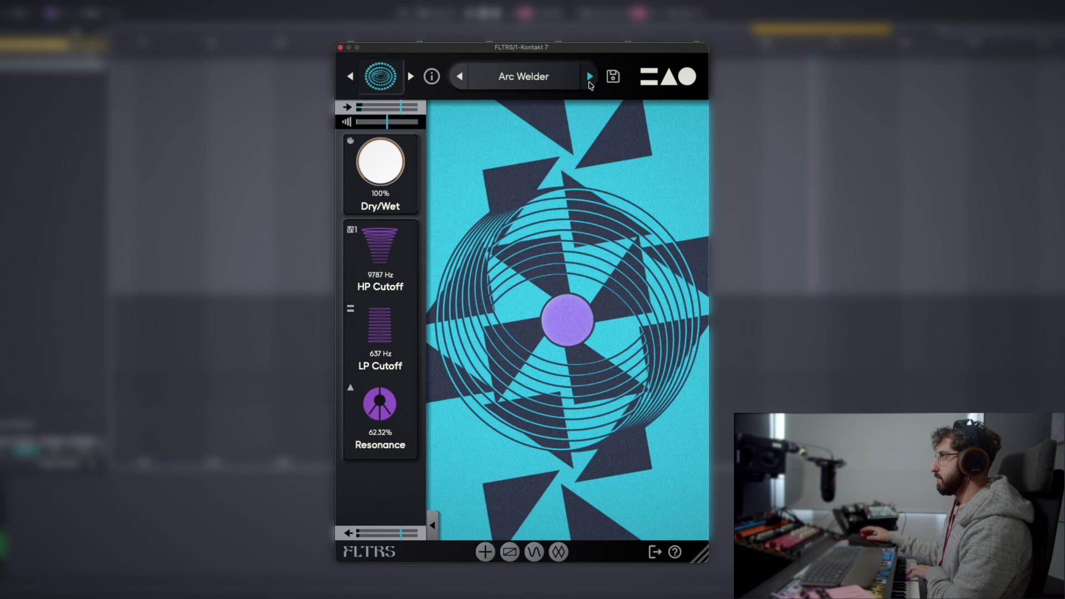
left_click(589, 80)
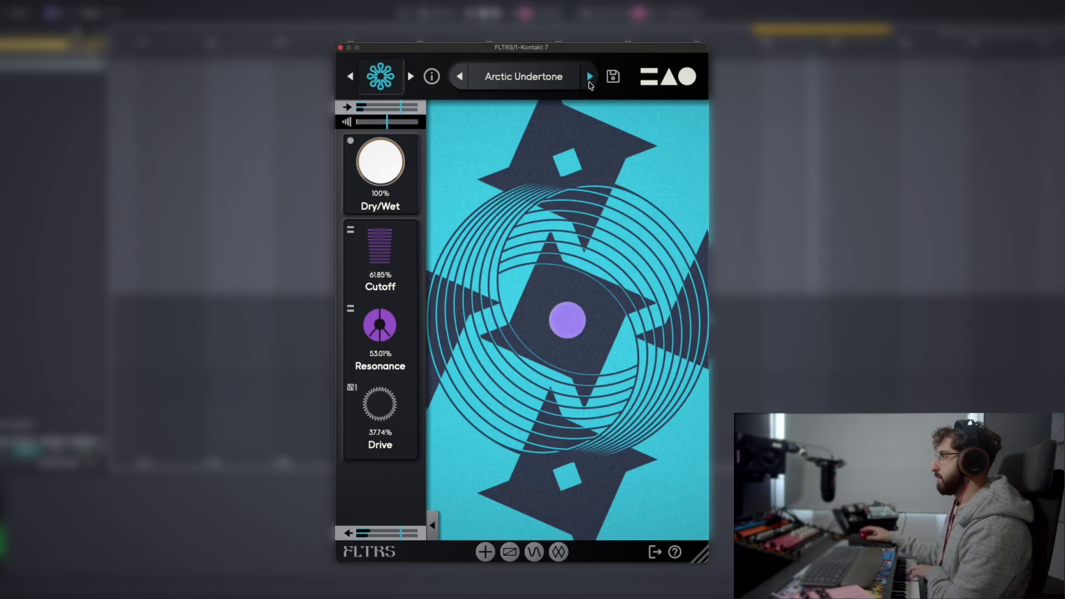
left_click(589, 78)
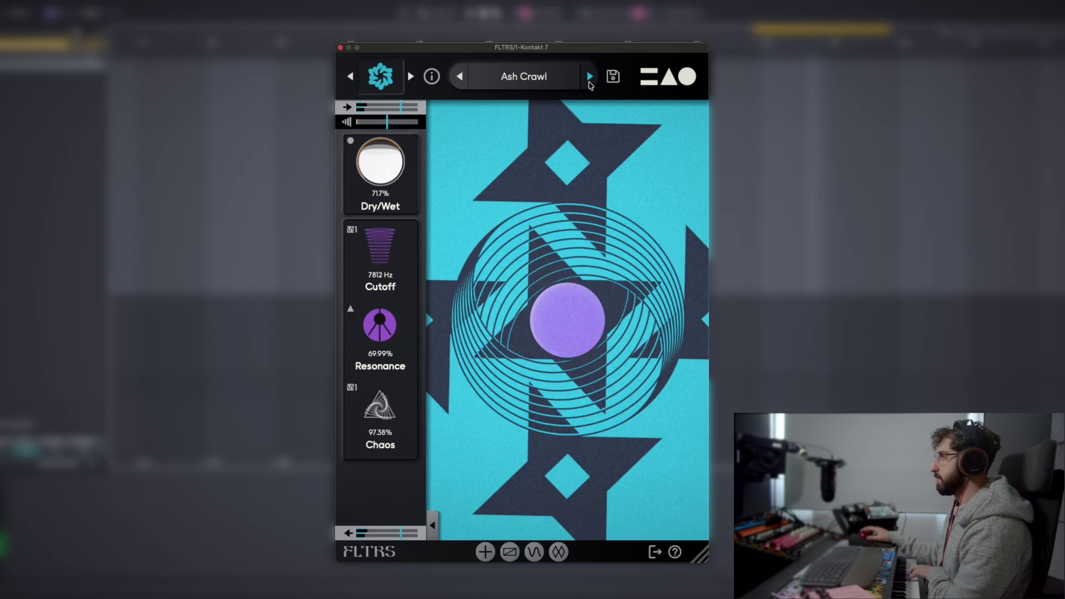
left_click(590, 78)
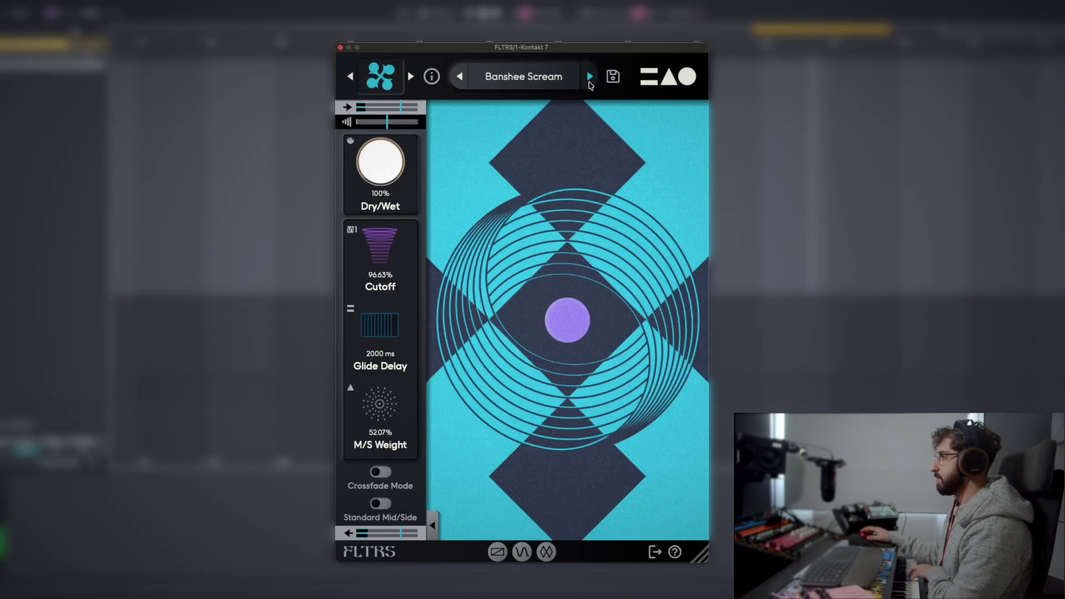
left_click(589, 78)
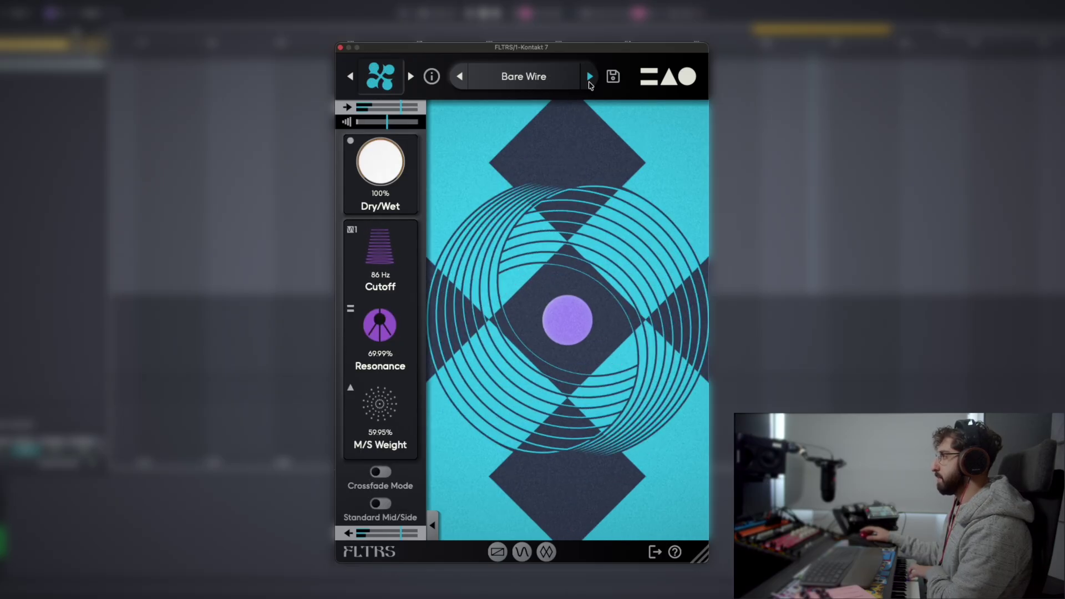
left_click(589, 77)
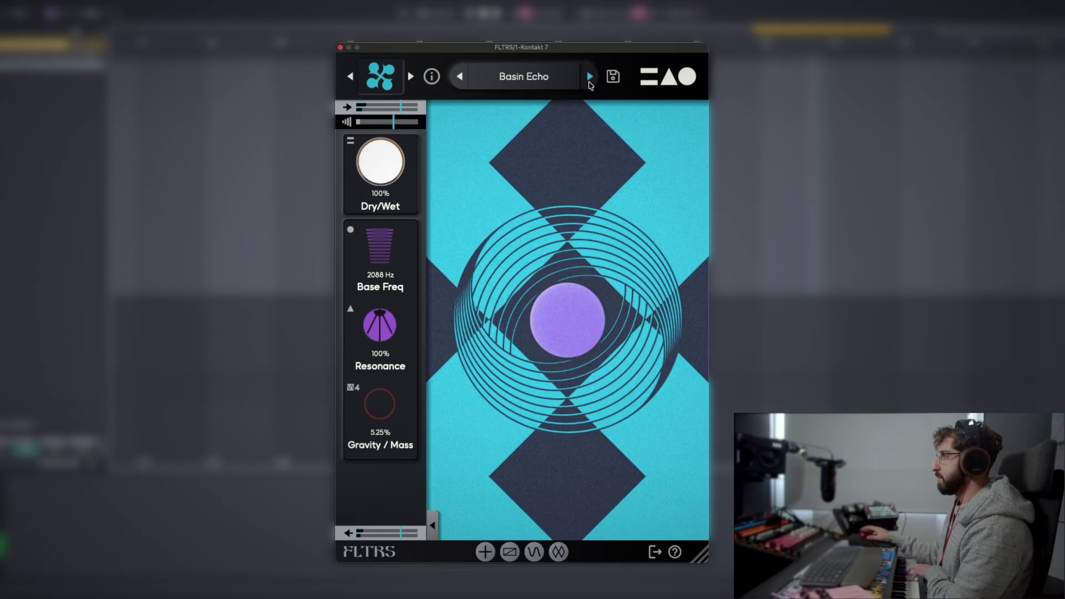
left_click(590, 79)
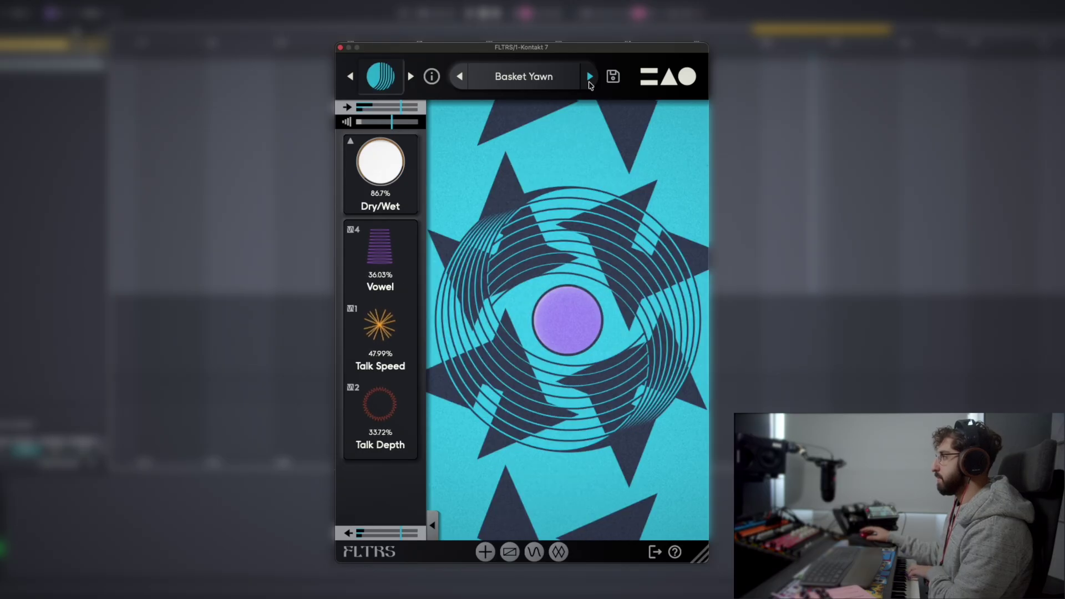
left_click(590, 79)
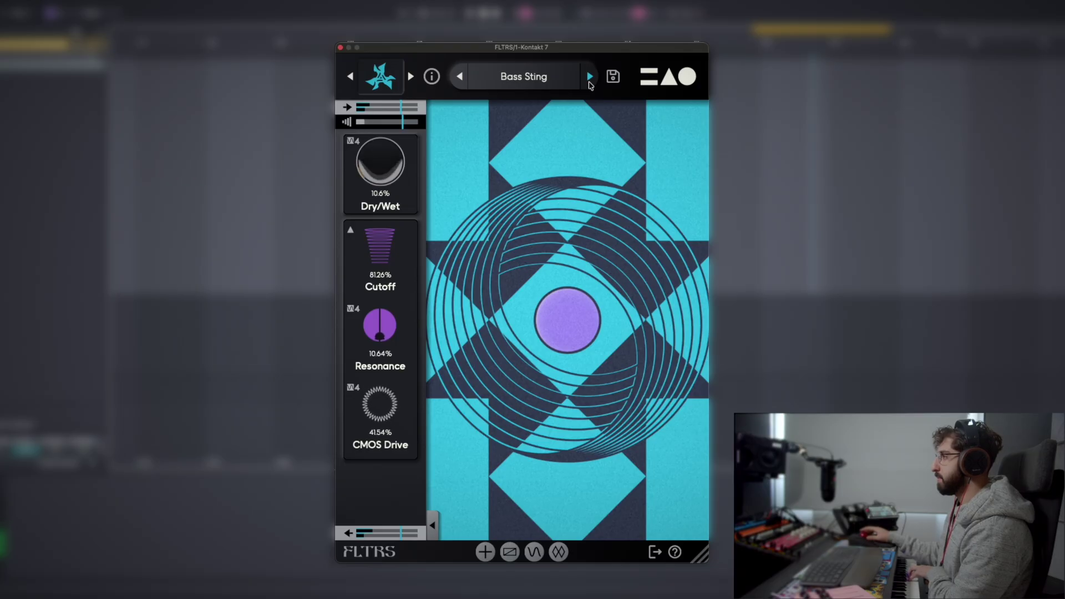
Step: Continue auditioning the presets in order from Bedrock Tremor through Bright Passage
left_click(589, 79)
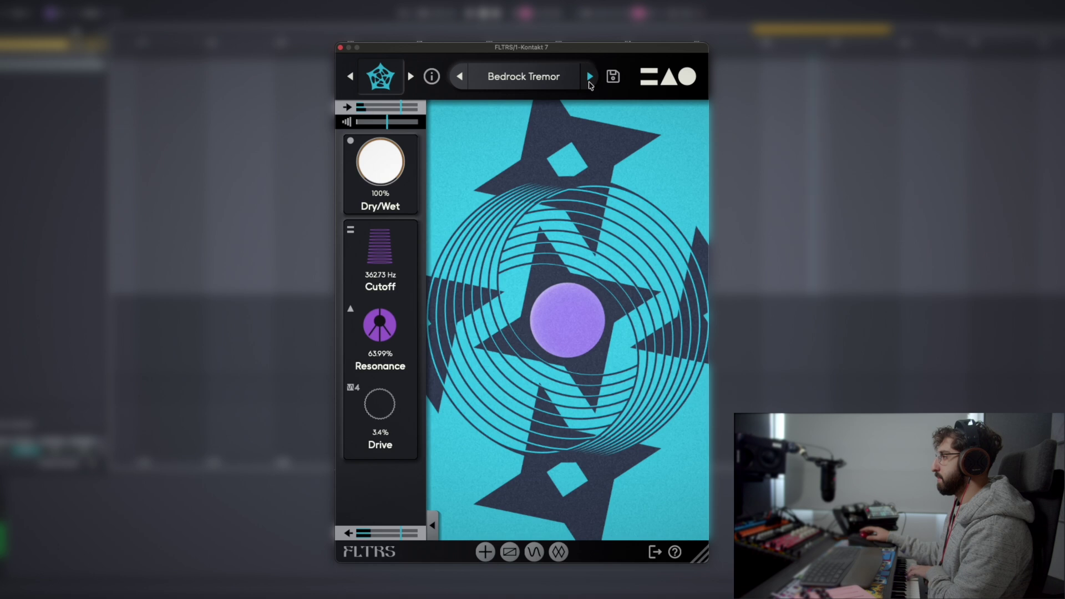
left_click(590, 77)
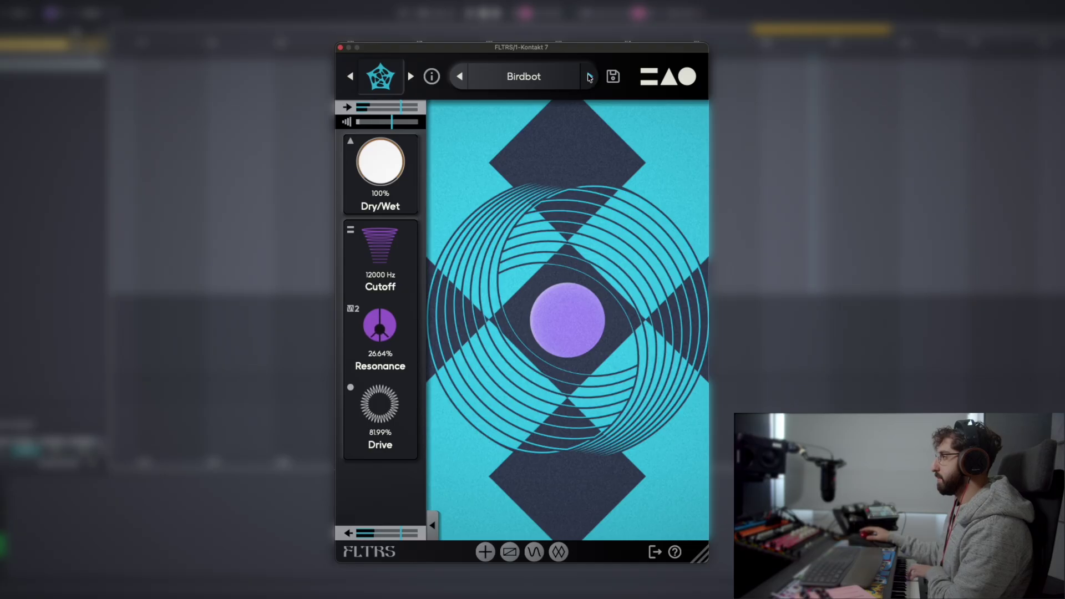
left_click(590, 78)
left_click(589, 78)
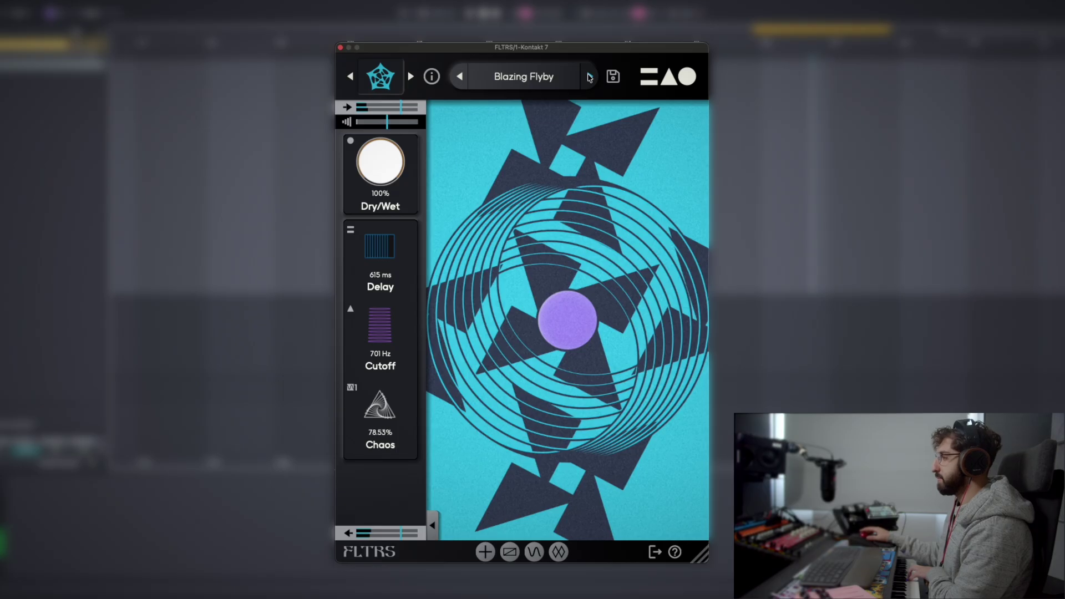
left_click(589, 77)
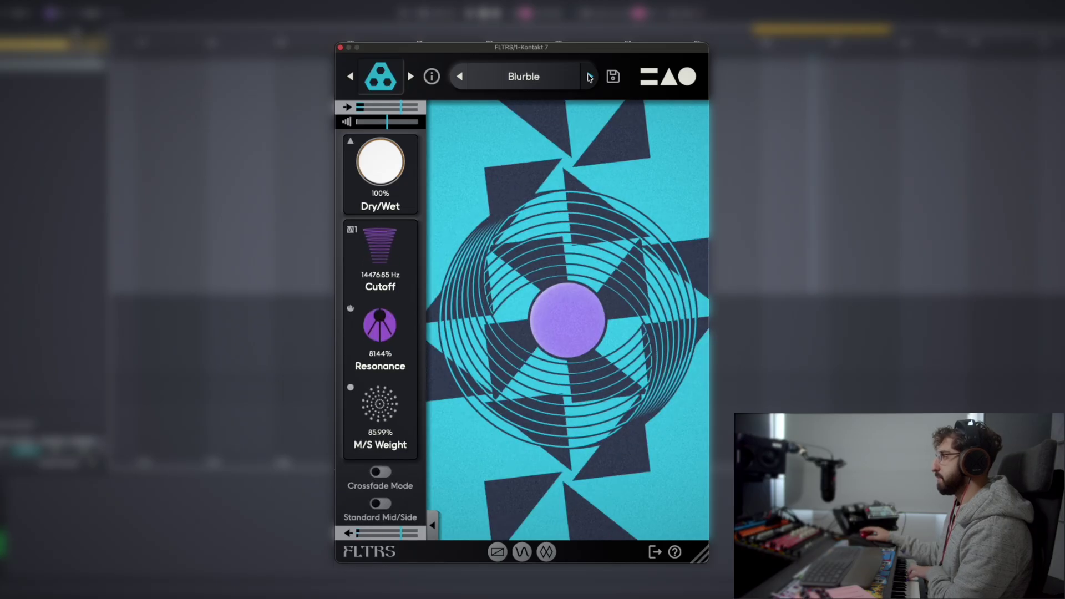
left_click(590, 78)
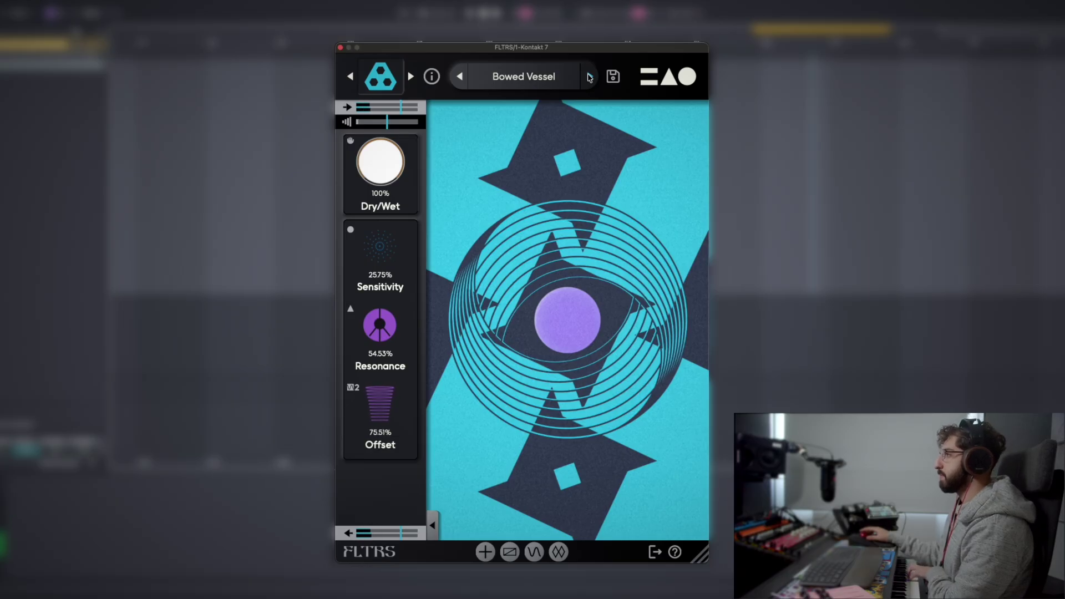
left_click(589, 77)
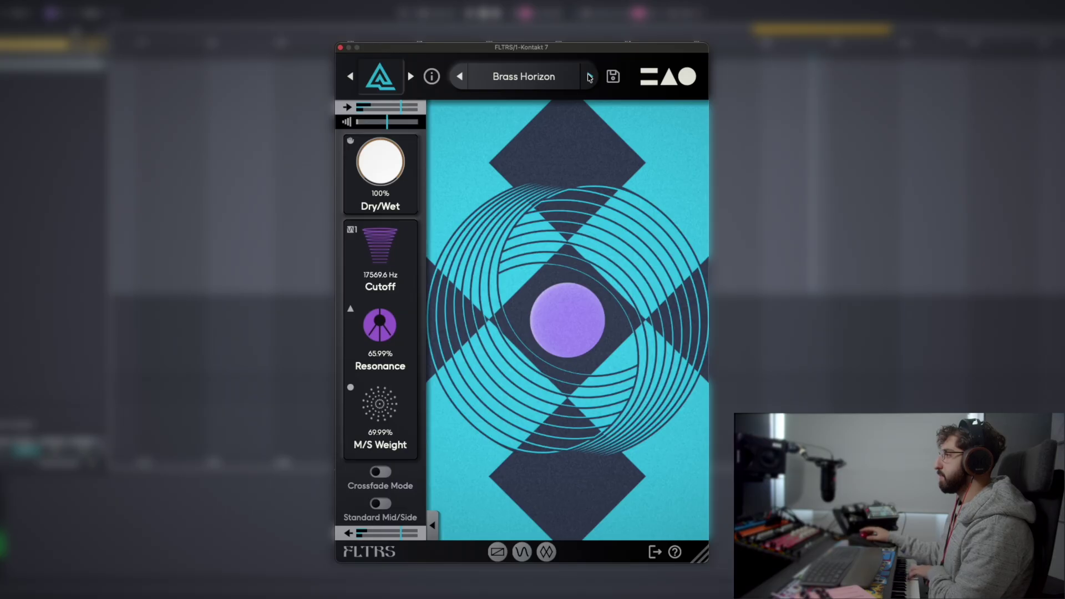
left_click(589, 77)
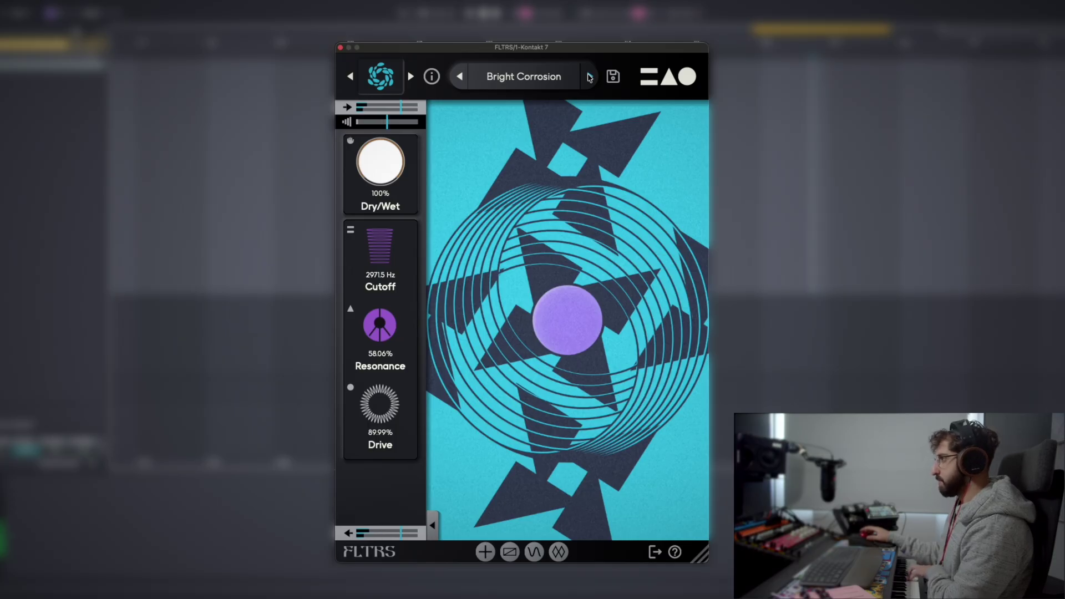
left_click(589, 77)
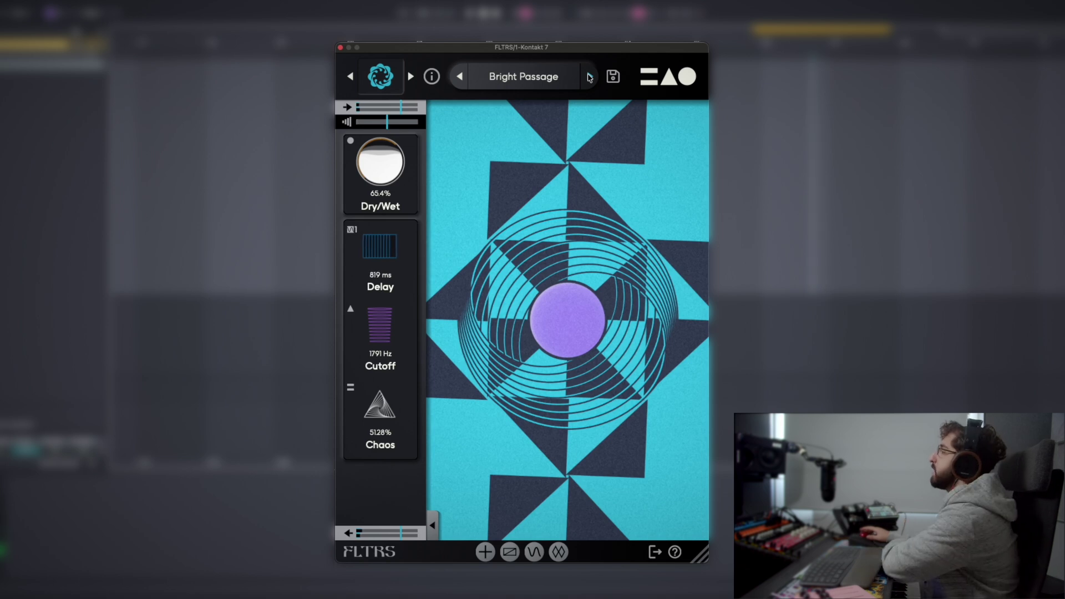
Step: Skip ahead through the presets past Cable Signal, Caos Land and Cellar Door, and load Chaos Bloom
left_click(589, 77)
left_click(590, 77)
left_click(590, 78)
left_click(589, 77)
left_click(590, 78)
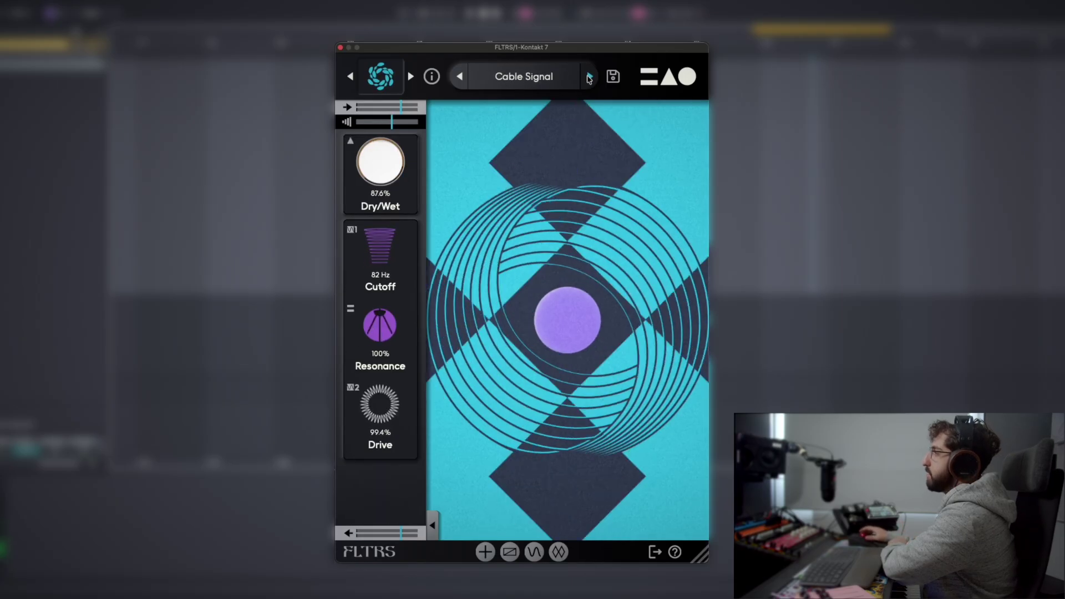
left_click(589, 78)
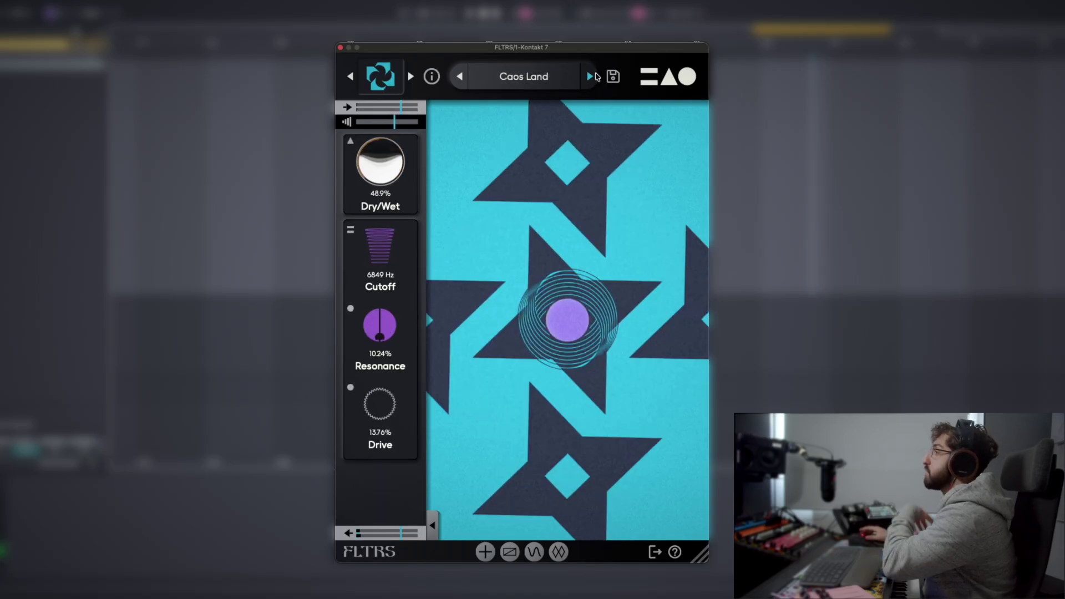
left_click(594, 76)
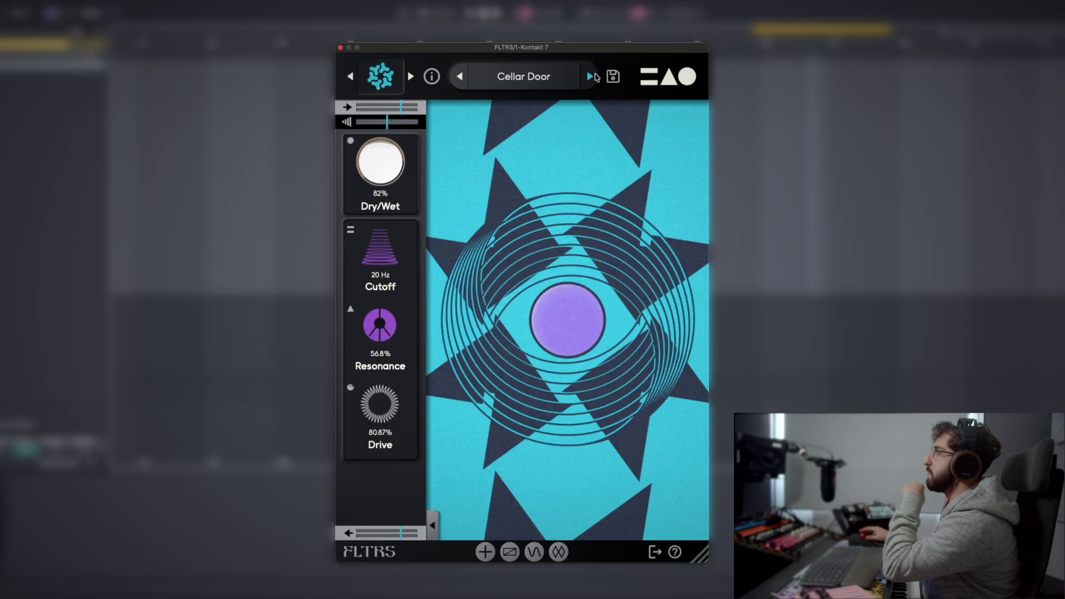
left_click(594, 77)
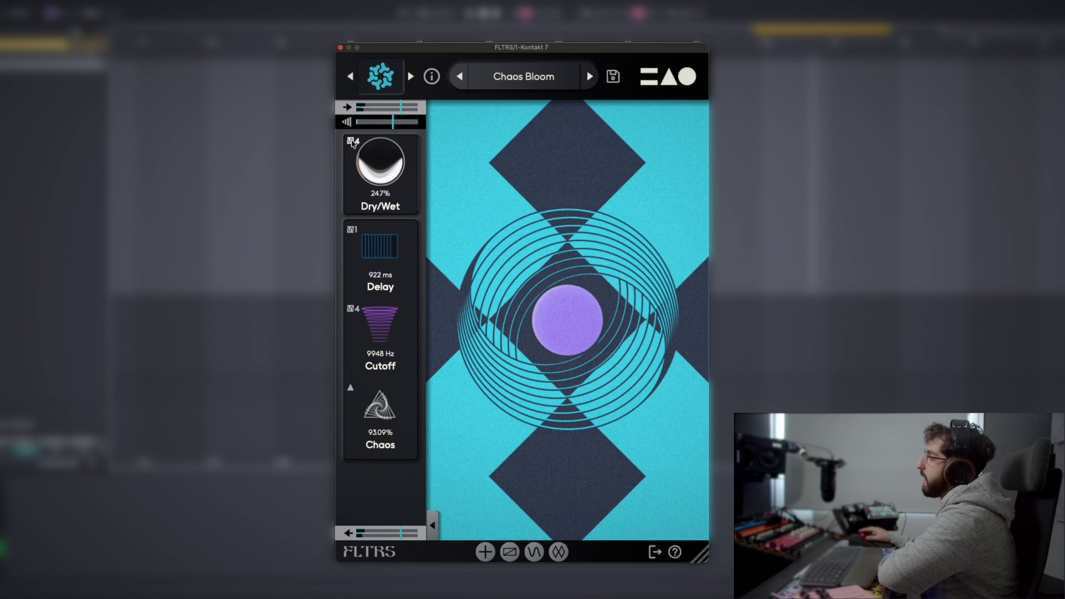
Step: Show the modulation link graphs of Chaos Bloom and check its envelope follower page before returning to the filter view
left_click(509, 552)
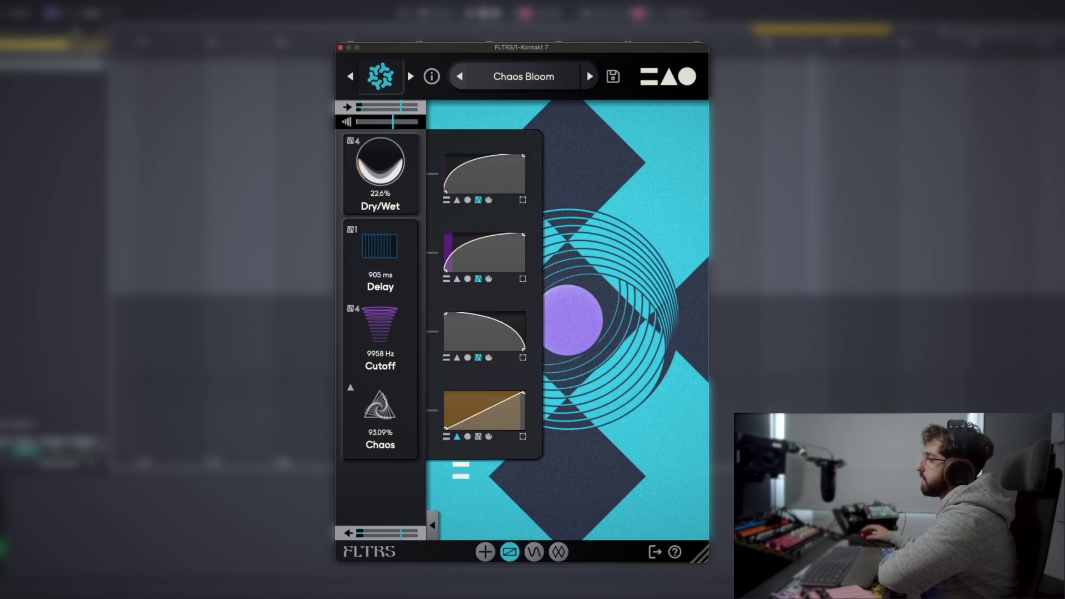
left_click(534, 551)
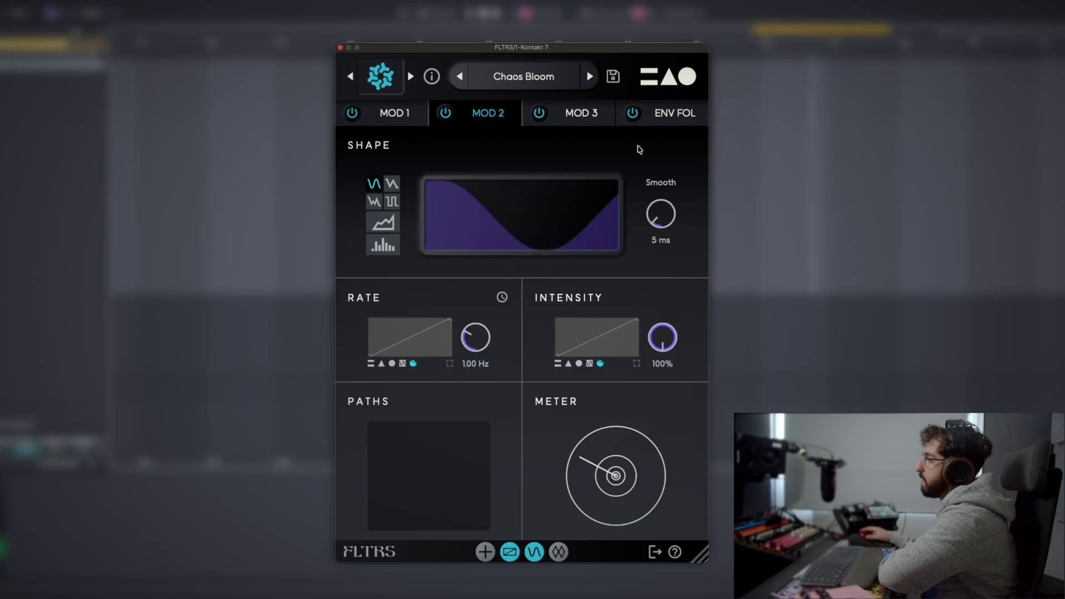
left_click(652, 124)
left_click(534, 552)
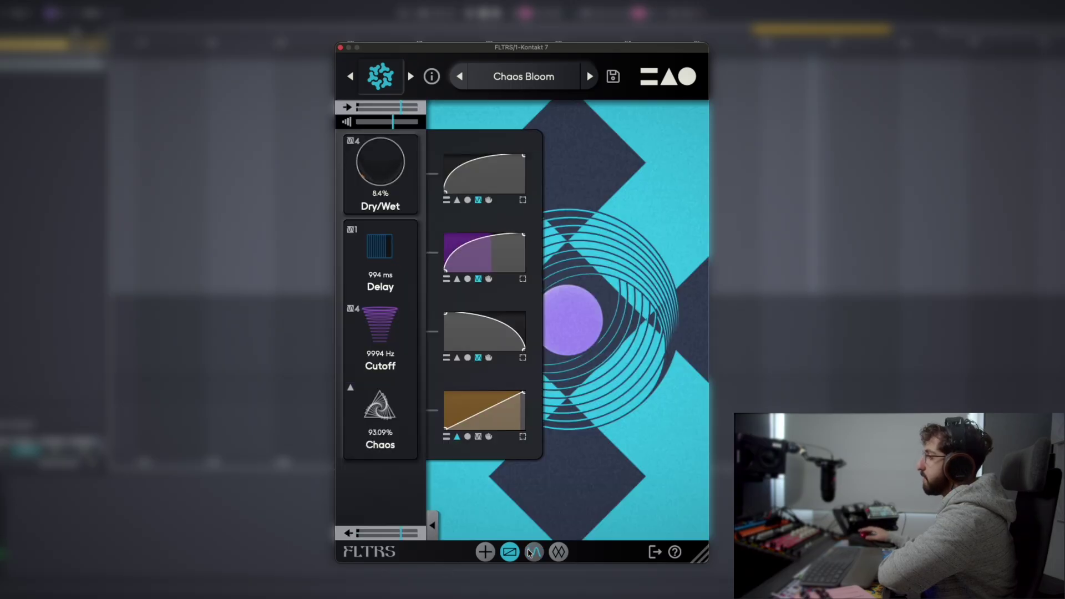
Step: Check the envelope follower page and switch Dry/Wet's modulation source from ENV F to MOD 1
left_click(355, 142)
left_click(355, 142)
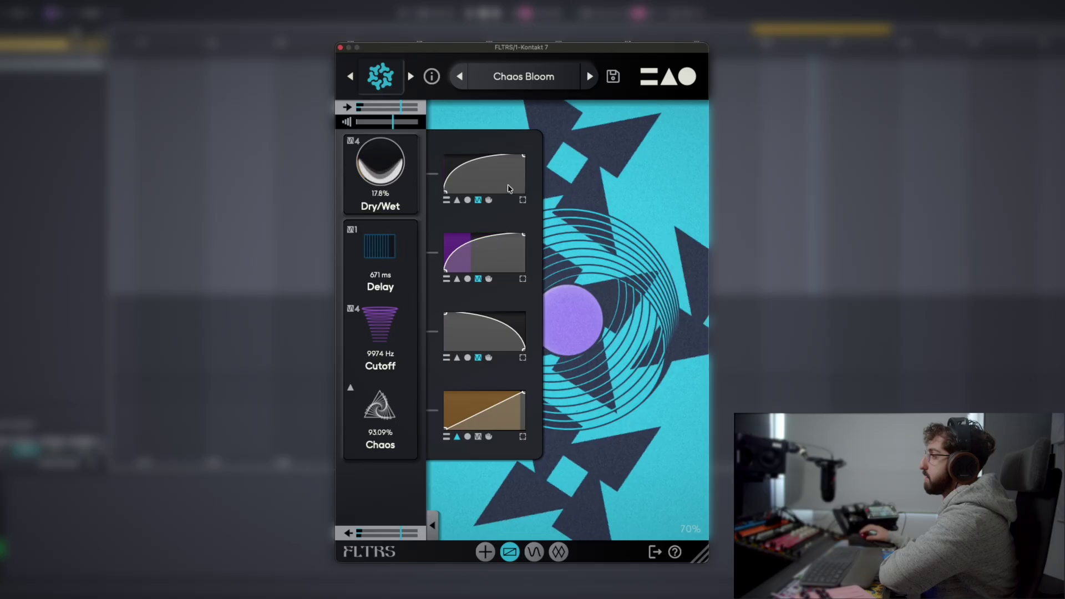
left_click(478, 200)
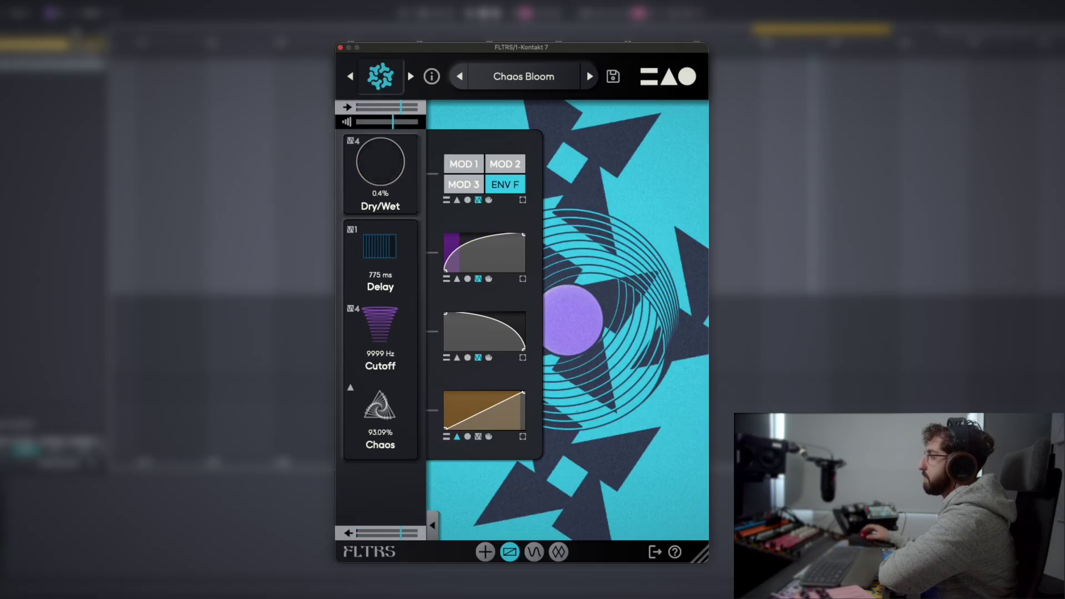
left_click(559, 552)
left_click(535, 552)
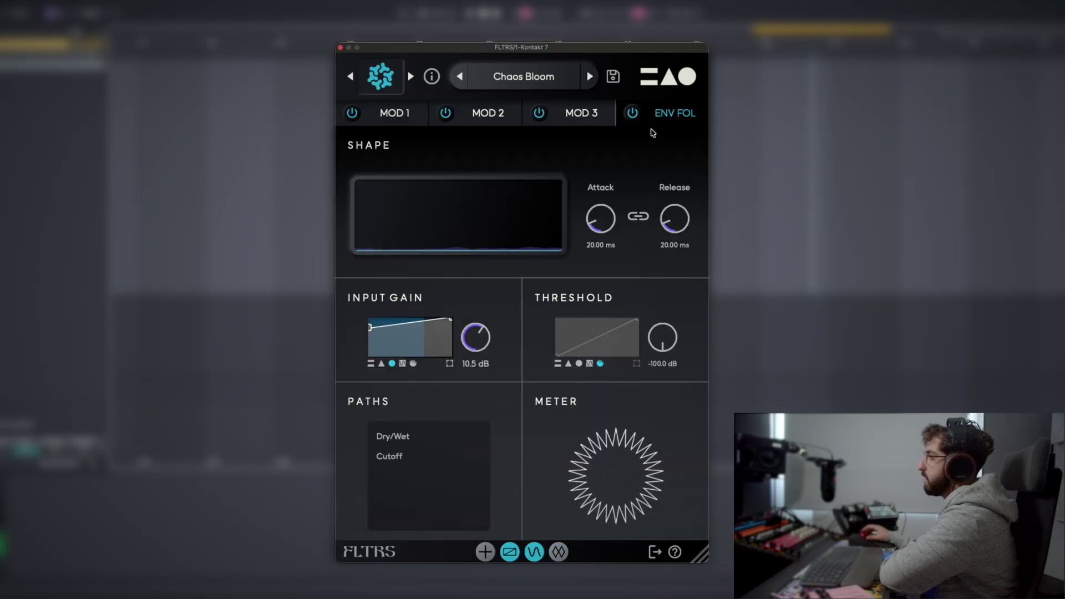
left_click(535, 552)
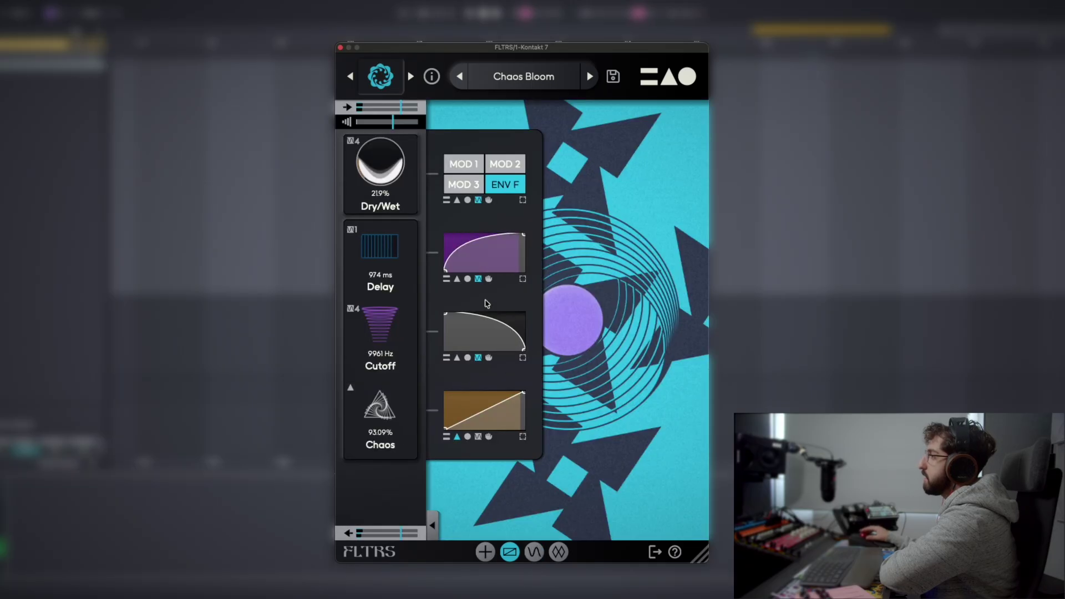
left_click(471, 169)
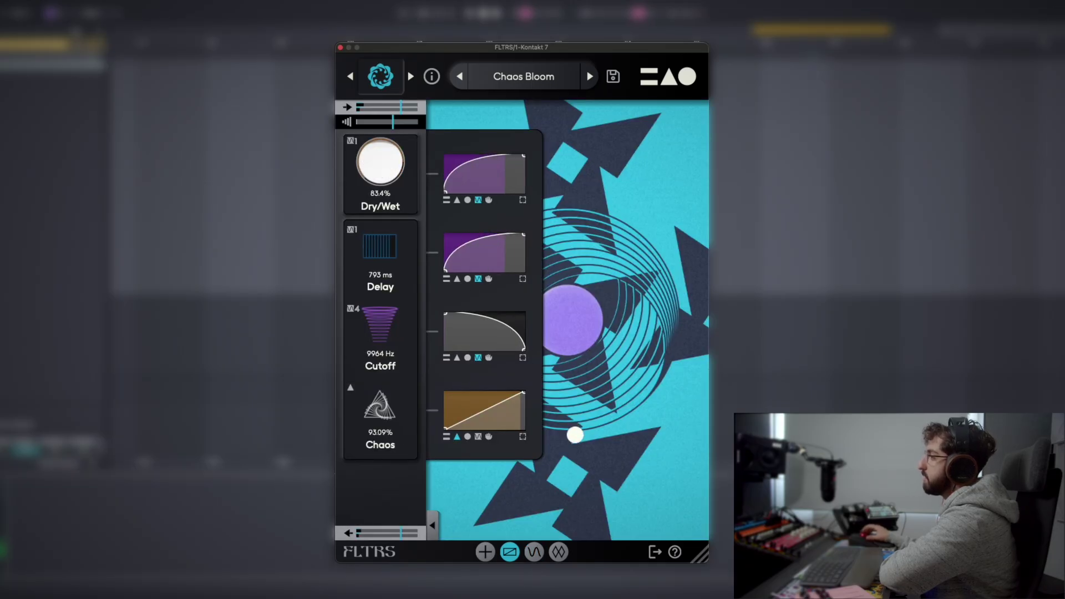
Step: Examine the shape, rate and path settings on the MOD 1 and MOD 2 pages and return to the filter view
left_click(535, 552)
left_click(413, 117)
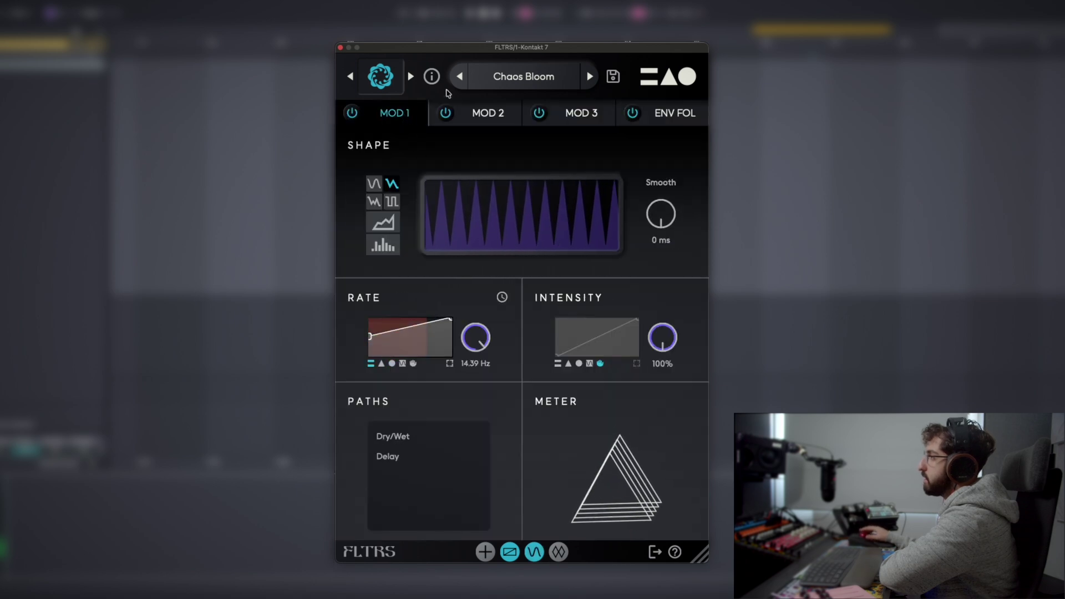
left_click(488, 113)
left_click(510, 552)
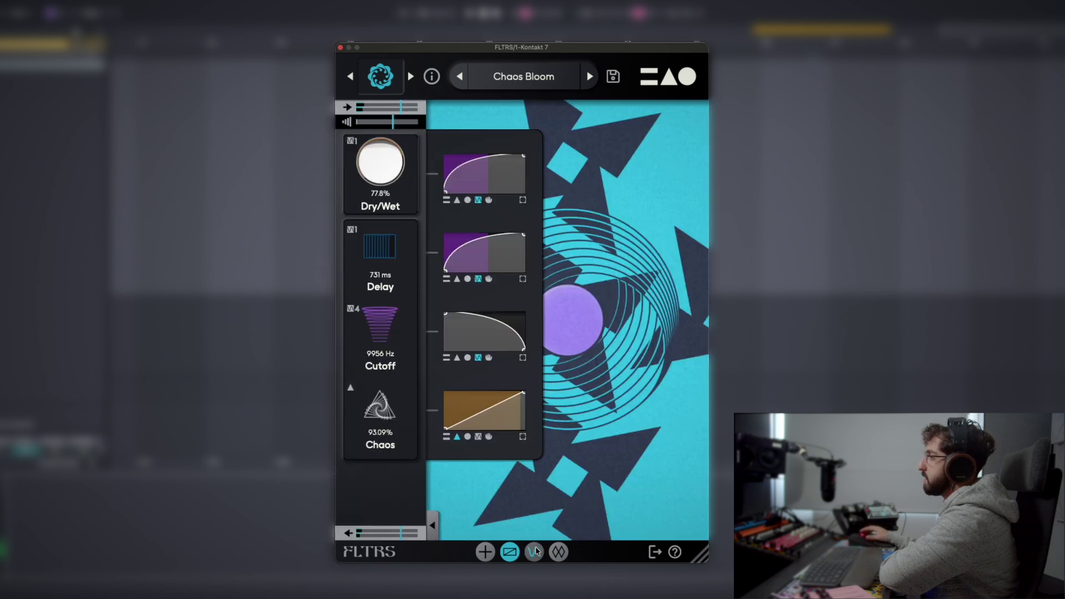
Step: Assign MOD 2 as Dry/Wet's modulation source and MOD 3 as Delay's
left_click(479, 201)
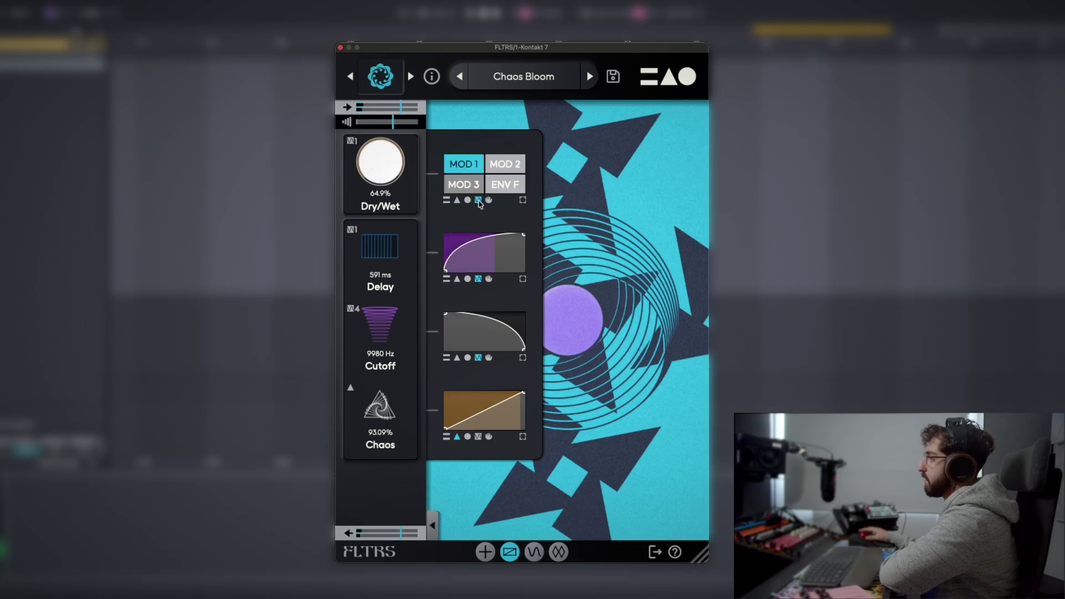
left_click(494, 169)
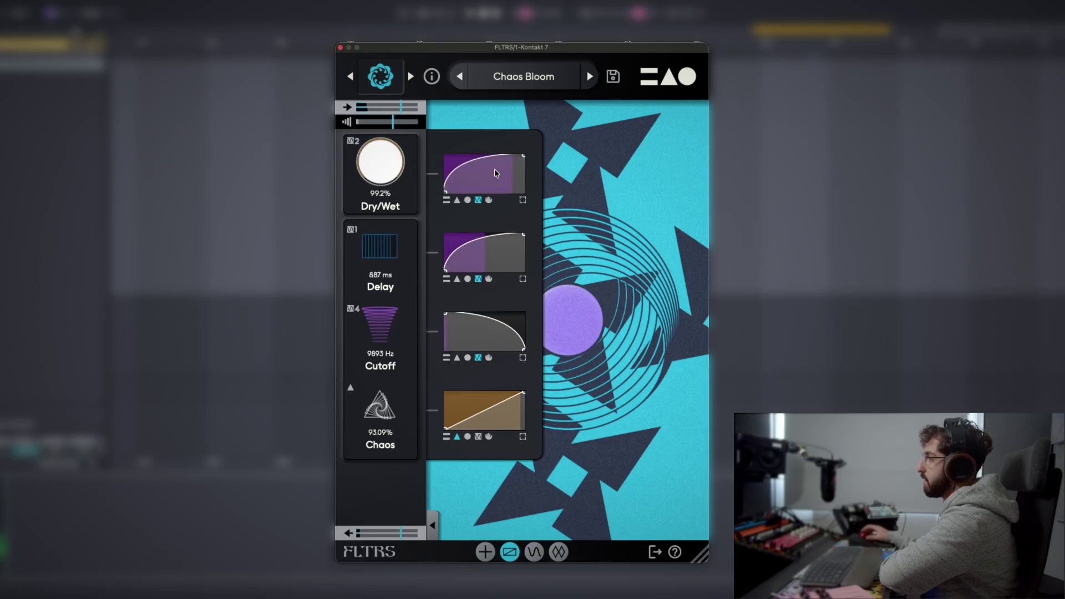
left_click(478, 280)
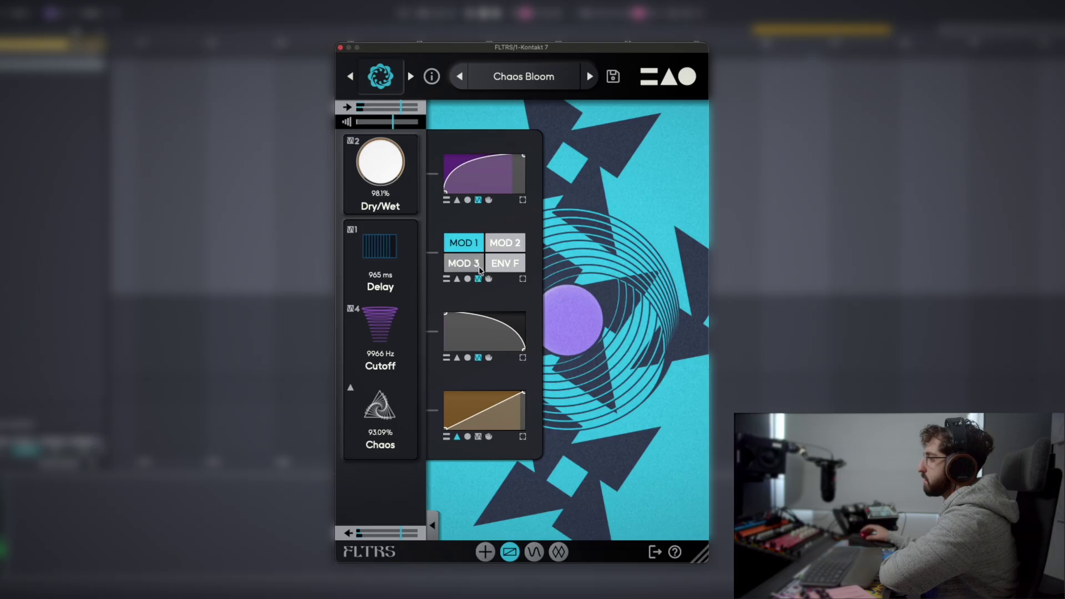
left_click(475, 266)
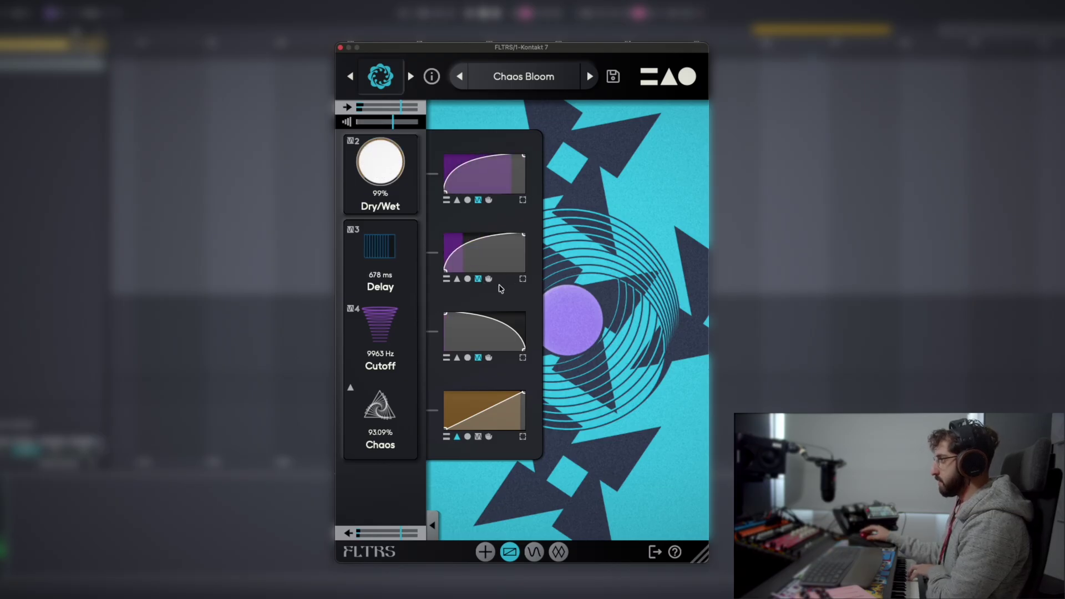
Step: Link Delay to the triangle control and Dry/Wet to the circle control, and check the MOD 2 page
left_click(457, 279)
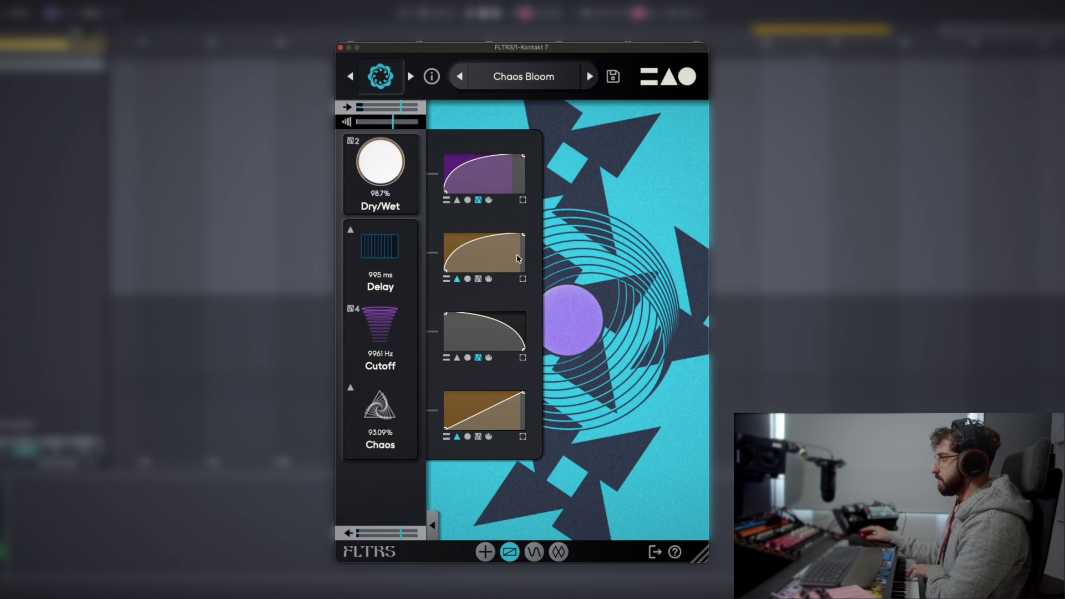
left_click(468, 201)
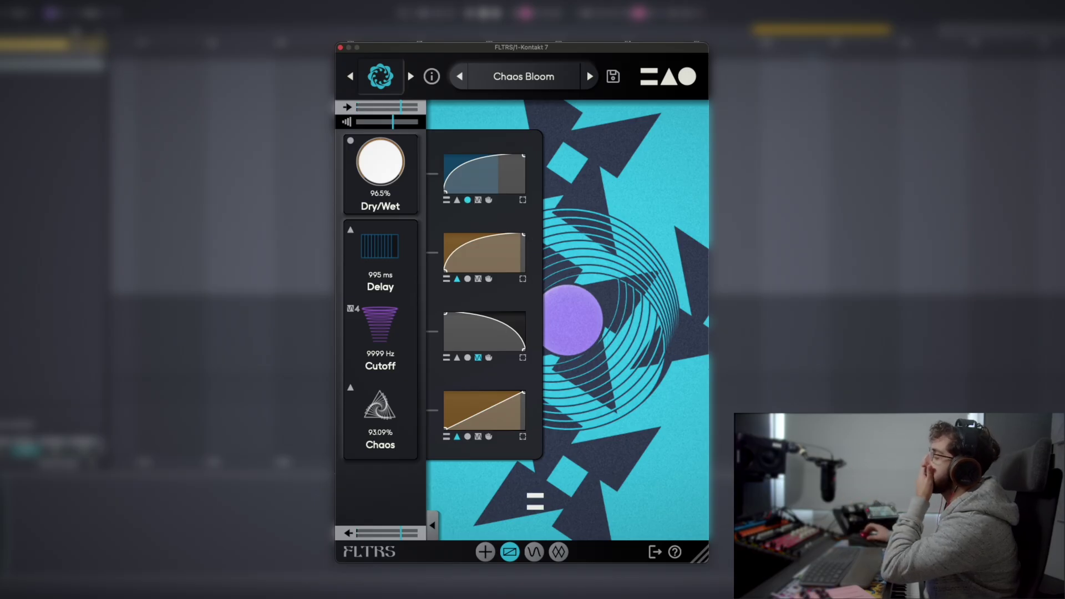
left_click(534, 555)
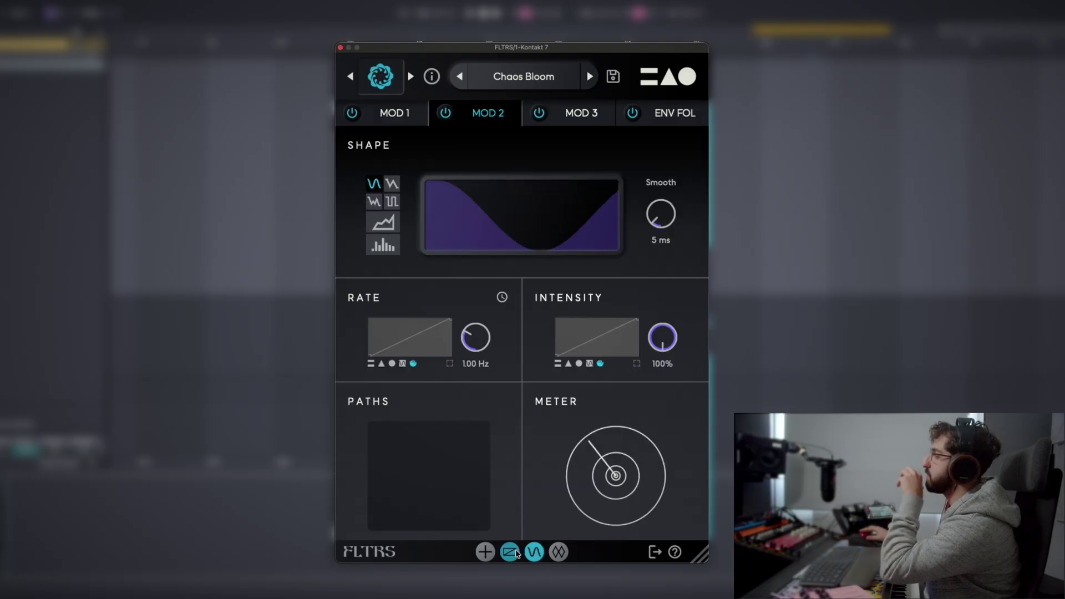
left_click(514, 553)
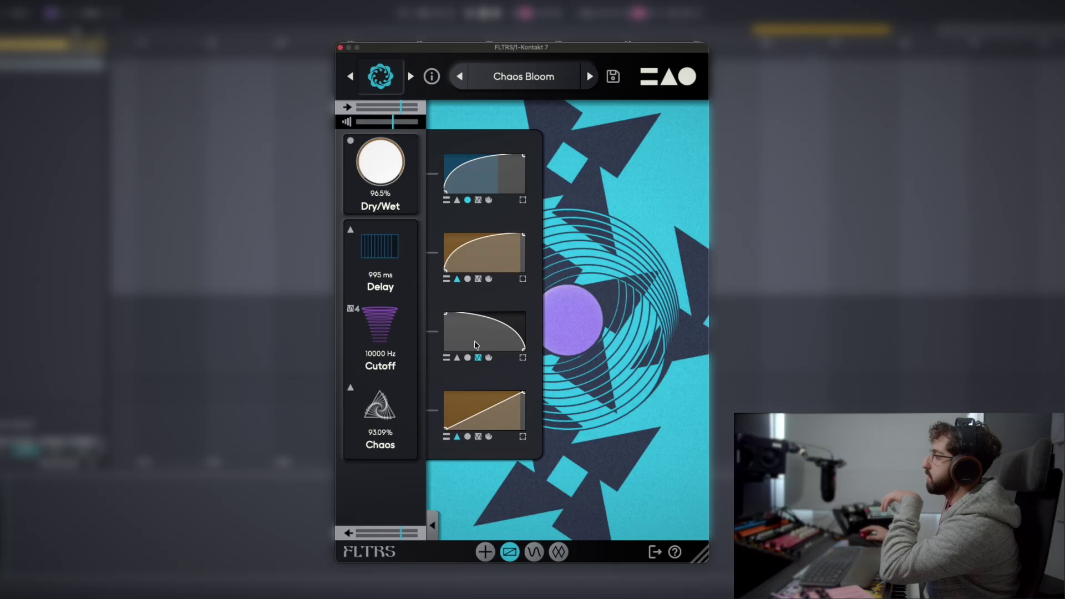
Step: Link Cutoff to the two-bar control and reshape Dry/Wet's link curve so it stays low and rises steeply near the end
left_click(447, 358)
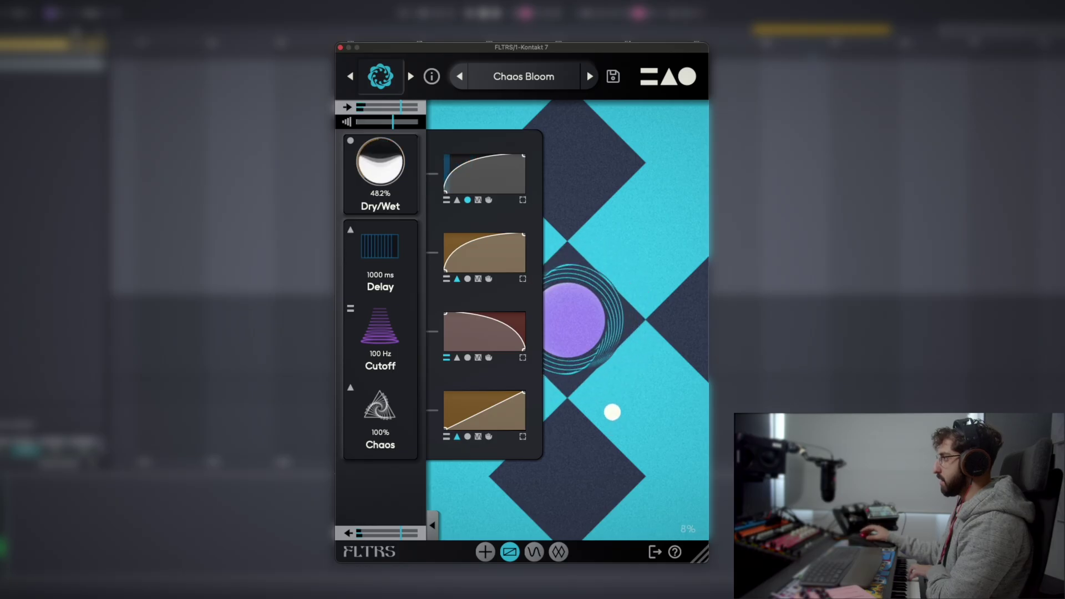
left_click_drag(449, 164, 504, 180)
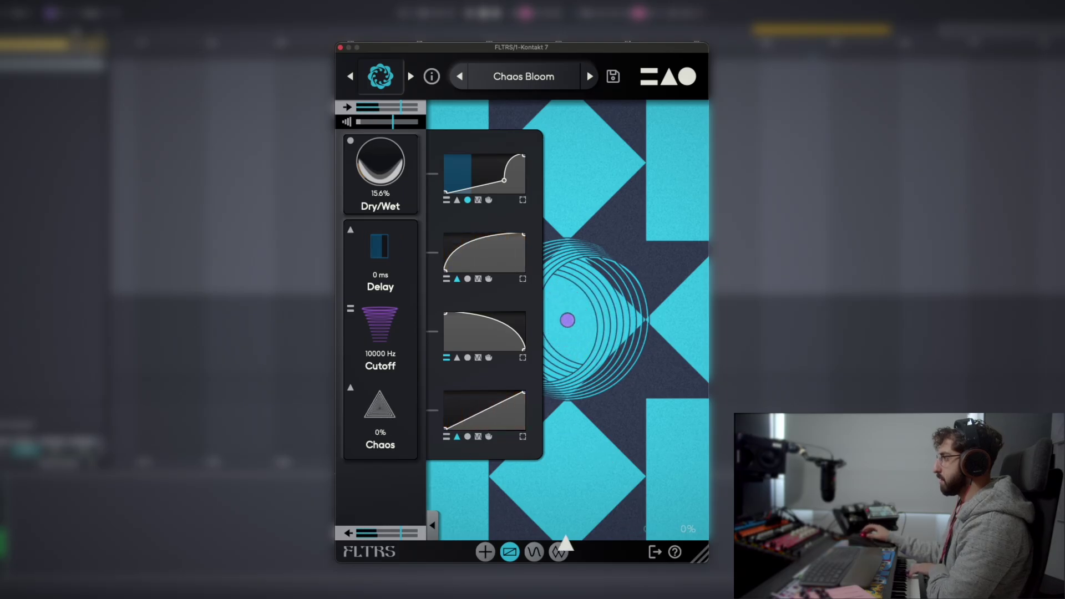
Step: Load the Chaos Engine preset and set its Dry/Wet to 100%
left_click(590, 76)
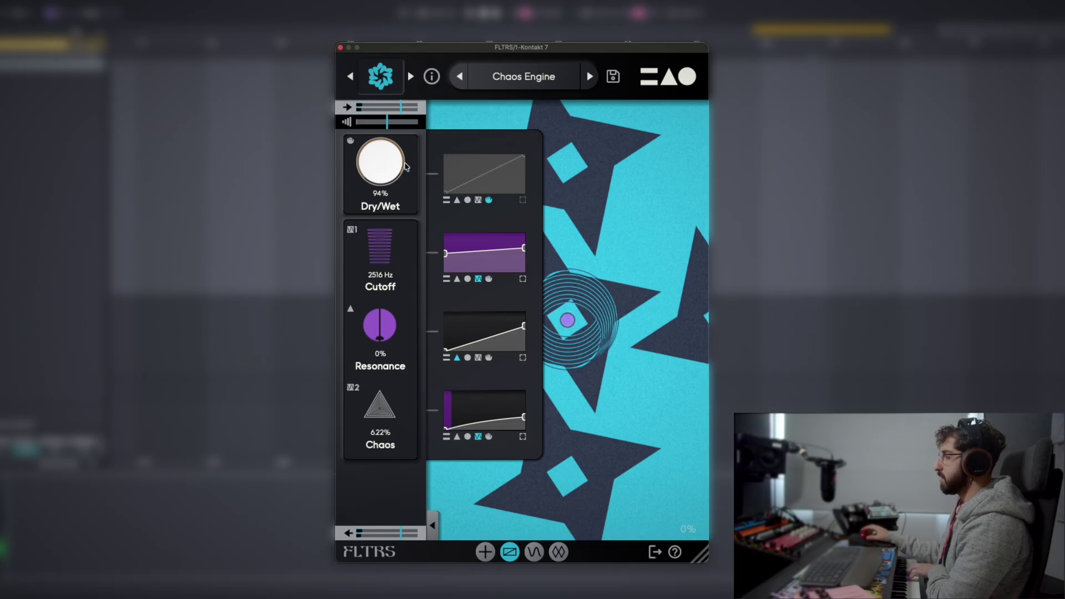
scroll(381, 151, "down", 3)
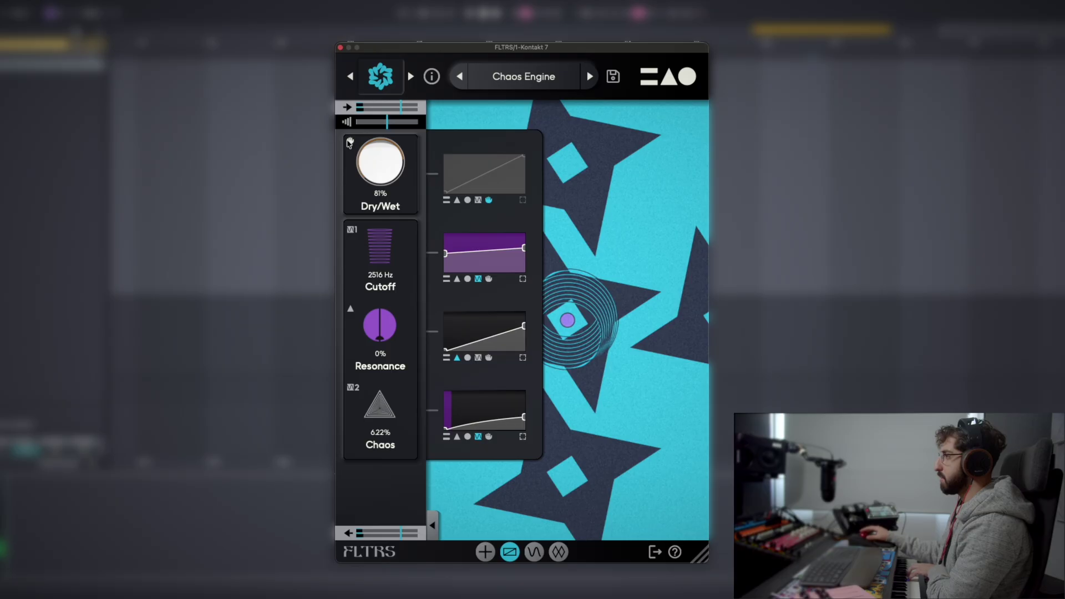
left_click_drag(380, 168, 355, 6)
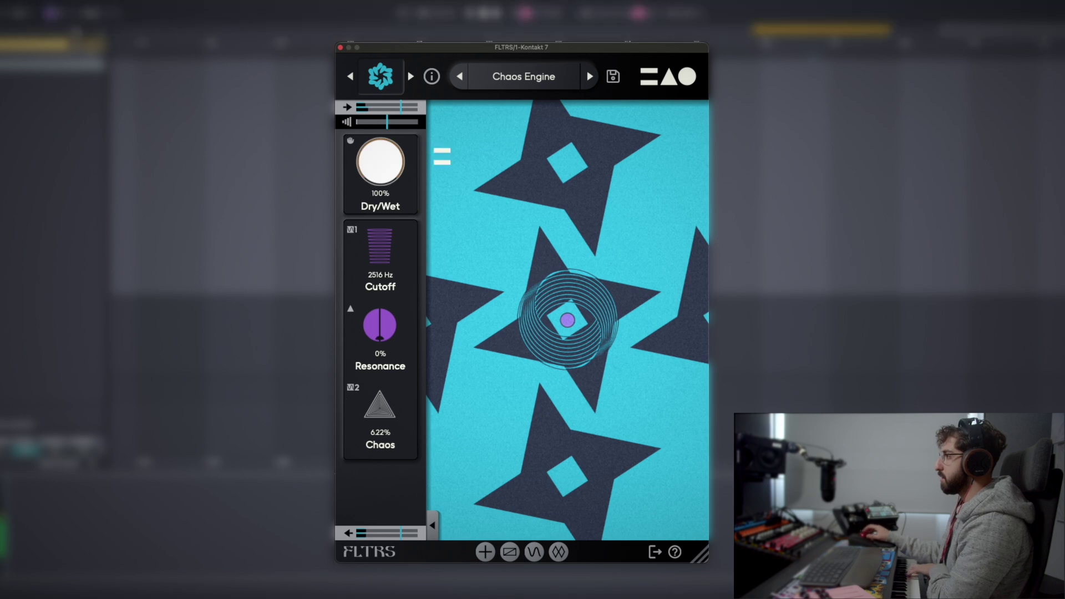
Step: Switch the filter type to QUASAR-106 and audition the preceding types one by one, past EUROPA-6, West Coast Dual Vactrol LPG and Acid Ladder Filter
left_click(383, 81)
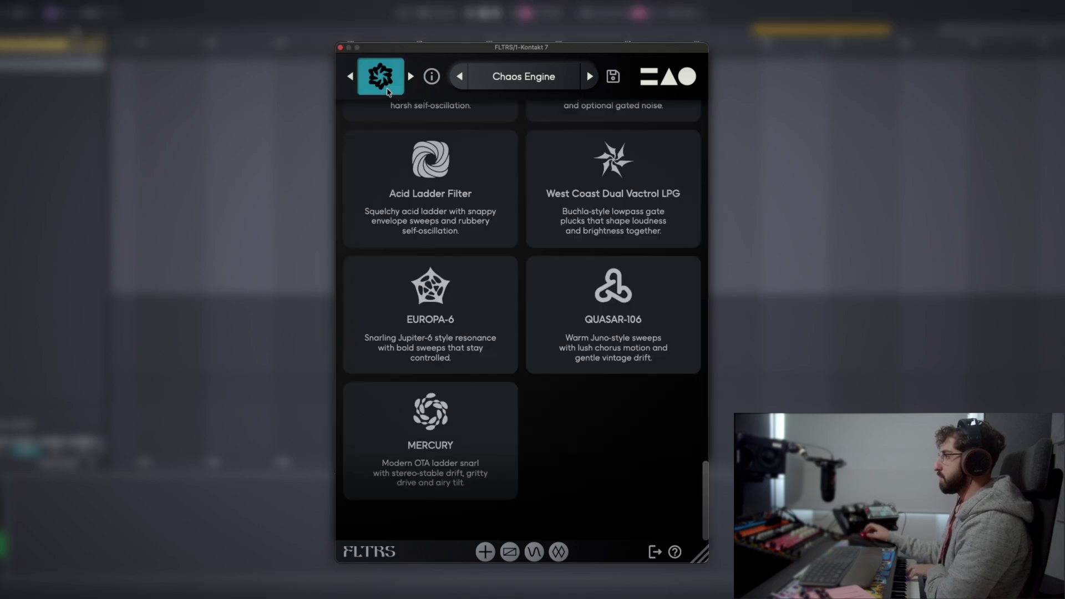
left_click(645, 345)
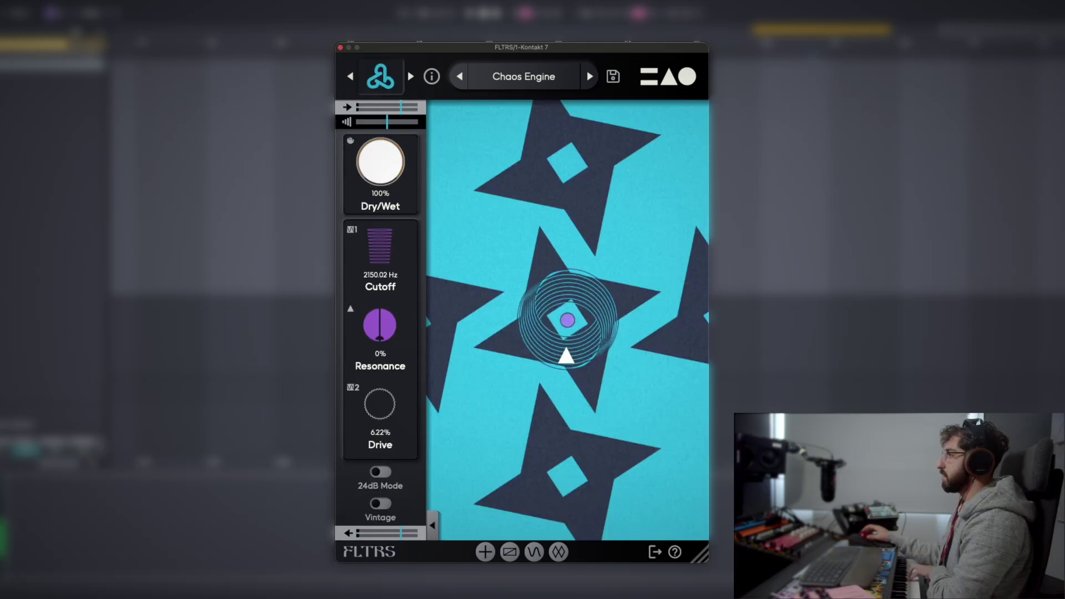
left_click(352, 77)
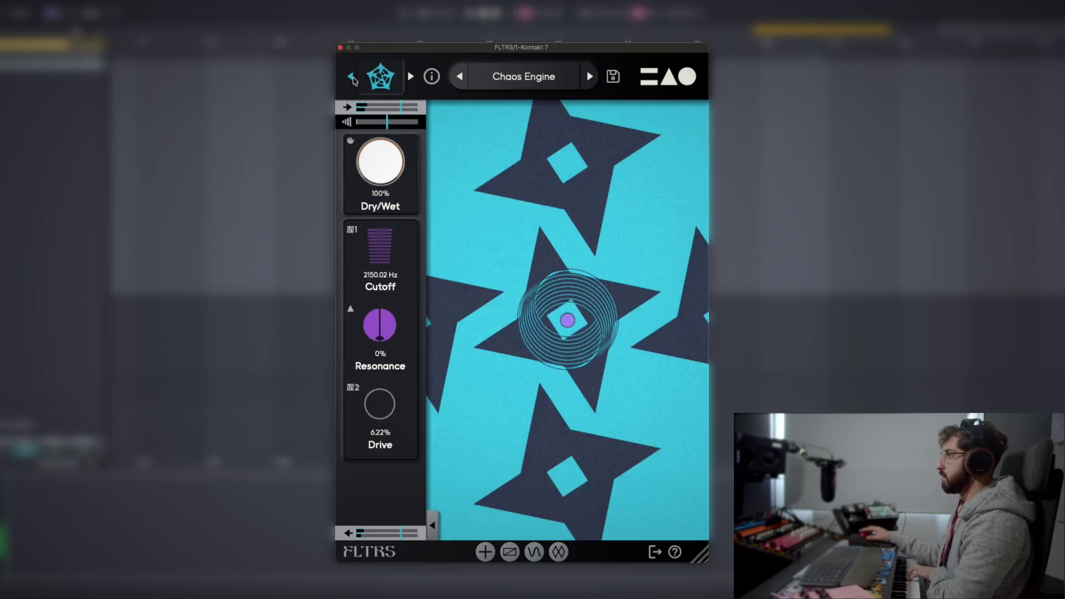
left_click(351, 78)
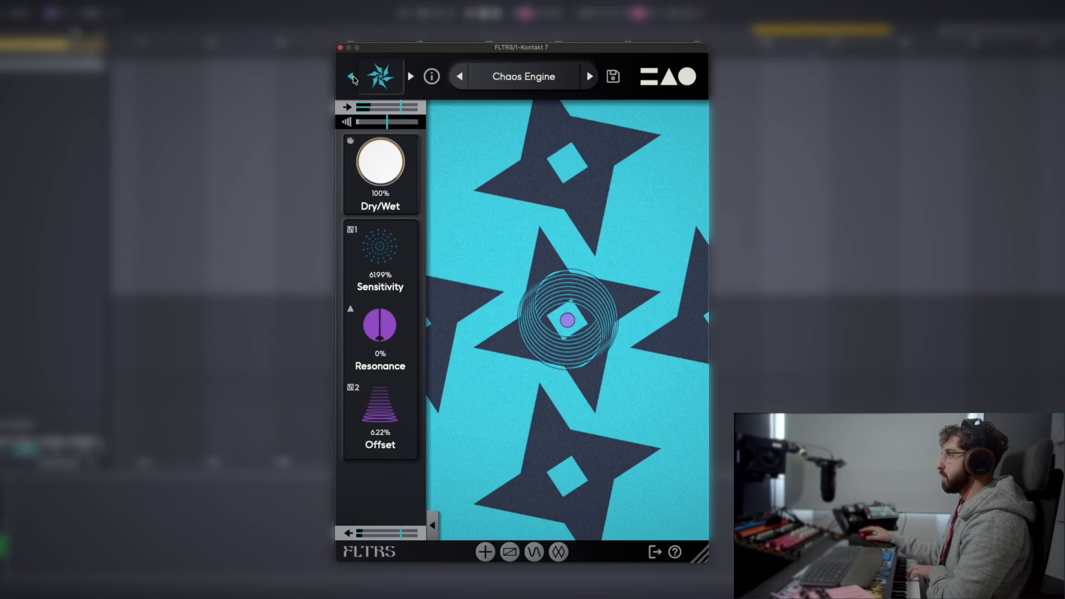
left_click(352, 77)
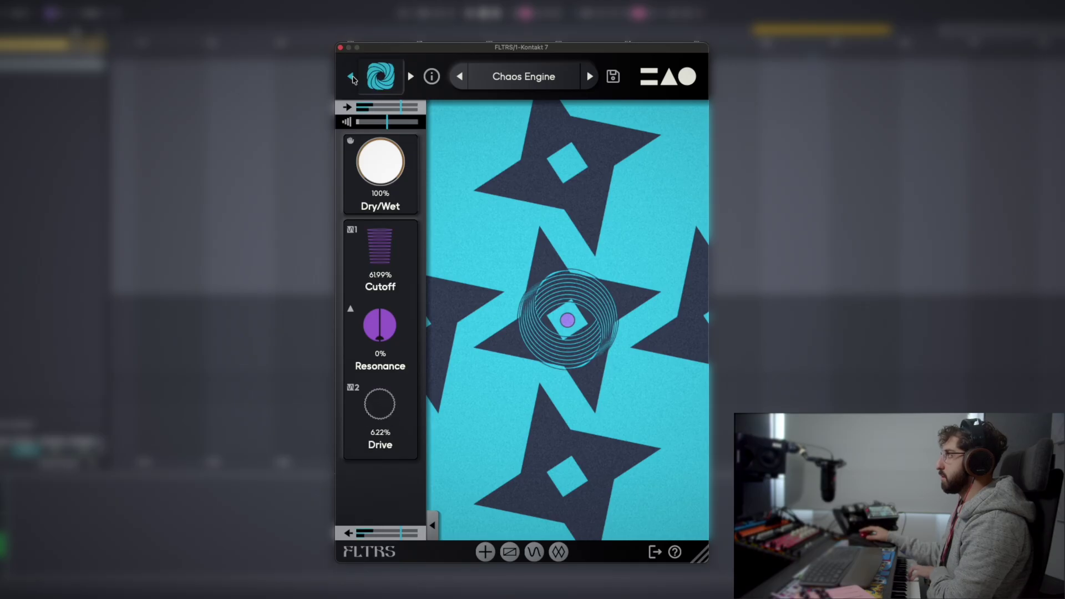
left_click(352, 78)
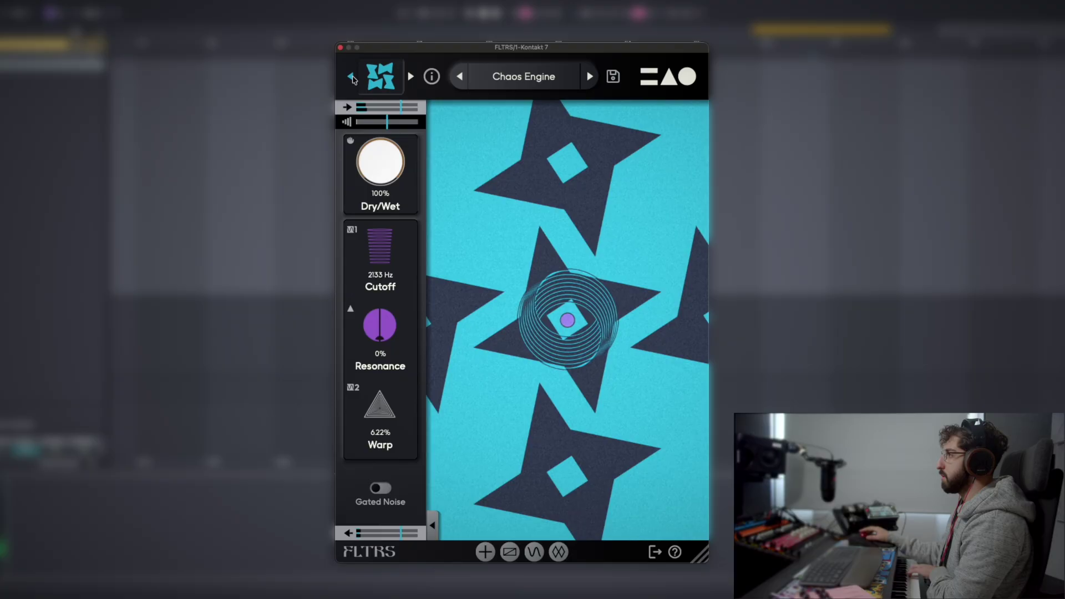
left_click(352, 77)
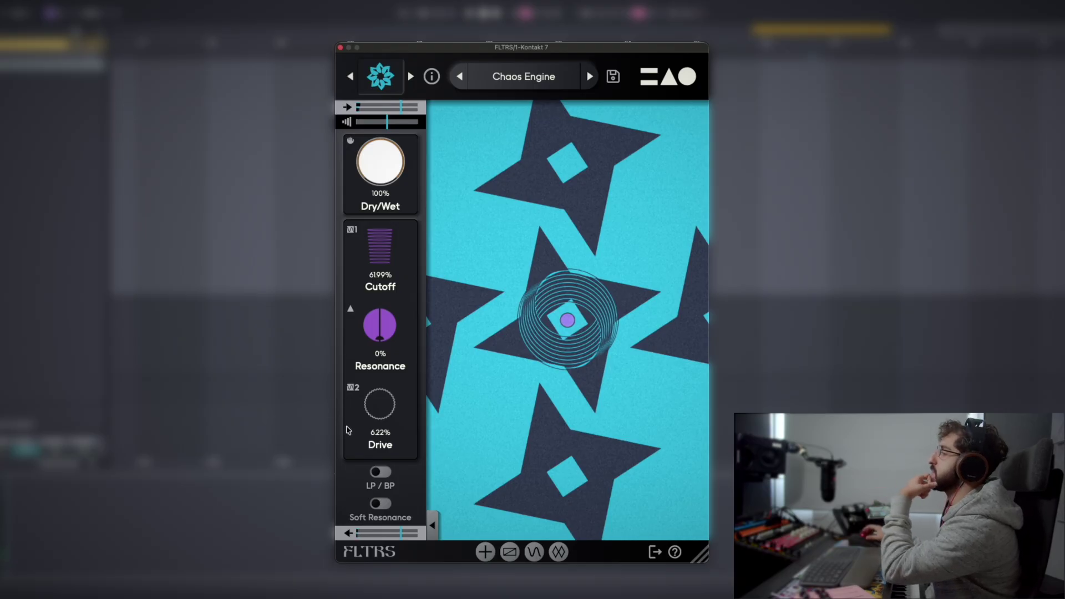
Step: Continue stepping backward through the filter types until Cry Wolf is loaded
left_click(351, 77)
left_click(352, 77)
left_click(352, 77)
left_click(351, 78)
left_click(352, 78)
left_click(351, 78)
left_click(351, 78)
left_click(351, 78)
left_click(351, 78)
left_click(351, 78)
left_click(351, 77)
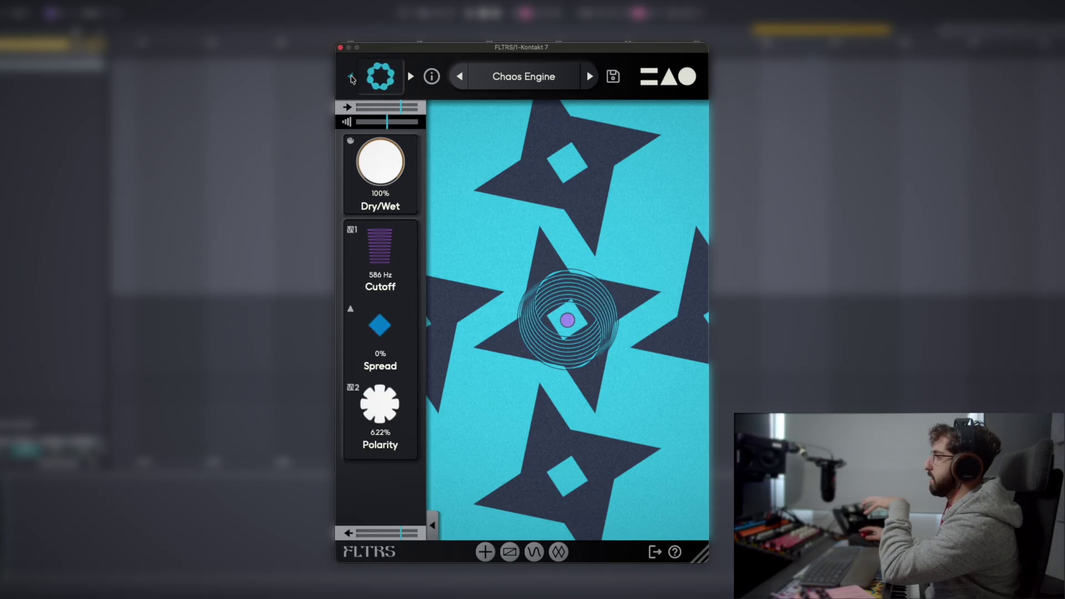
left_click(351, 78)
left_click(351, 77)
left_click(351, 78)
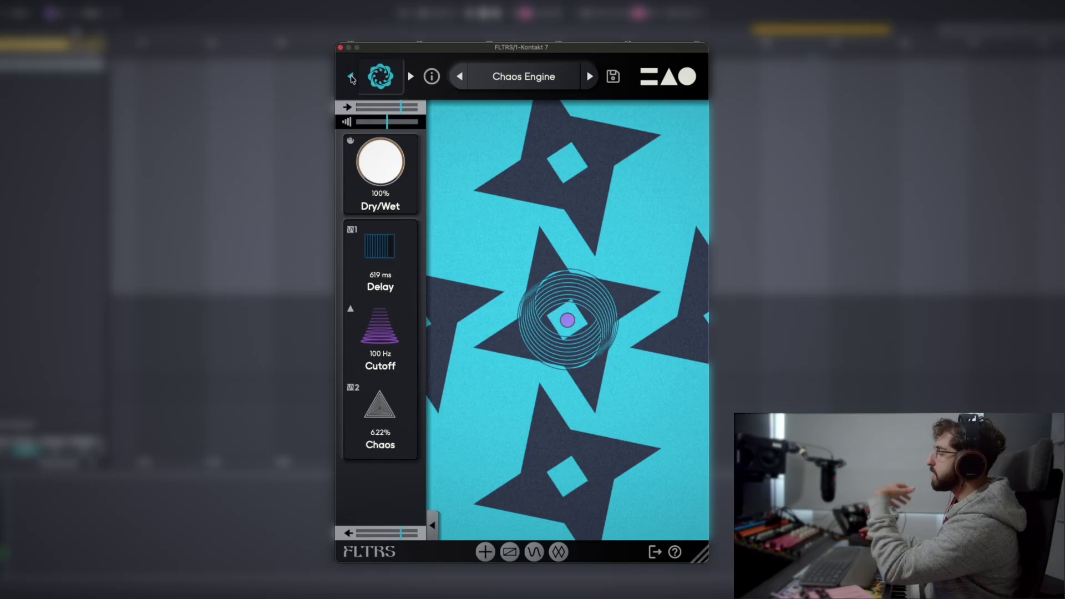
left_click(351, 77)
left_click(351, 78)
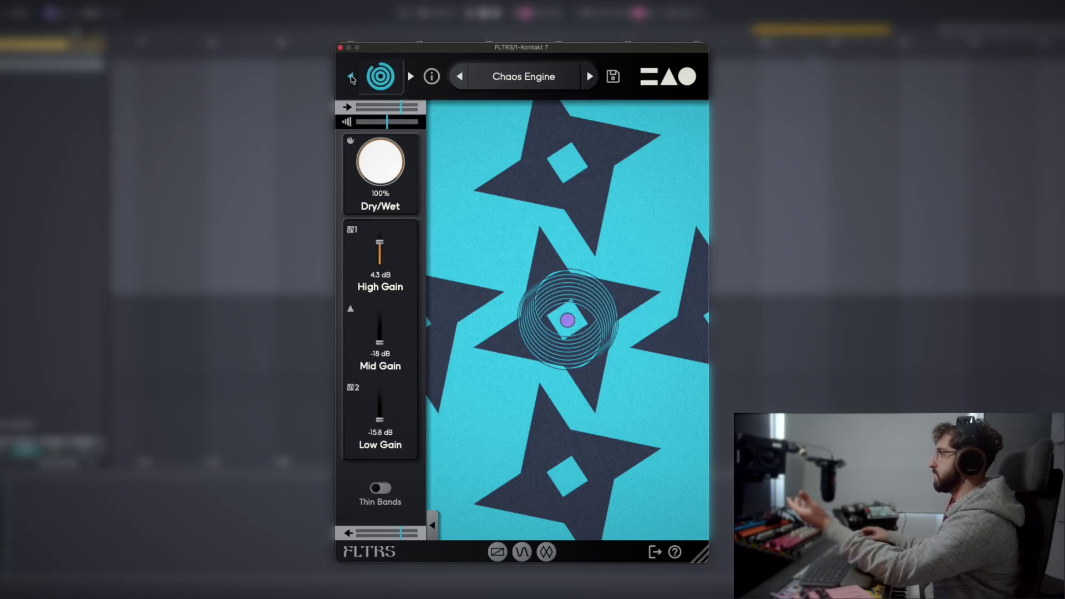
left_click(351, 78)
left_click(351, 78)
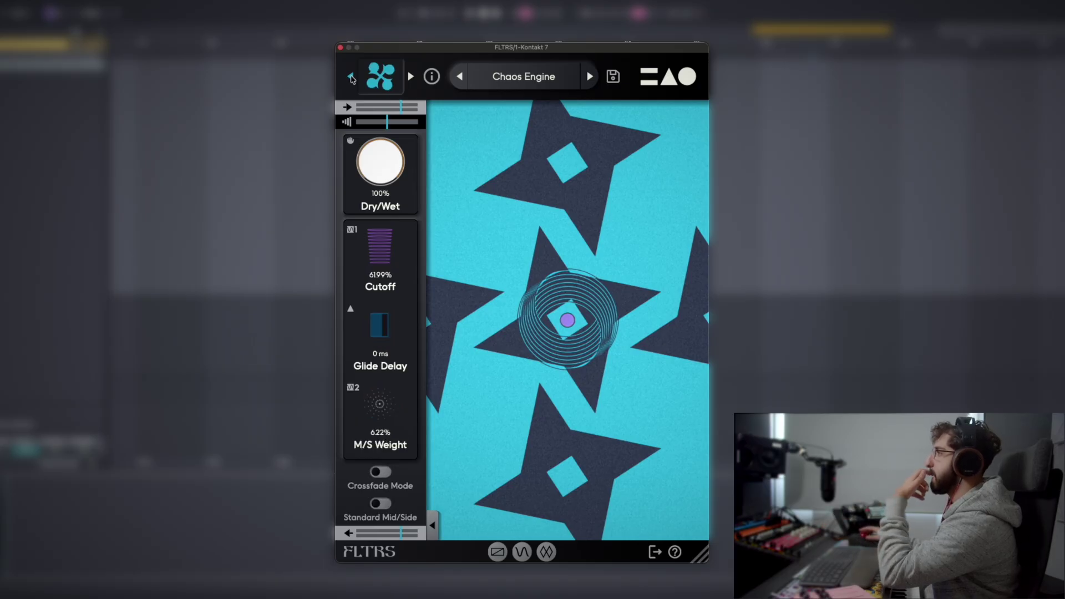
Step: Browse the full filter list and its descriptions, from the M/S filters down to MERCURY and back up to the spectral filters
left_click(380, 76)
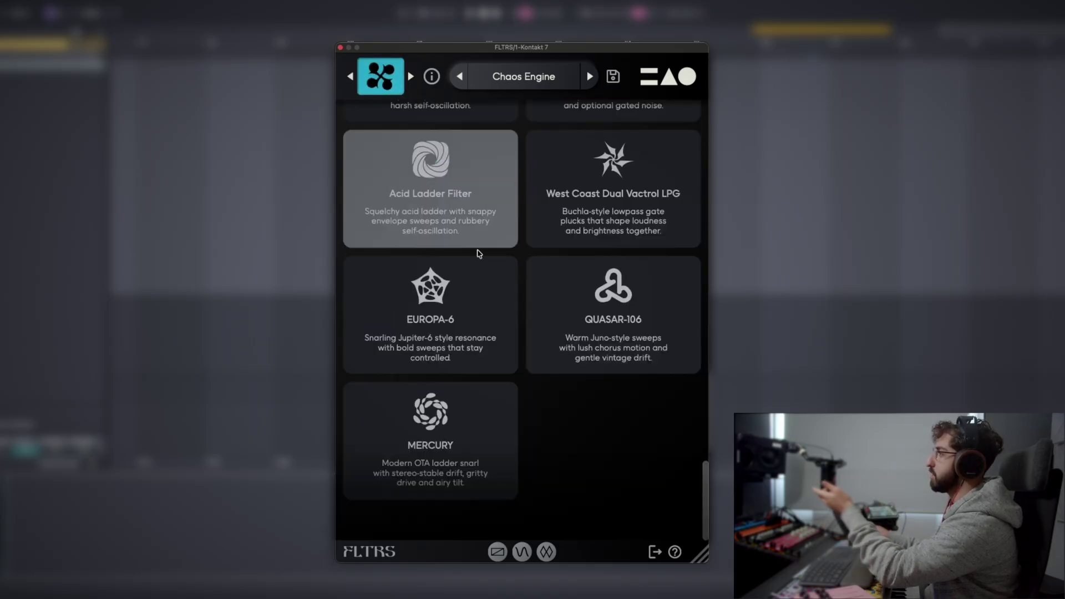
scroll(477, 249, "down", 10)
scroll(477, 248, "up", 12)
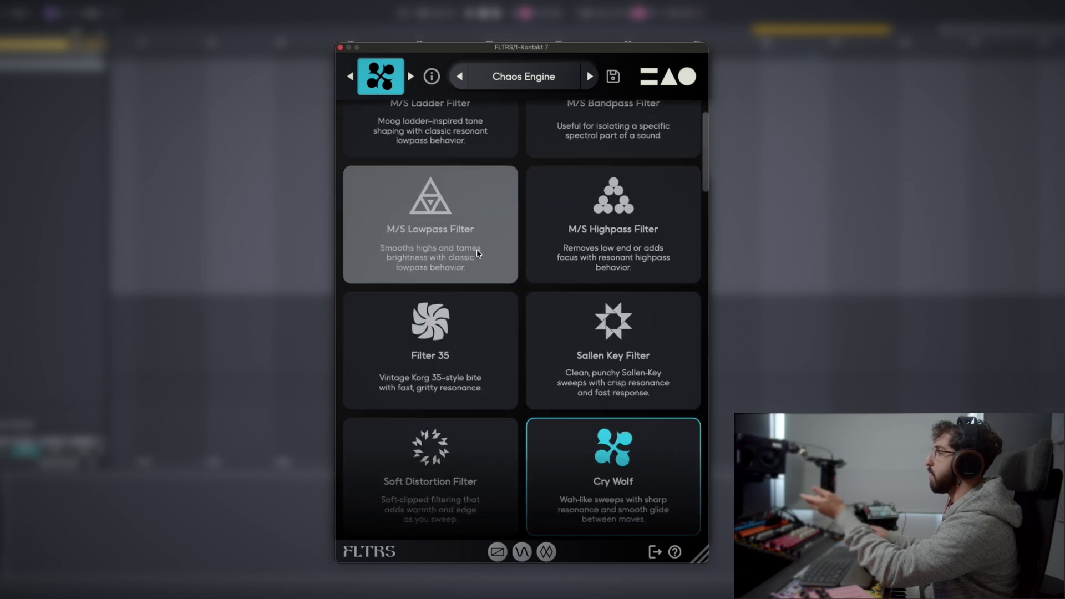
scroll(648, 296, "down", 15)
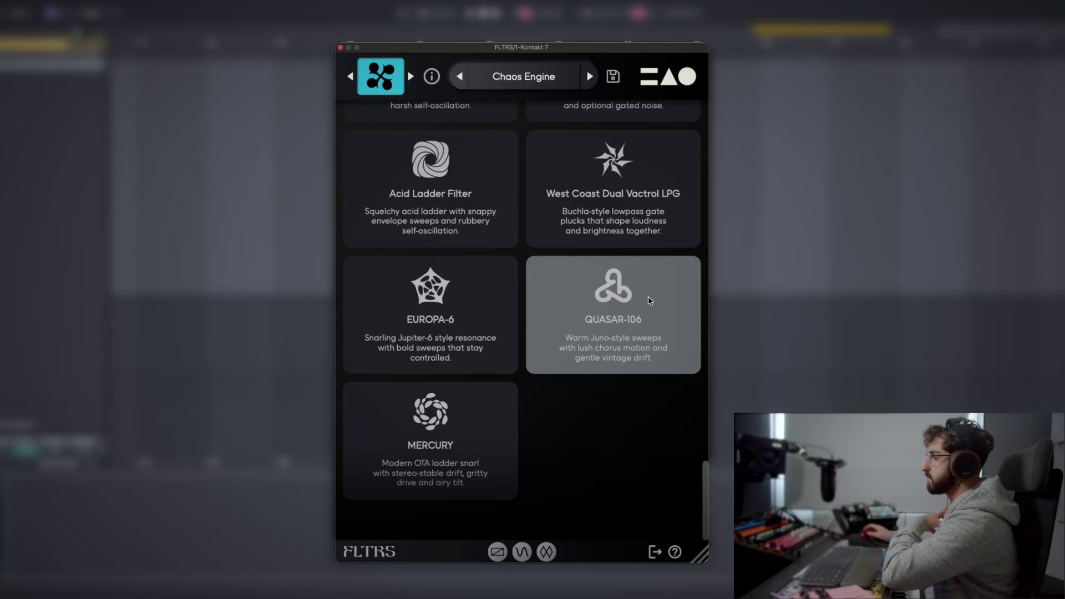
scroll(660, 269, "up", 5)
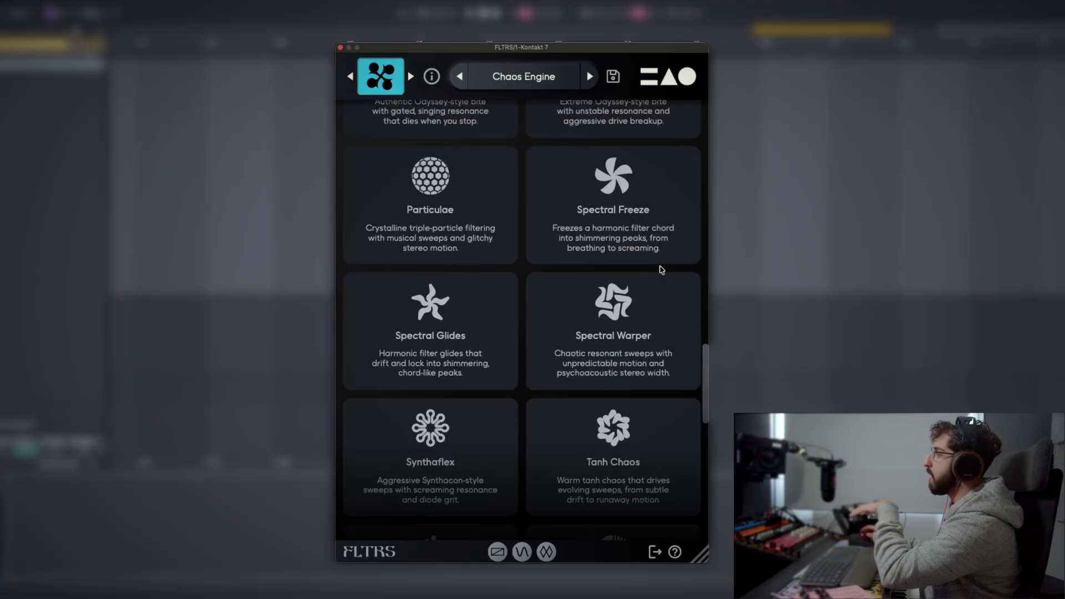
Step: Browse the filter list and its descriptions again, between the M/S Ladder Filter entry and the MERCURY entry
scroll(662, 269, "down", 5)
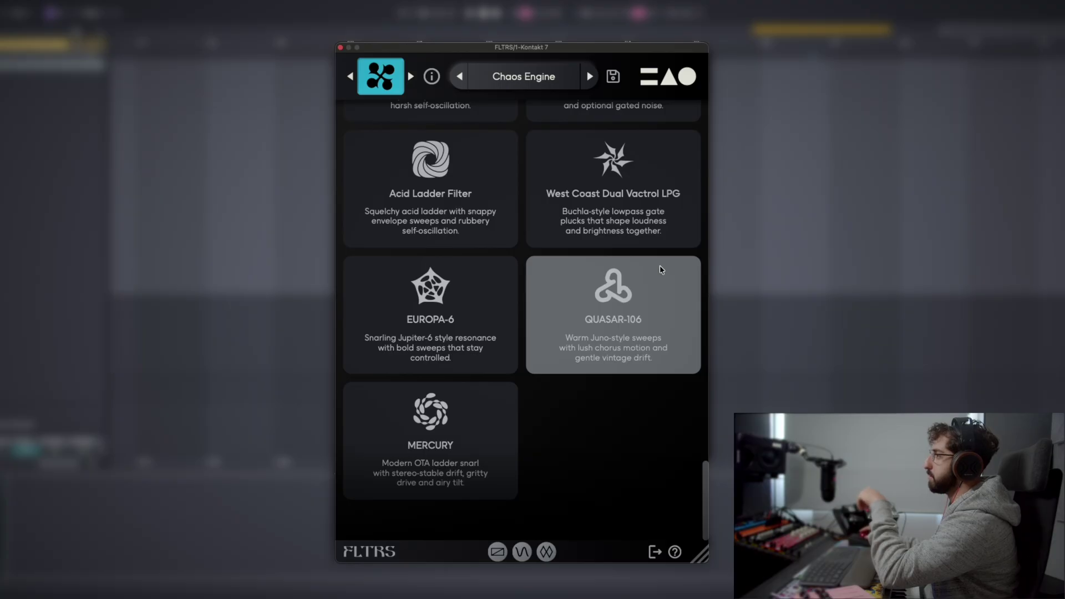
scroll(622, 344, "up", 15)
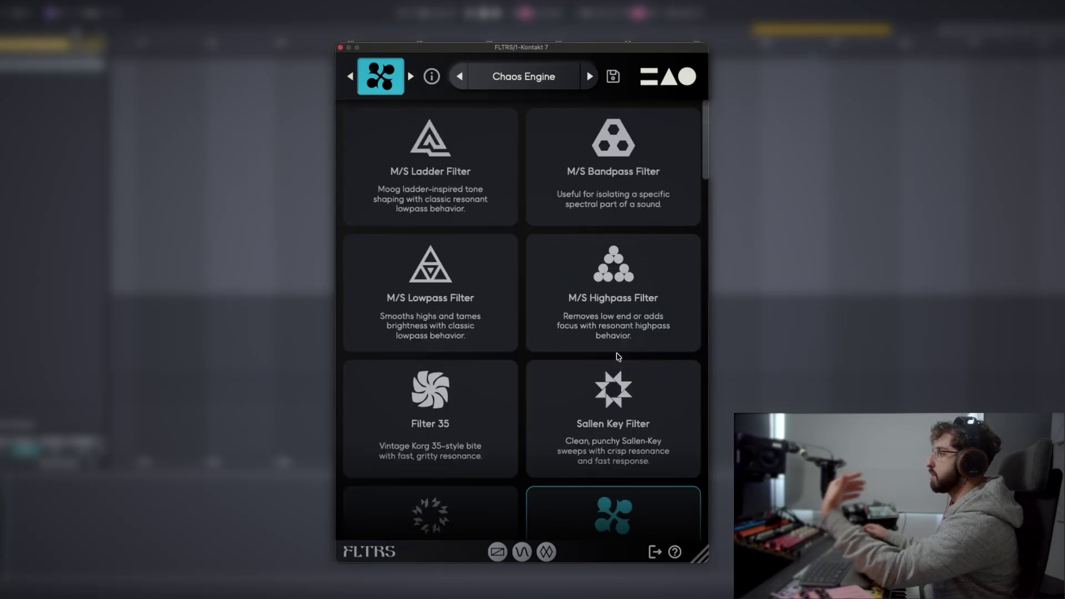
scroll(617, 356, "down", 15)
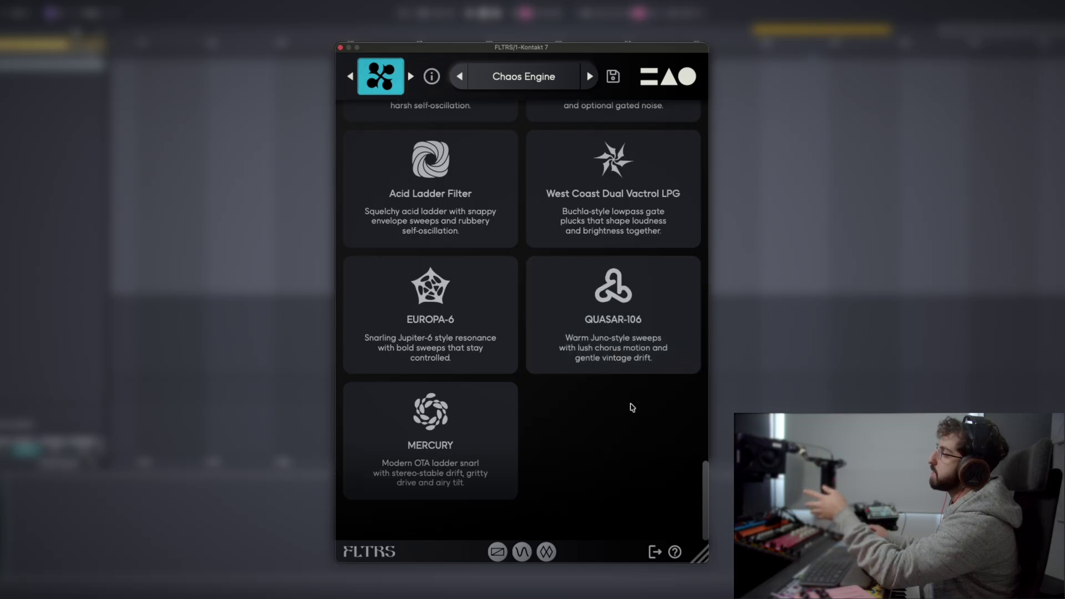
scroll(663, 403, "up", 4)
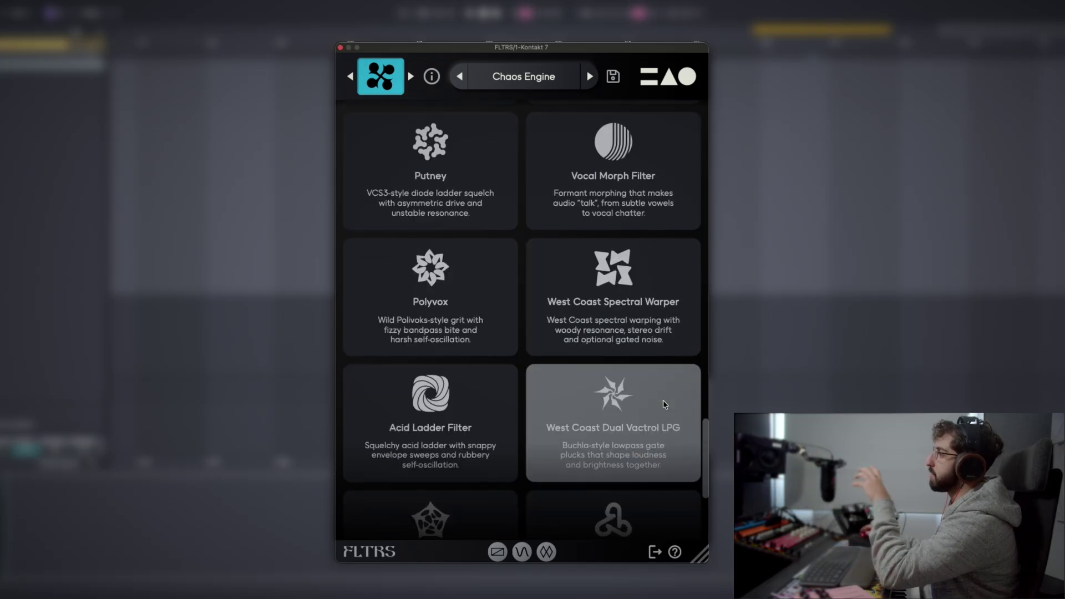
scroll(663, 403, "up", 4)
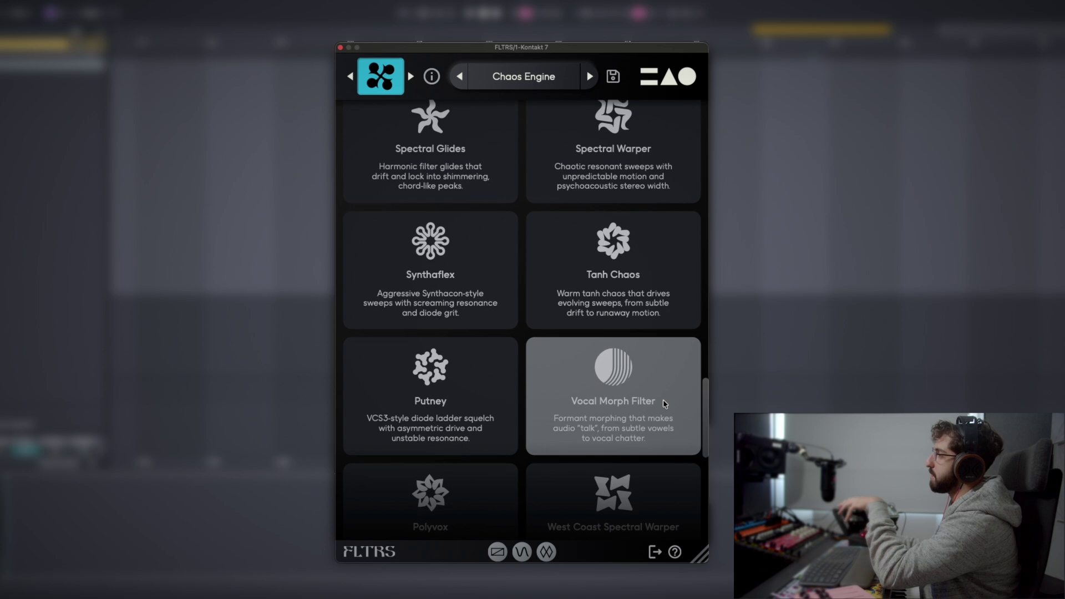
scroll(665, 403, "down", 5)
scroll(664, 417, "down", 4)
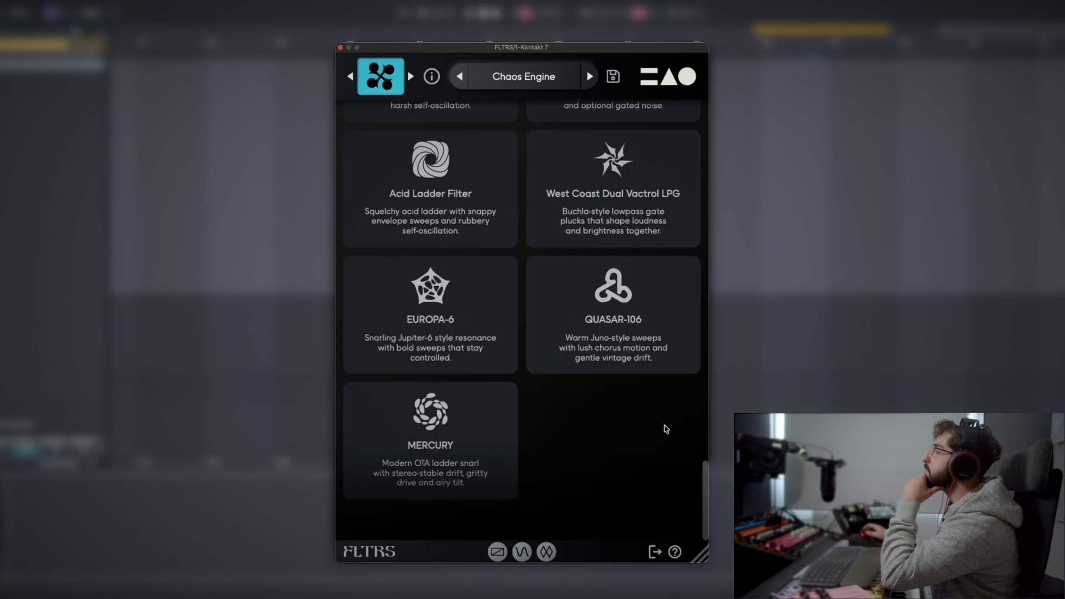
scroll(560, 358, "up", 1)
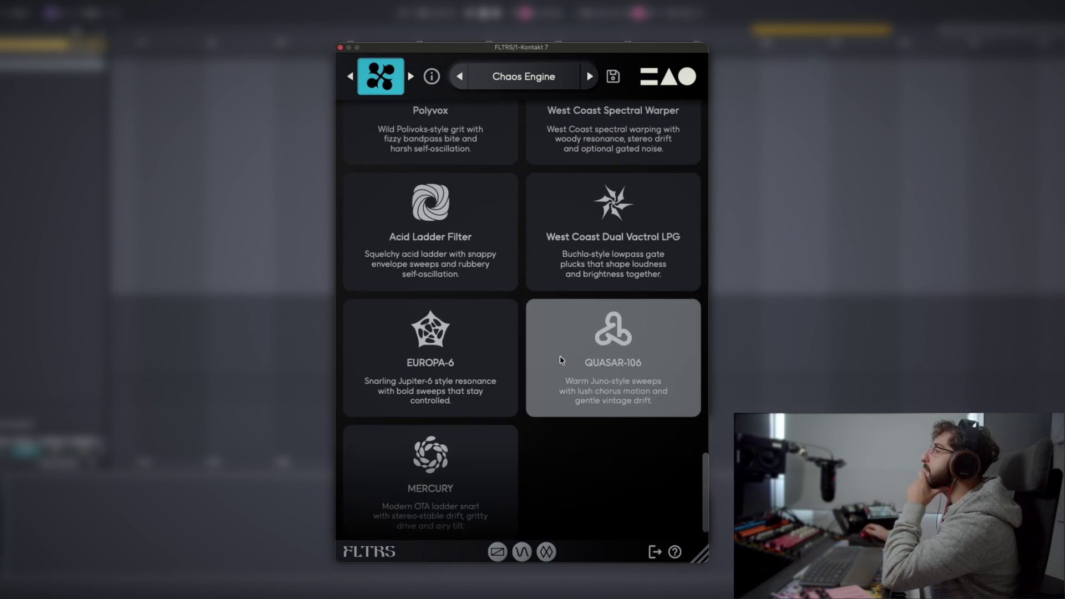
scroll(561, 355, "up", 12)
scroll(560, 359, "up", 3)
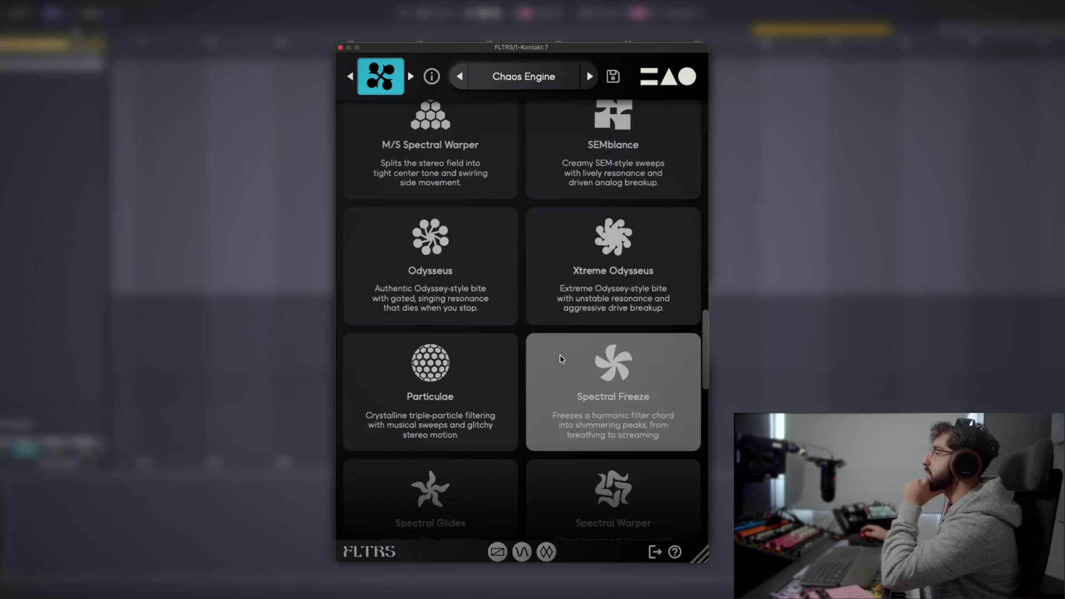
scroll(560, 359, "up", 4)
scroll(477, 280, "up", 2)
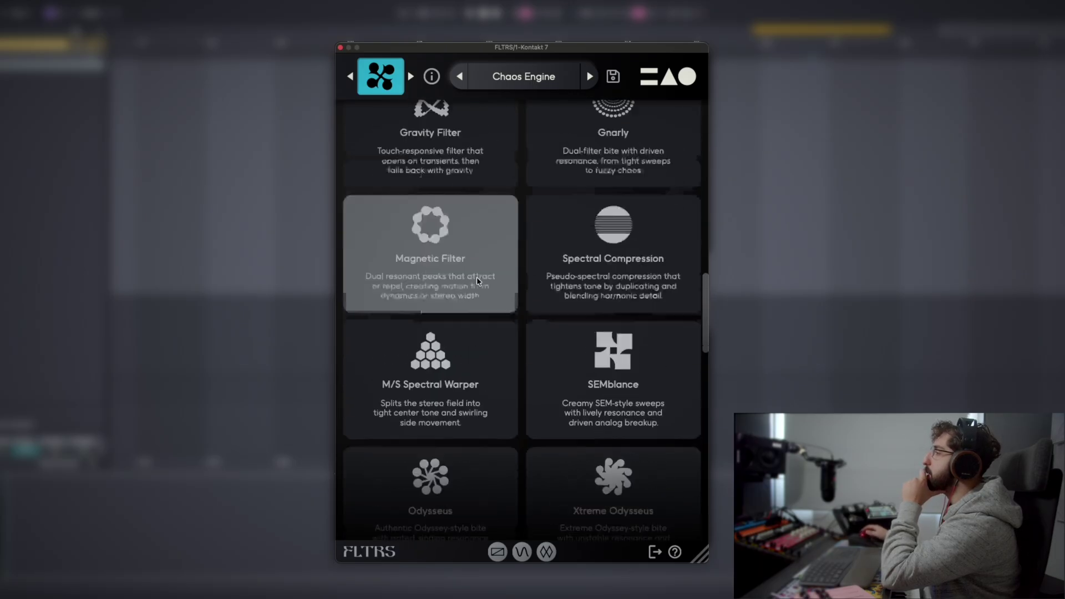
scroll(477, 280, "up", 15)
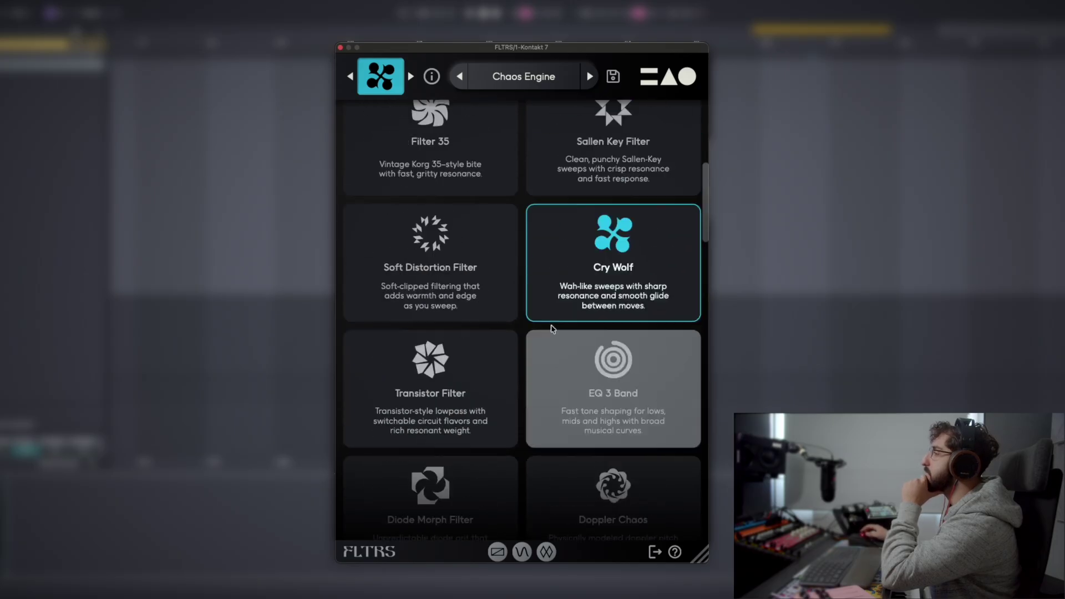
scroll(551, 330, "up", 1)
scroll(561, 416, "up", 1)
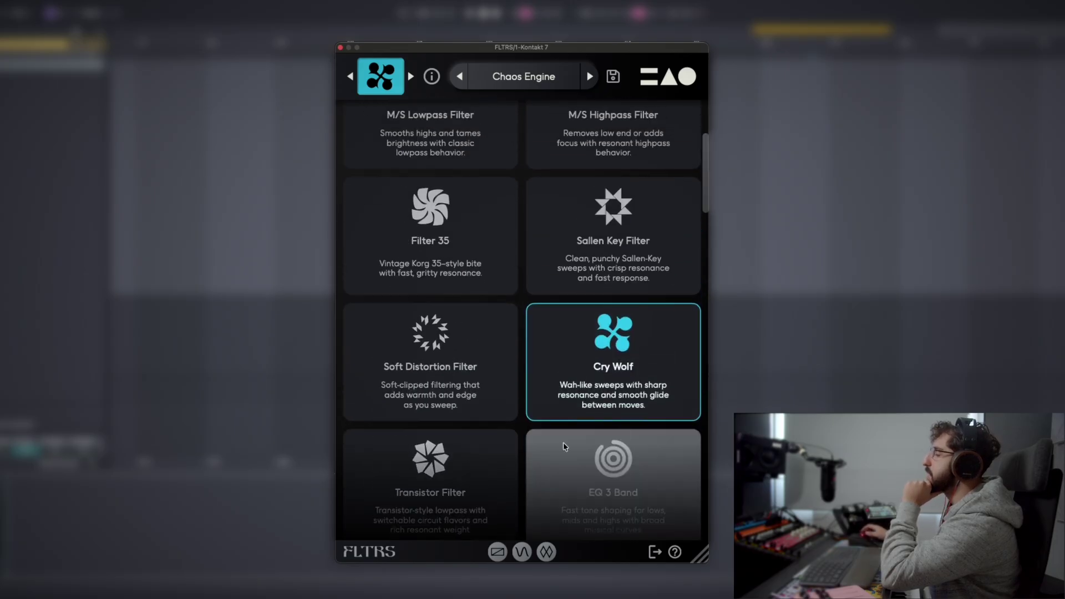
scroll(671, 453, "up", 3)
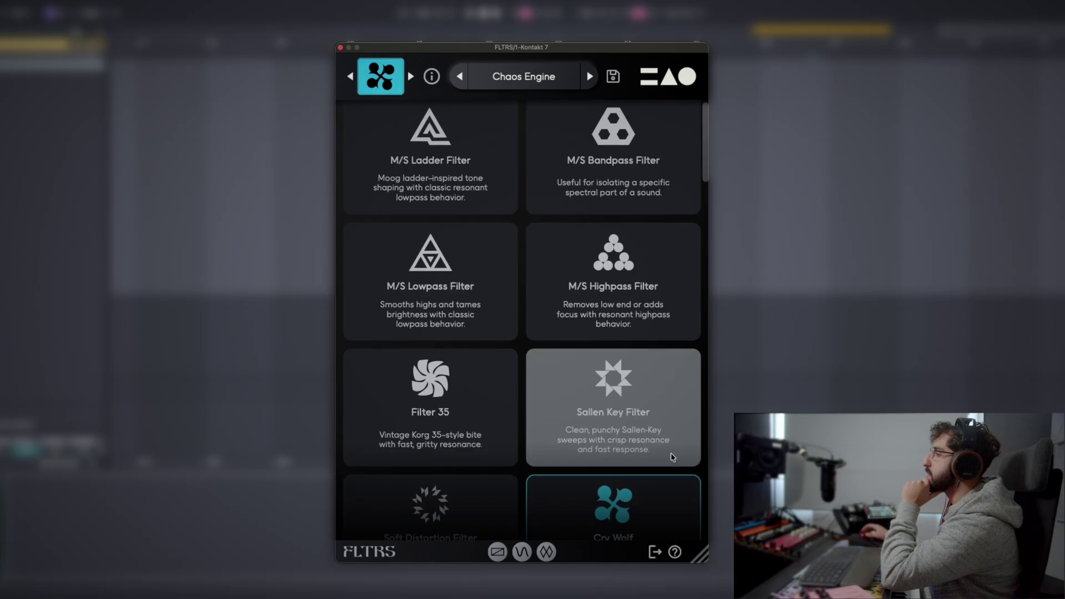
scroll(671, 453, "up", 1)
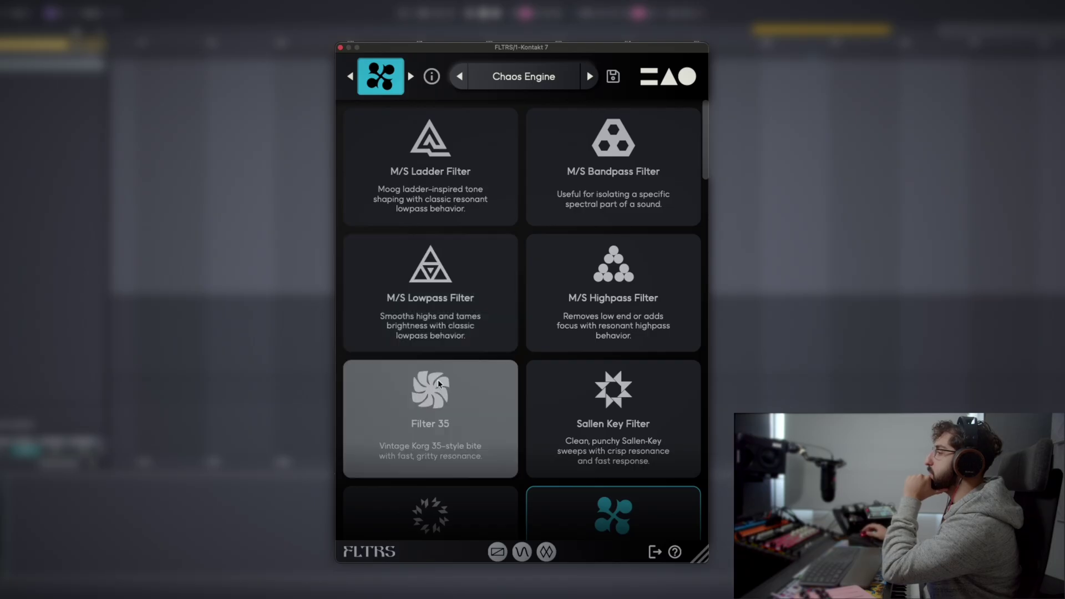
Step: Load the QUASAR-106 filter, step backward to Acid Ladder Filter, and check its description in the filter list
scroll(474, 361, "down", 10)
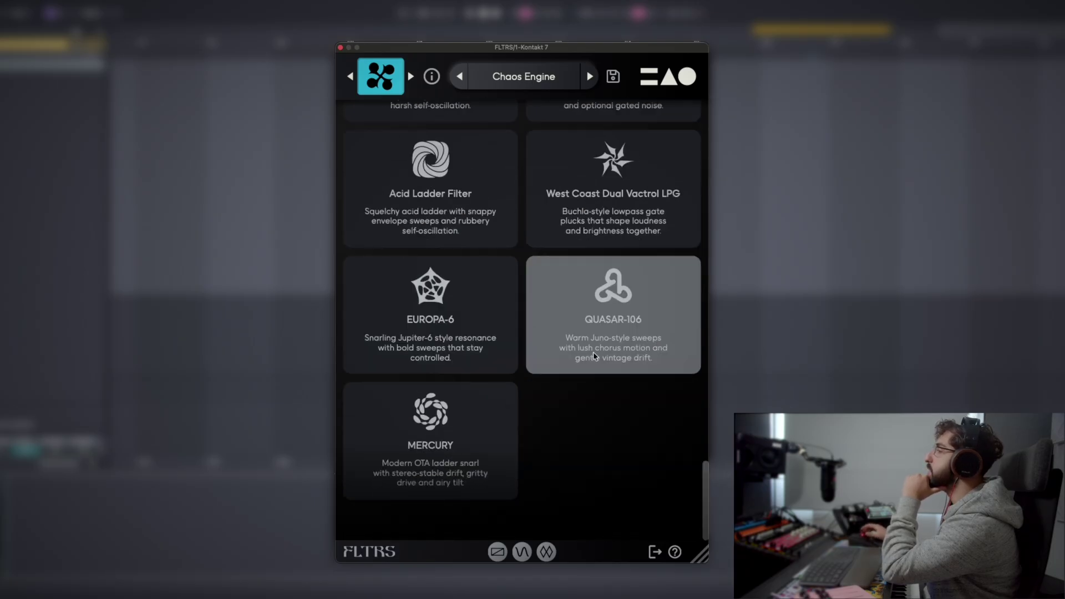
left_click(656, 342)
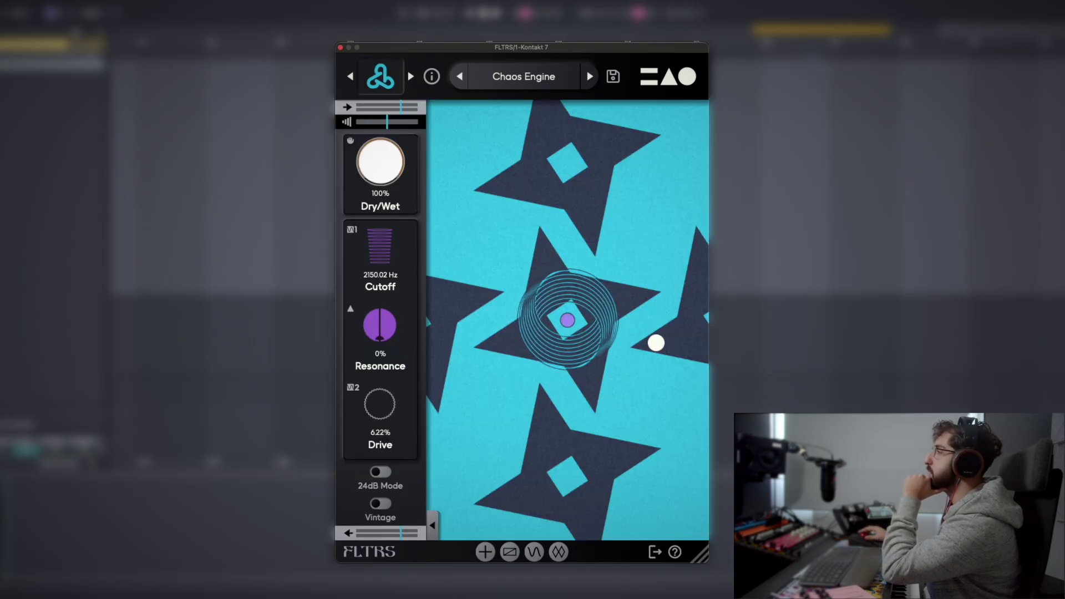
left_click(349, 78)
left_click(348, 77)
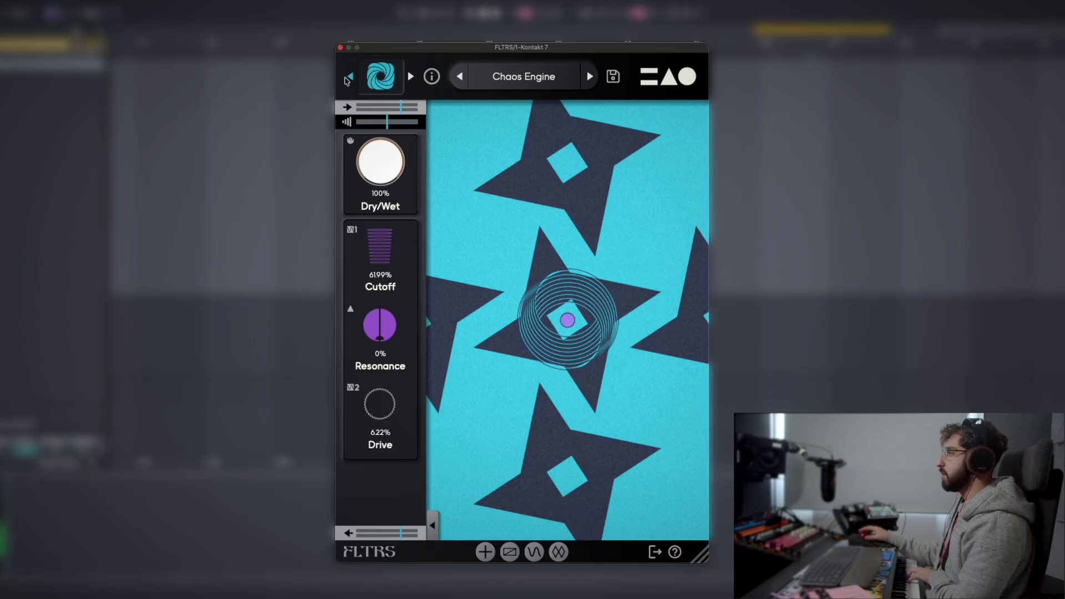
left_click(381, 76)
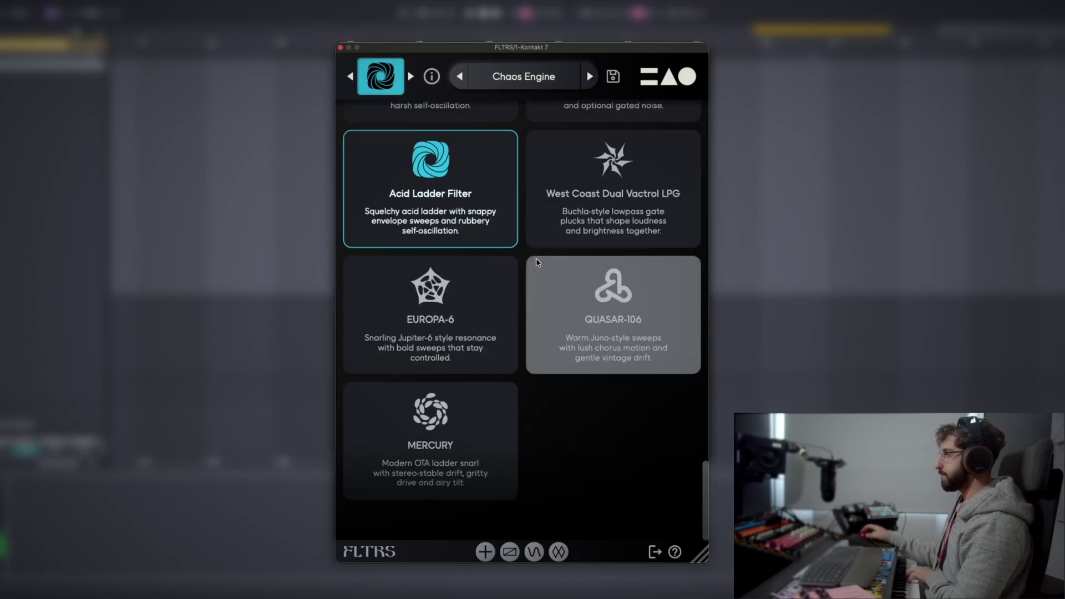
left_click(382, 87)
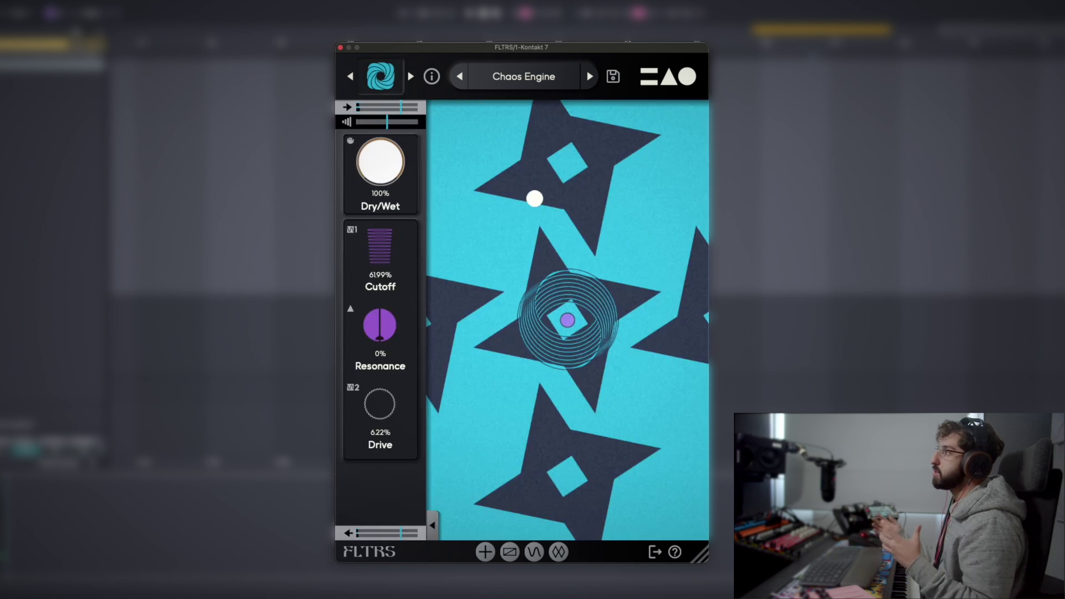